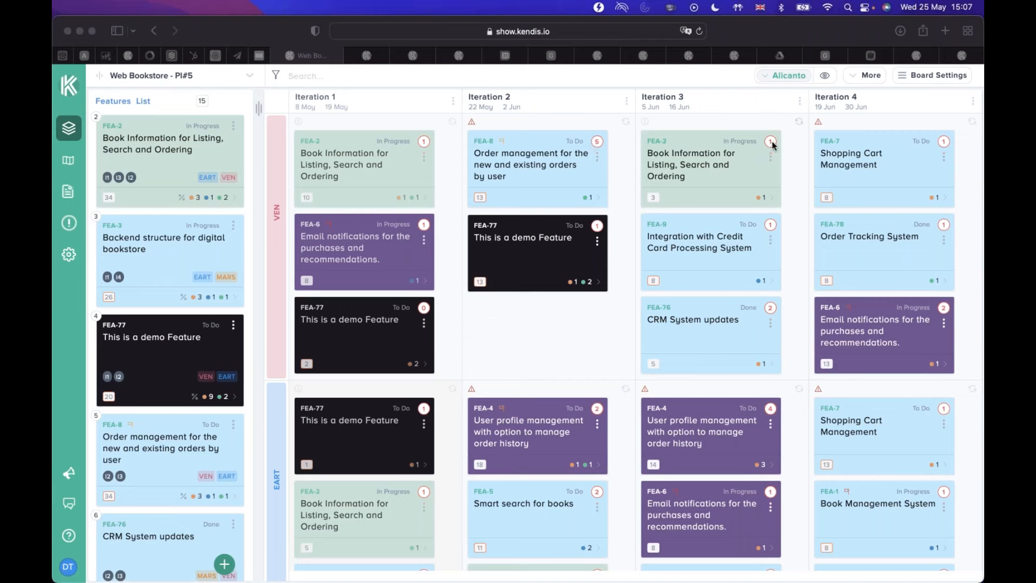
Turn on the display of dependencies on the Web Bookstore - PI#5 board.
left_click(827, 80)
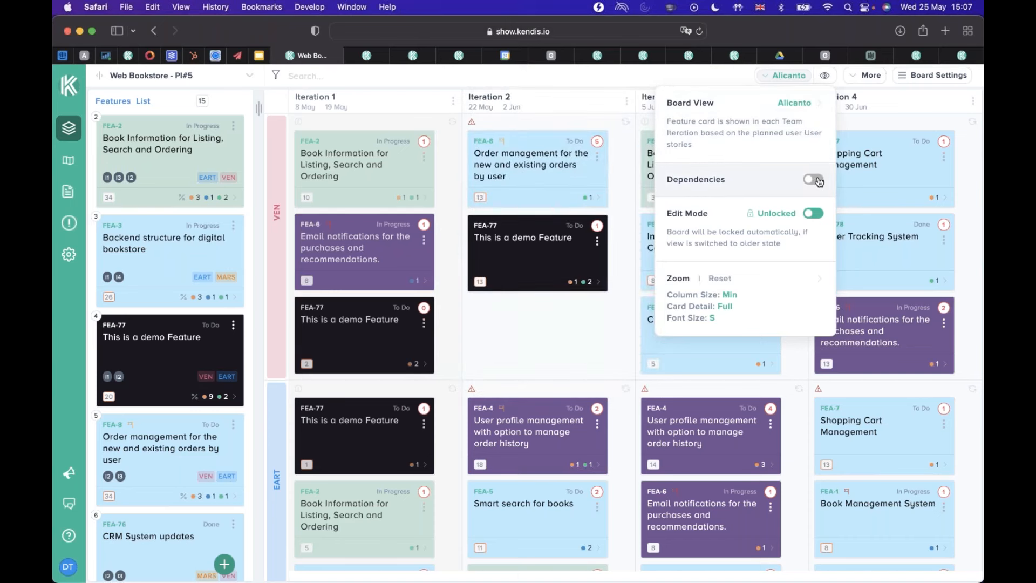
left_click(813, 179)
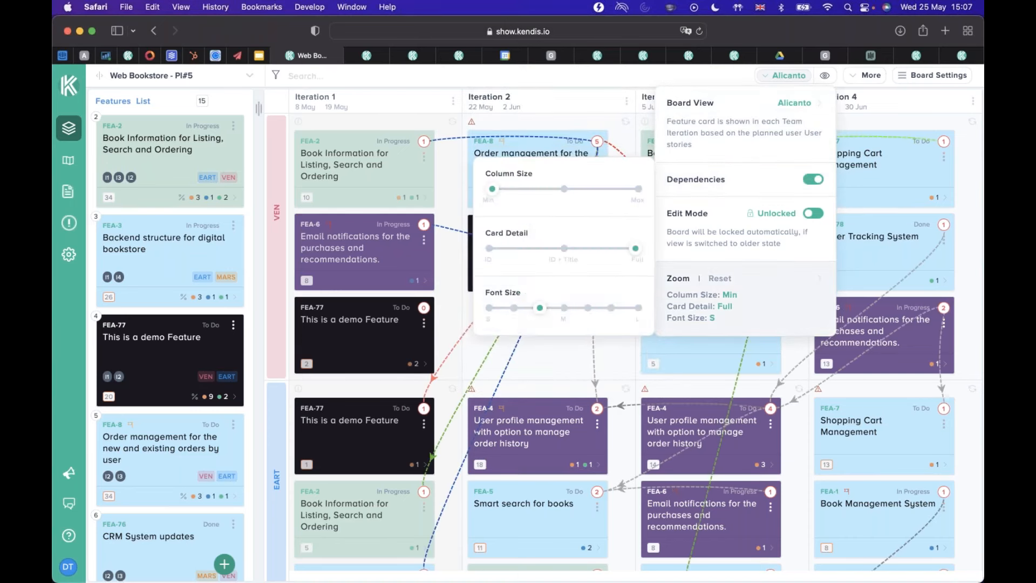
left_click(614, 352)
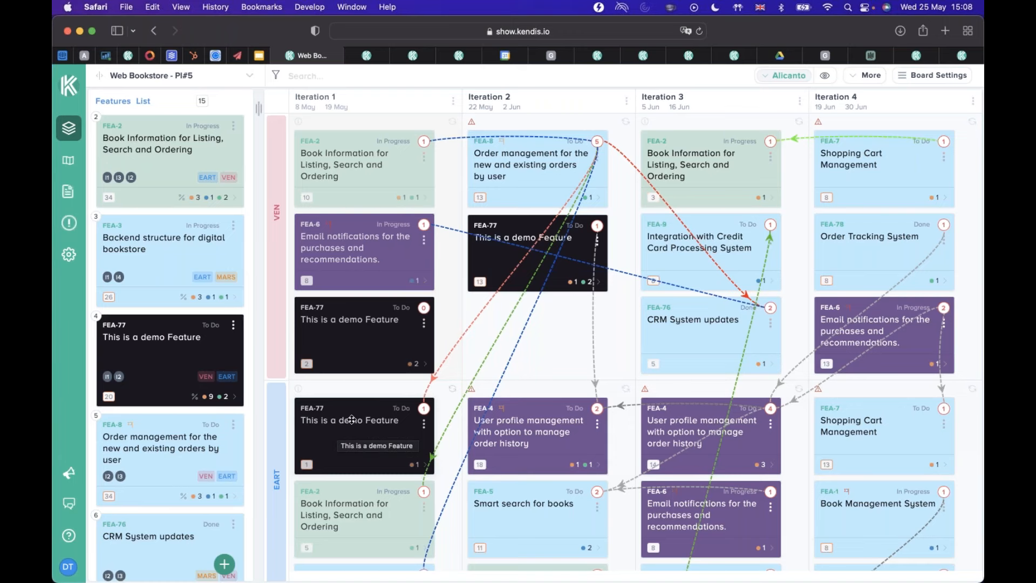
mouse_move(425, 308)
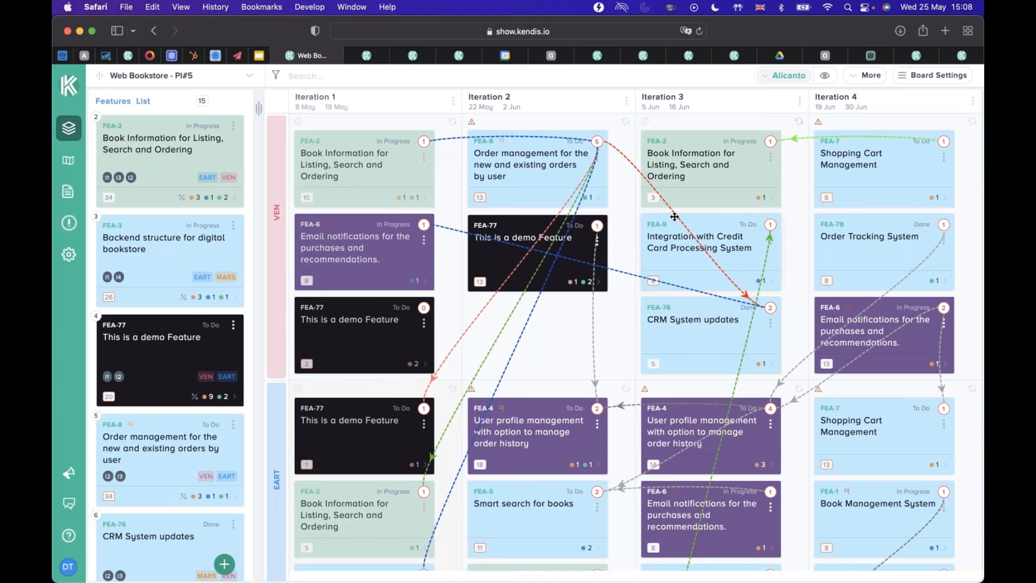
Switch to the PI#6 Analytics board and open the additional settings in its board configuration.
left_click(366, 56)
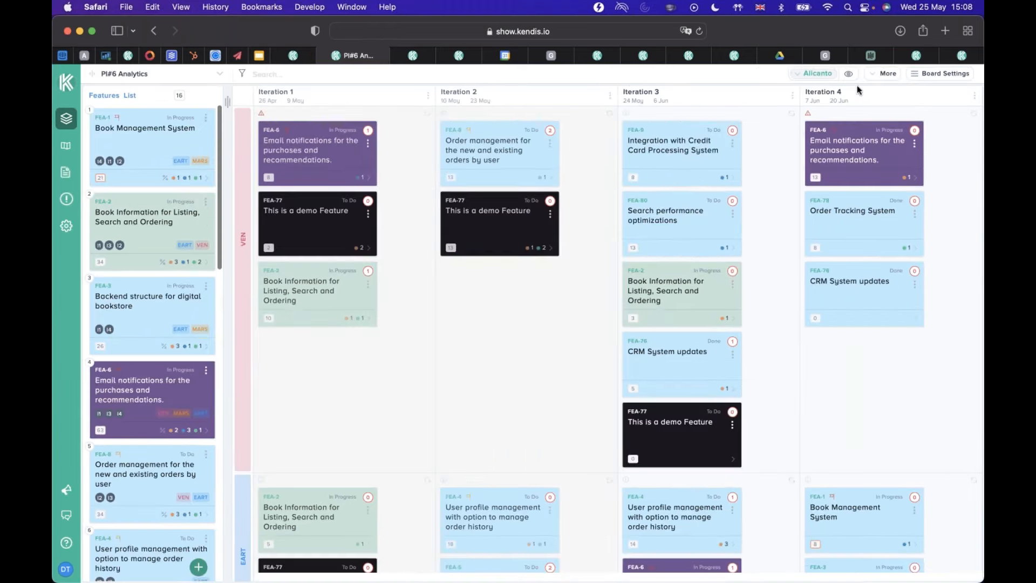
left_click(917, 76)
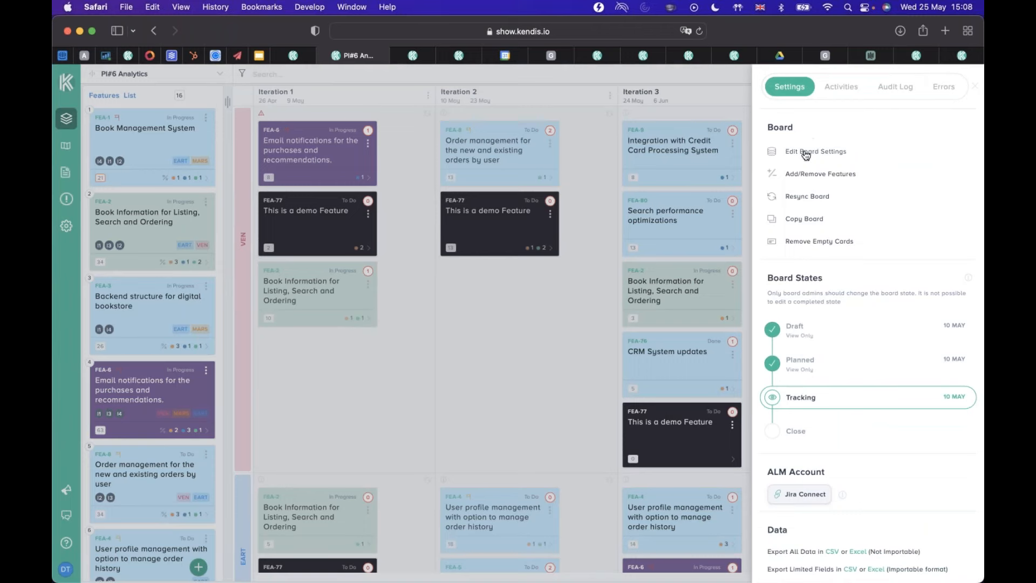
left_click(804, 151)
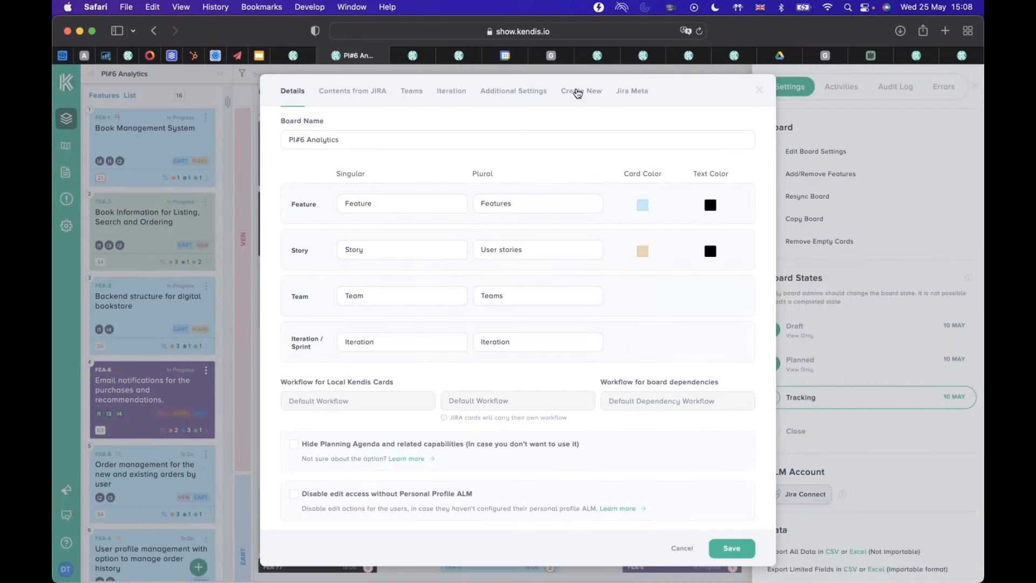
left_click(522, 94)
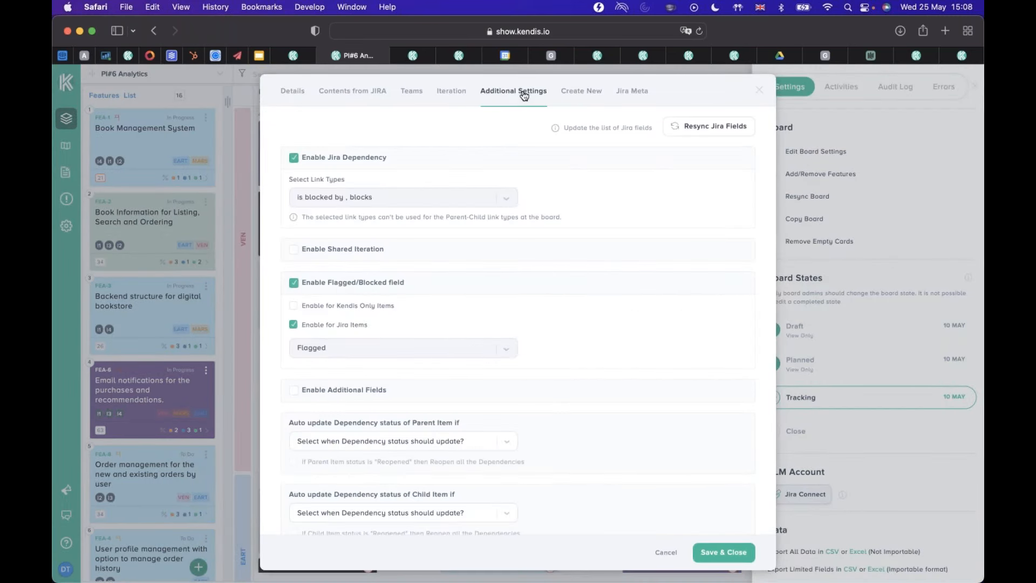
right_click(292, 157)
key("Escape")
right_click(293, 157)
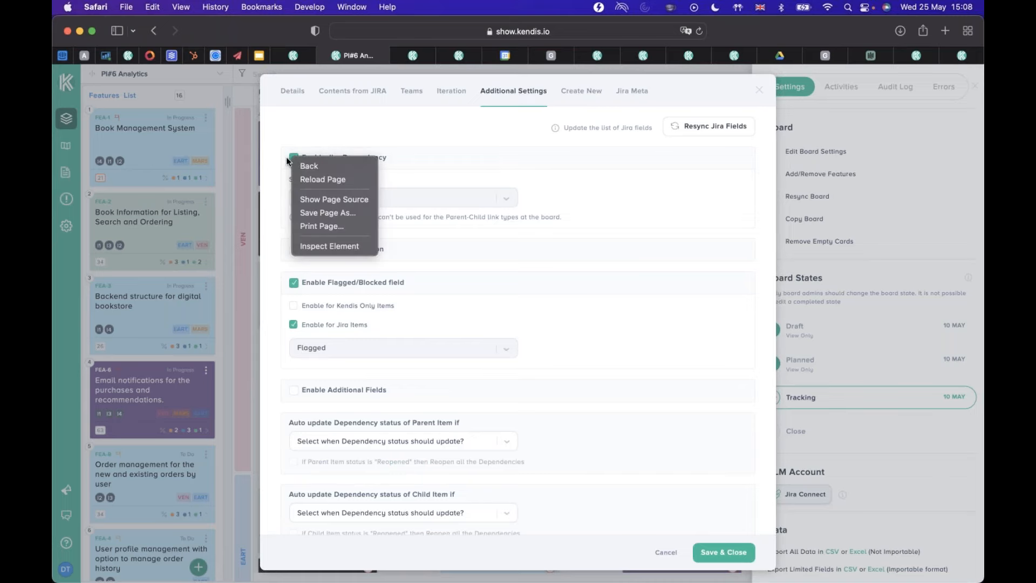
key("Escape")
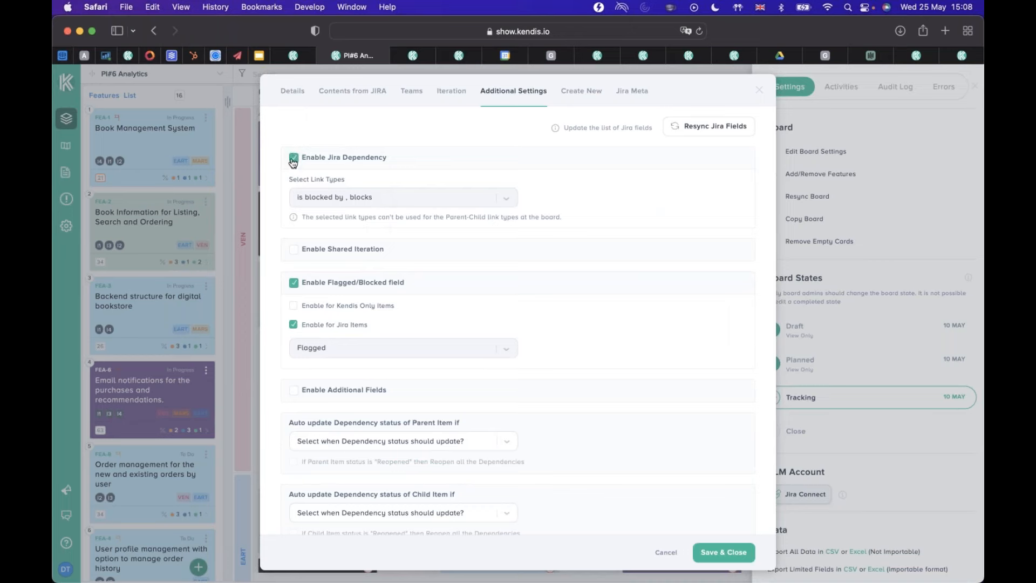
Disable and re-enable Jira Dependency, selecting the link types "is blocked by", "blocks" and "is cloned by".
left_click(294, 157)
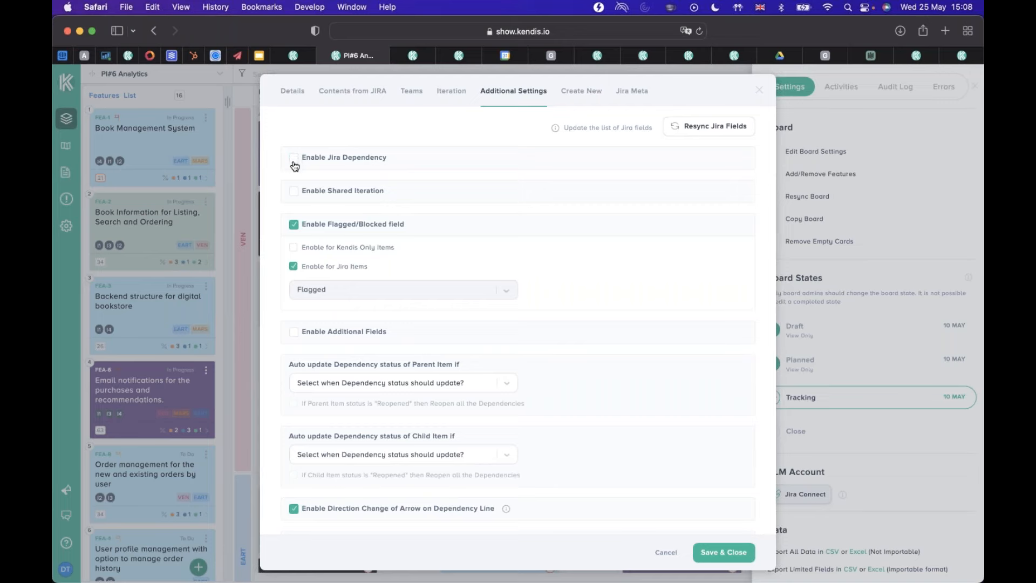
left_click(294, 164)
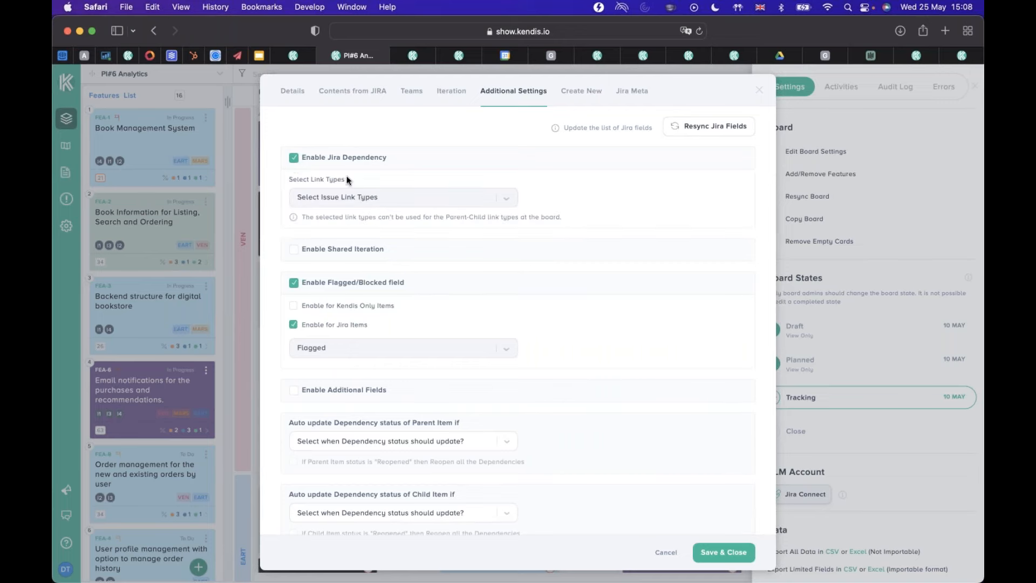
left_click(508, 201)
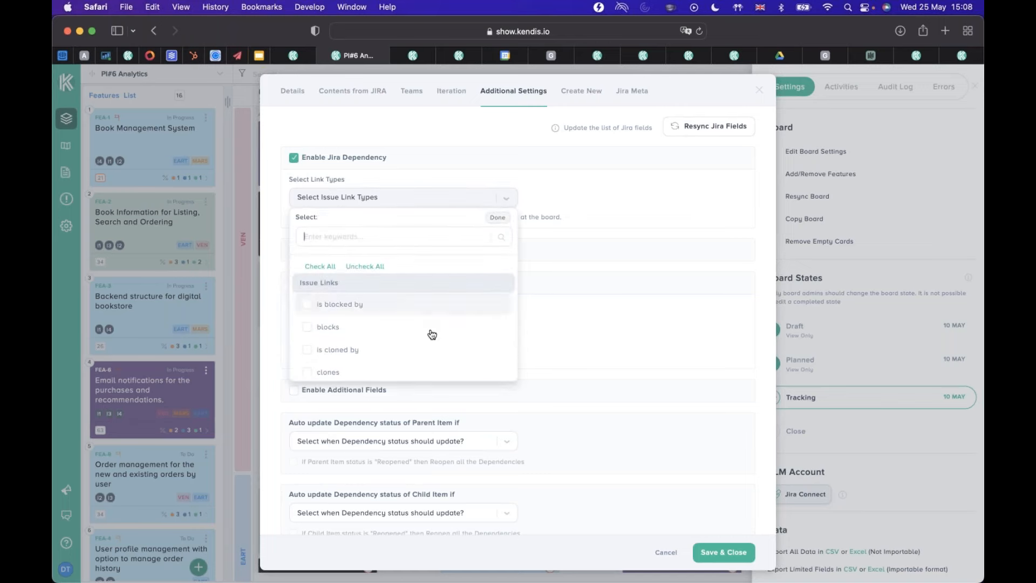
scroll(432, 335, "down", 5)
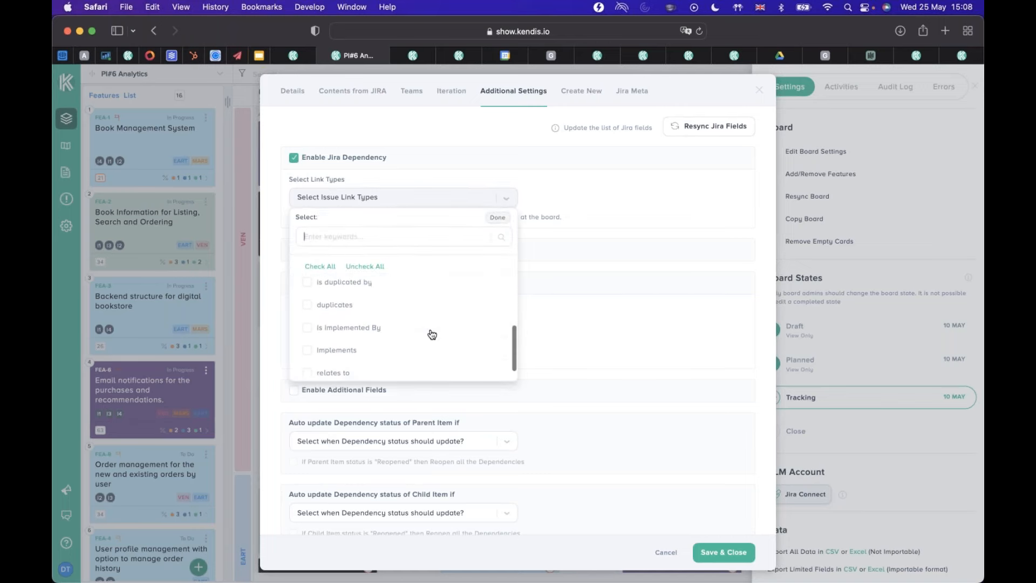
scroll(432, 334, "up", 5)
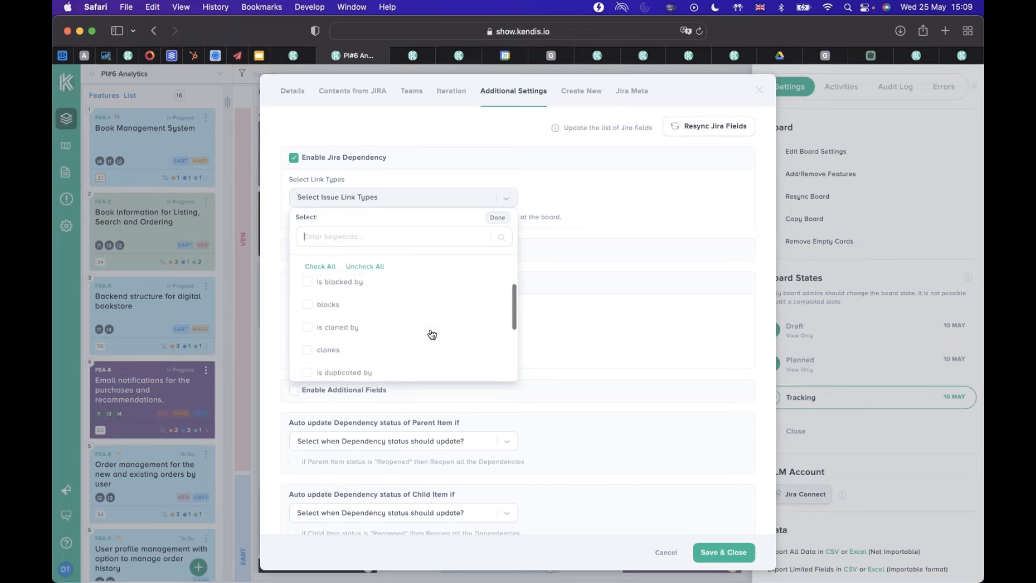
scroll(428, 336, "down", 1)
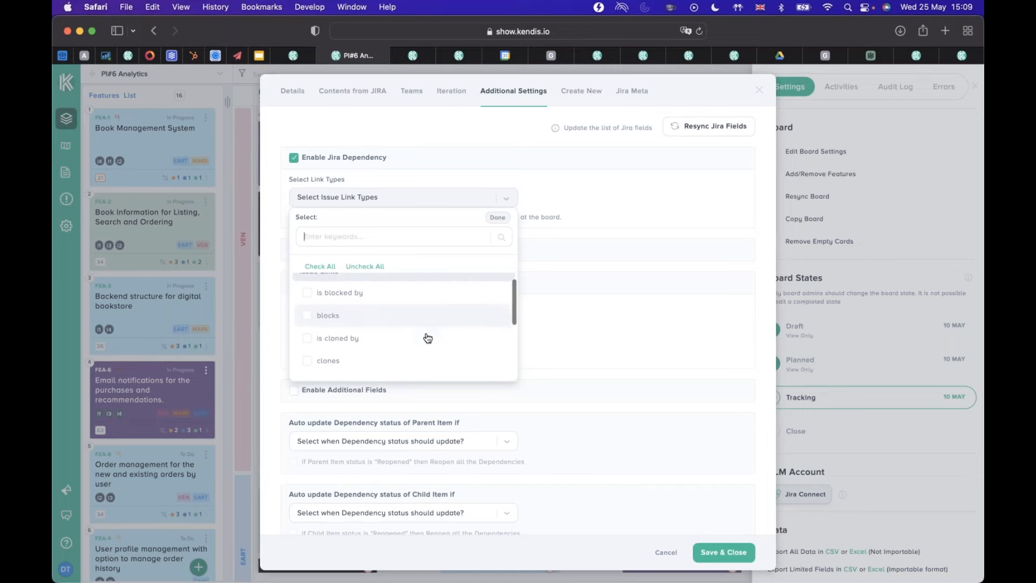
left_click(308, 294)
left_click(307, 317)
left_click(308, 341)
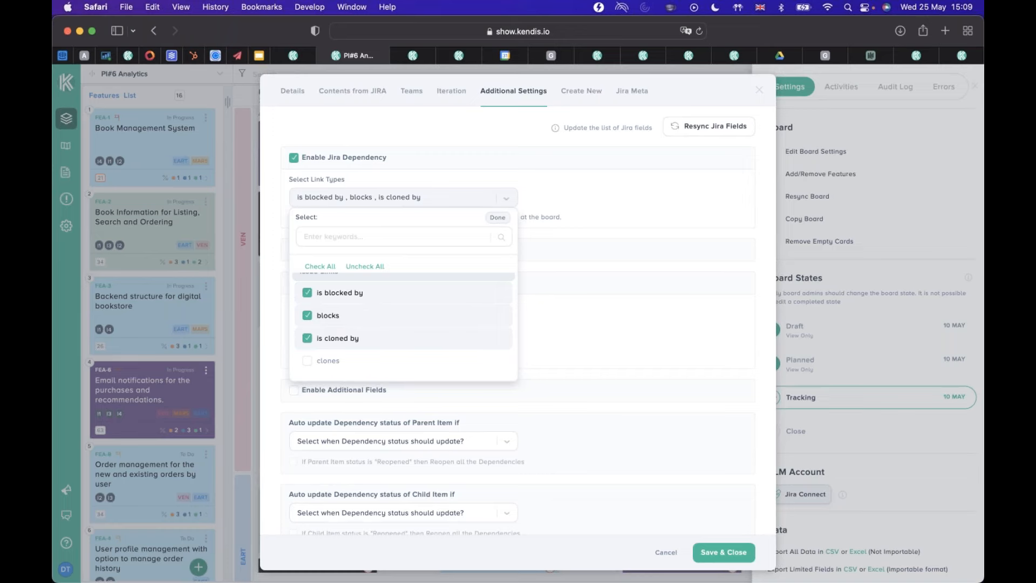
scroll(432, 307, "down", 5)
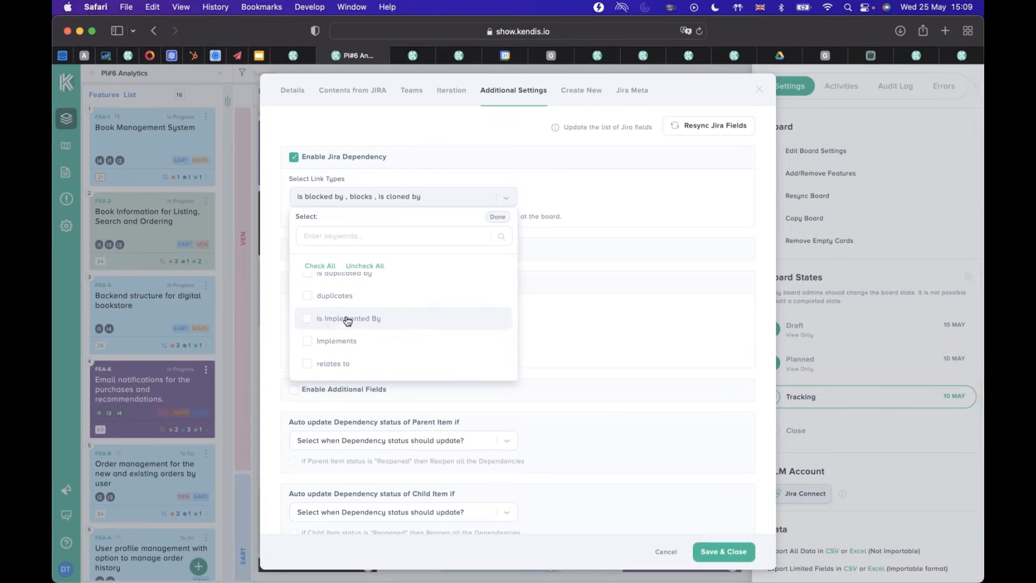
left_click(497, 218)
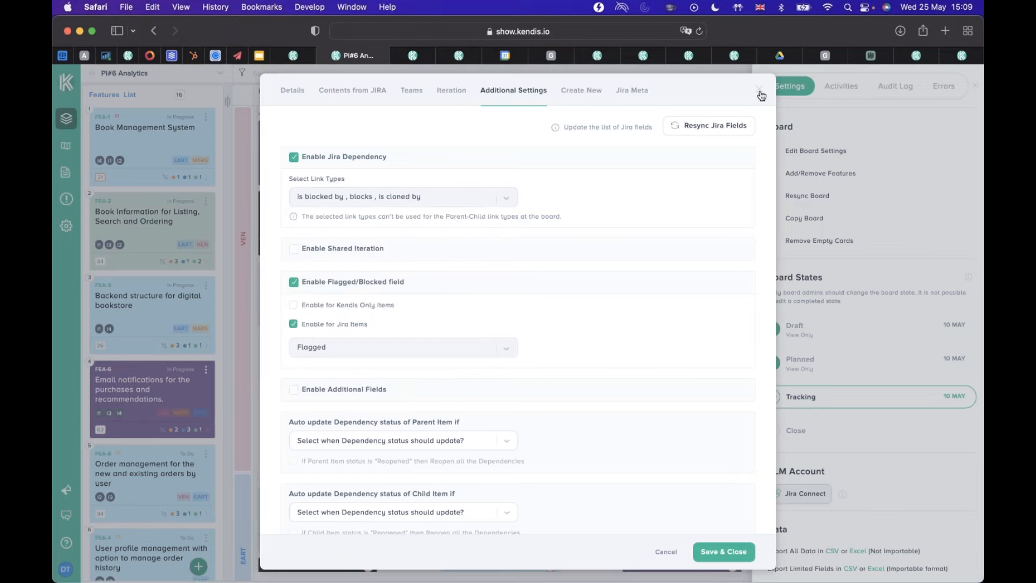
Check which link the Epics for Online Store filter uses, and review the link types available for Jira dependencies.
left_click(332, 90)
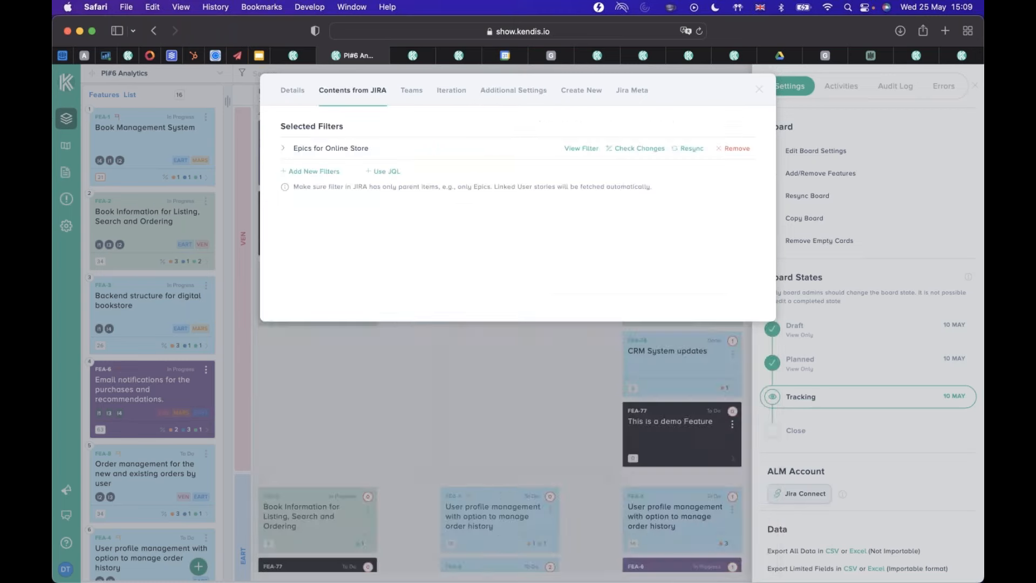
left_click(283, 150)
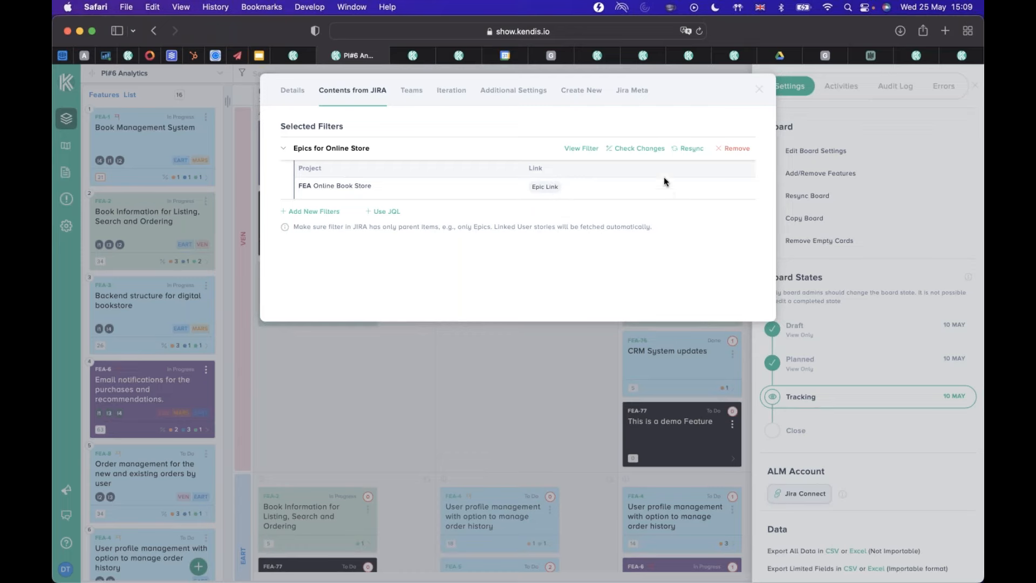
left_click(517, 91)
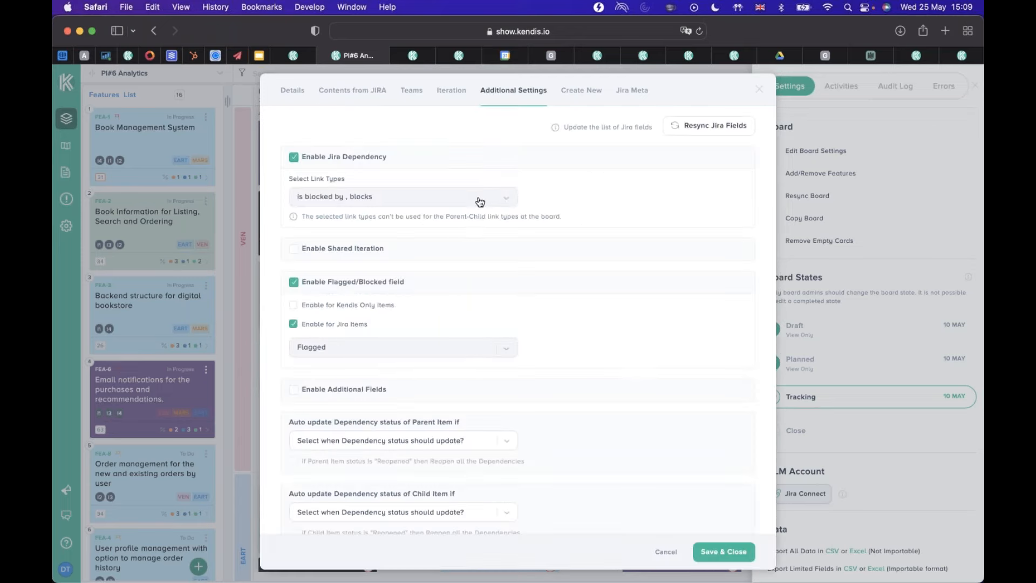
left_click(497, 199)
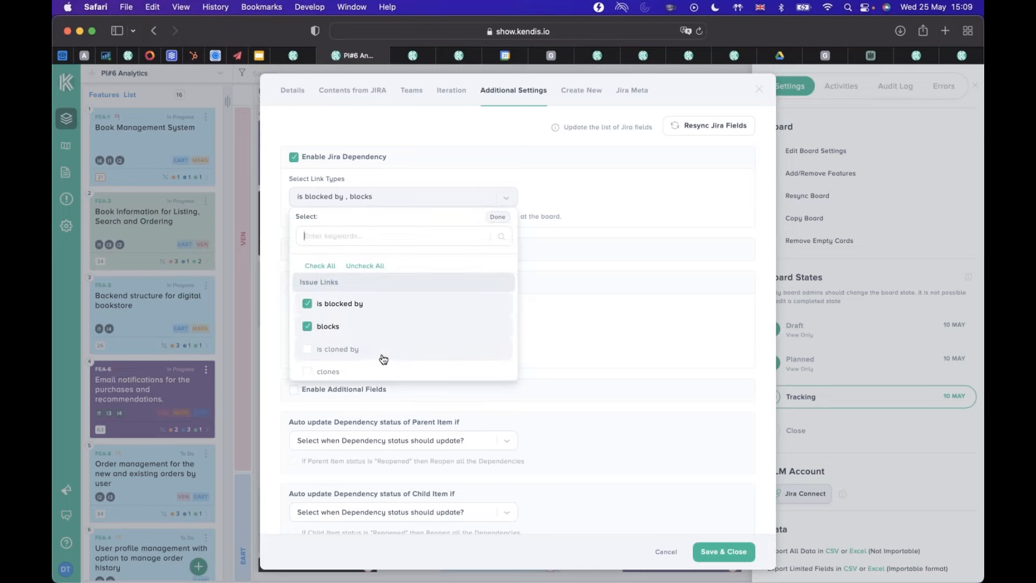
scroll(378, 358, "down", 3)
scroll(378, 357, "down", 2)
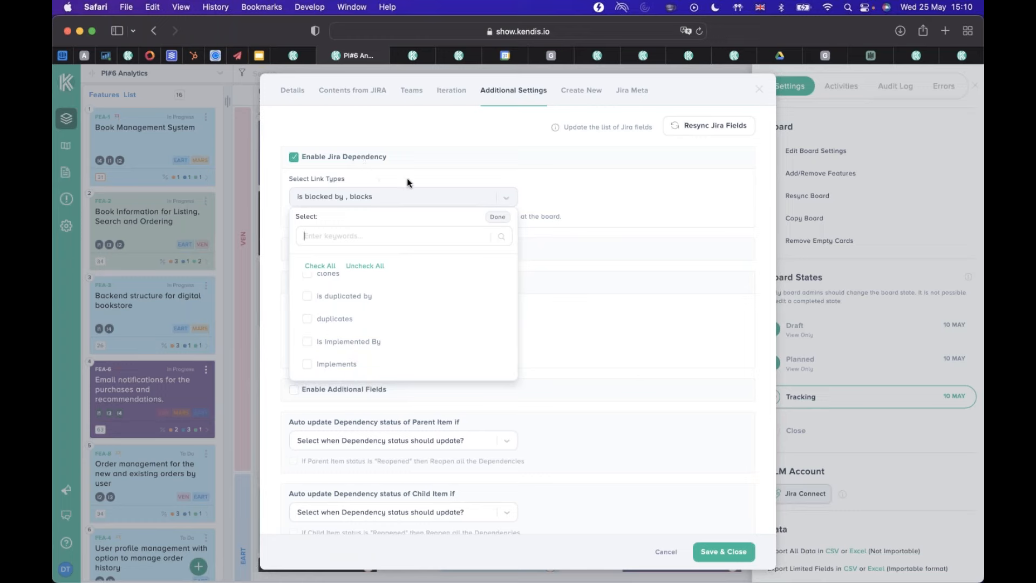
left_click(598, 218)
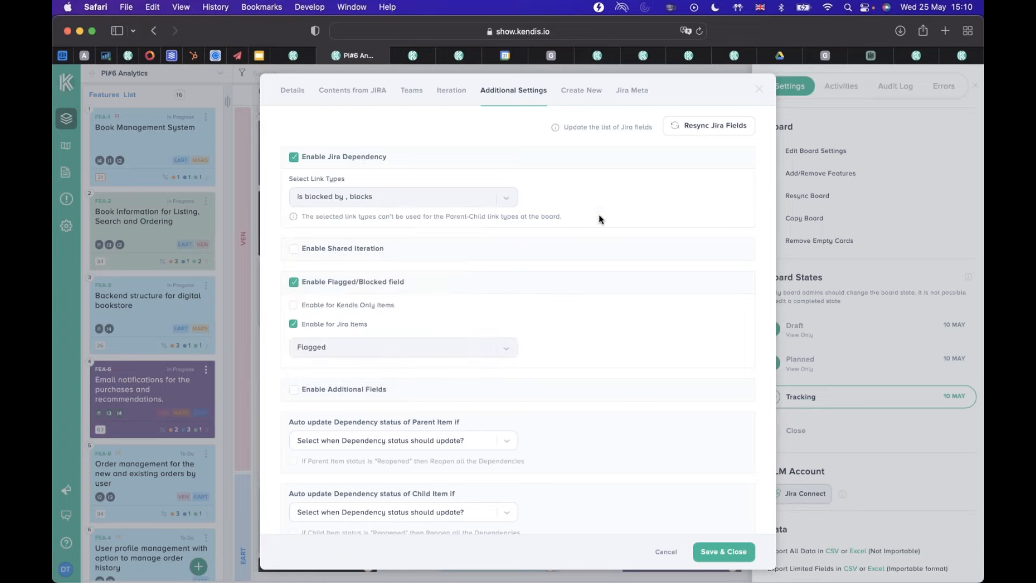
Review the auto-update options for parent and child dependency status and the arrow direction setting, and leave the board settings without saving.
scroll(555, 280, "down", 3)
scroll(552, 280, "down", 4)
scroll(551, 276, "down", 1)
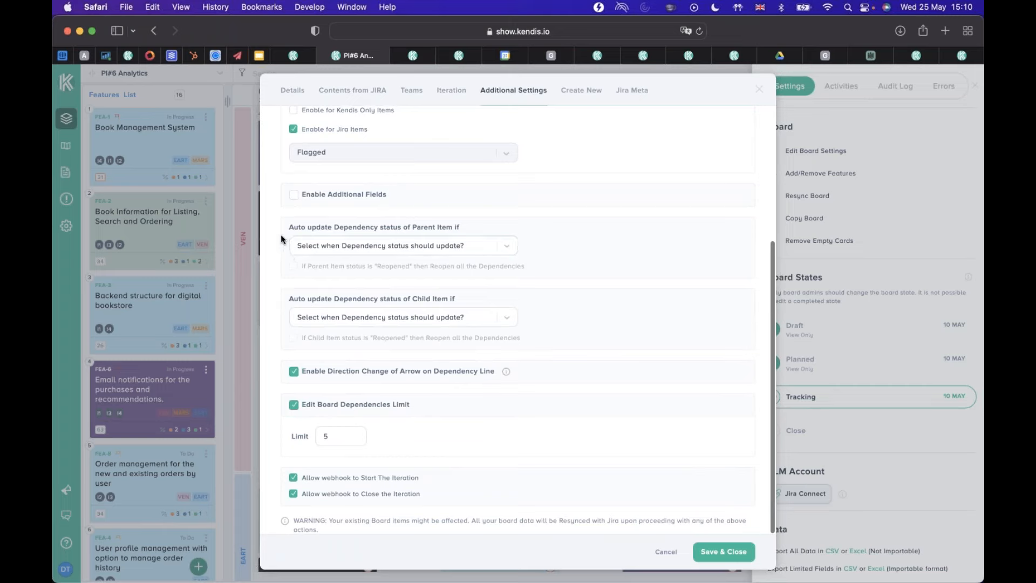
left_click(507, 247)
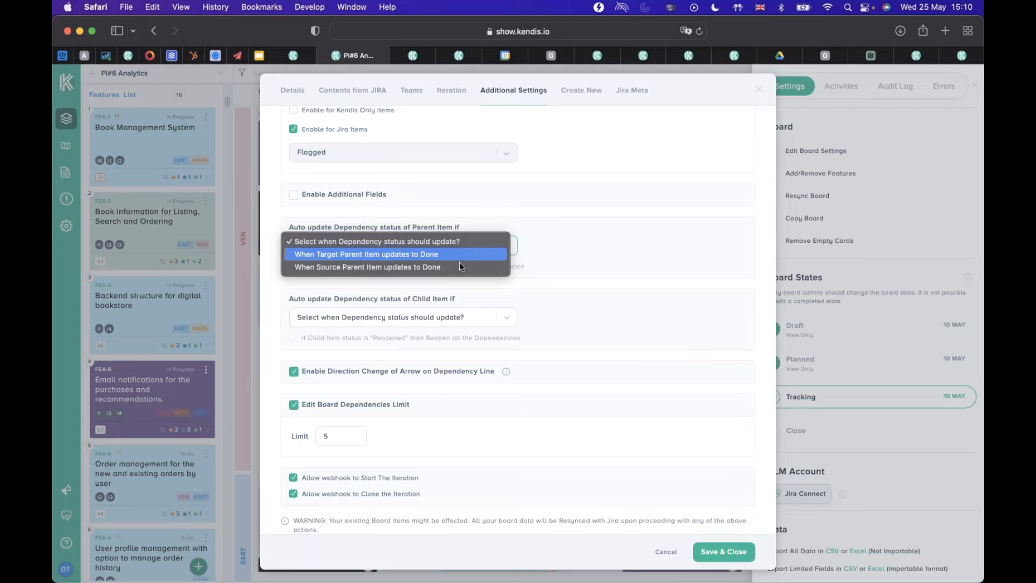
left_click(473, 326)
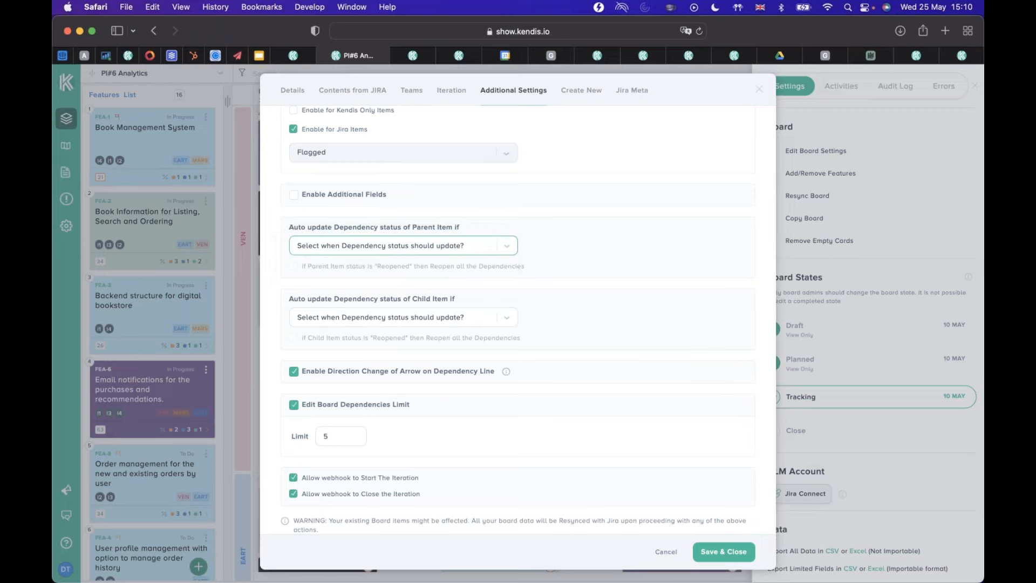
left_click(471, 320)
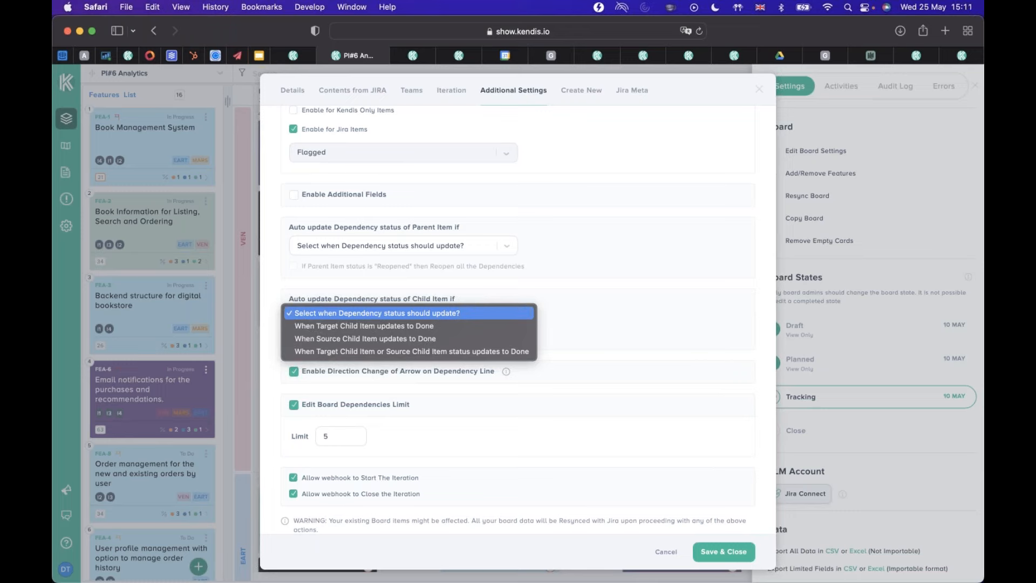
left_click(504, 318)
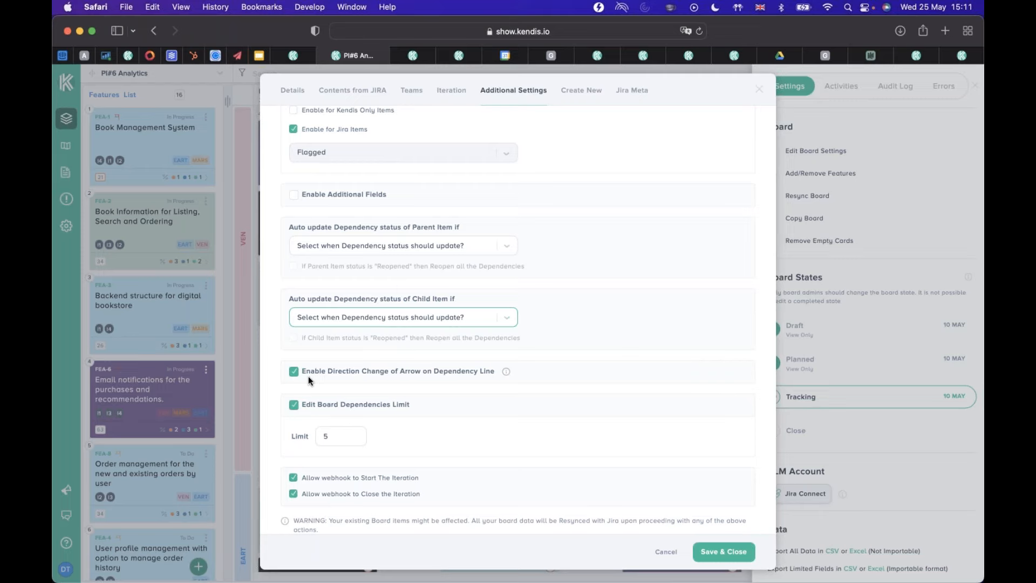
mouse_move(508, 373)
left_click(558, 551)
left_click(665, 552)
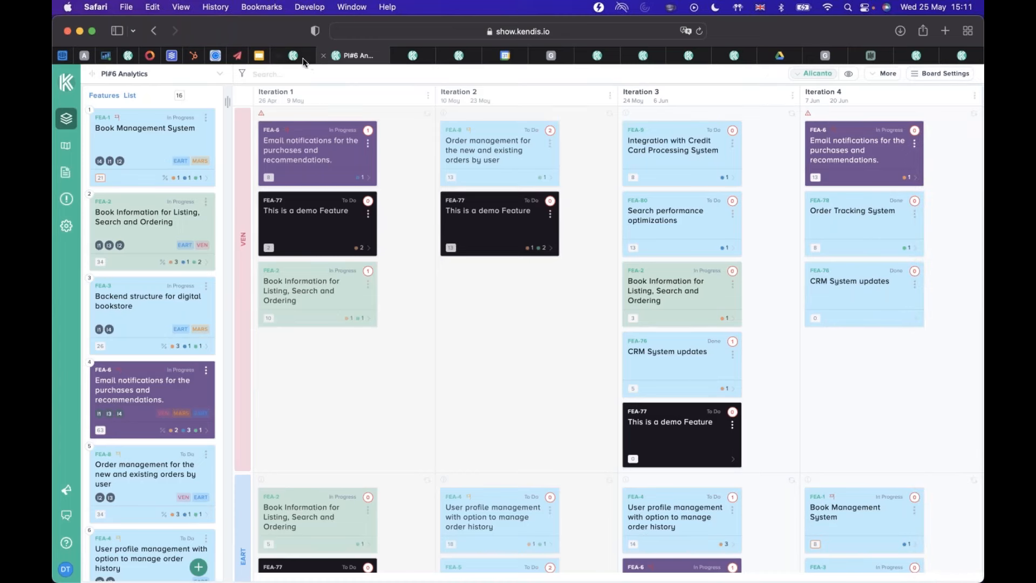
mouse_move(294, 59)
left_click(965, 350)
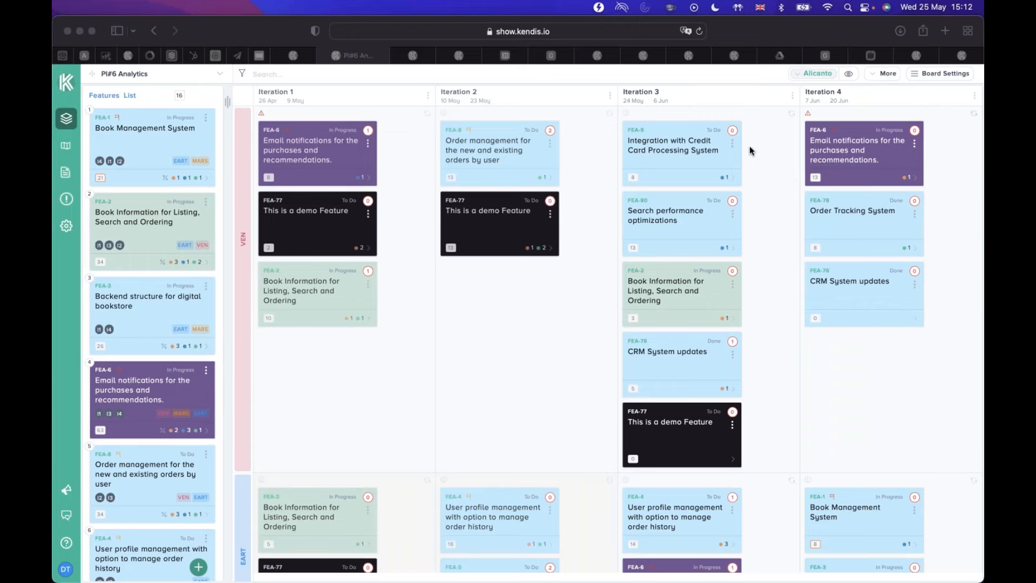
scroll(766, 161, "down", 1)
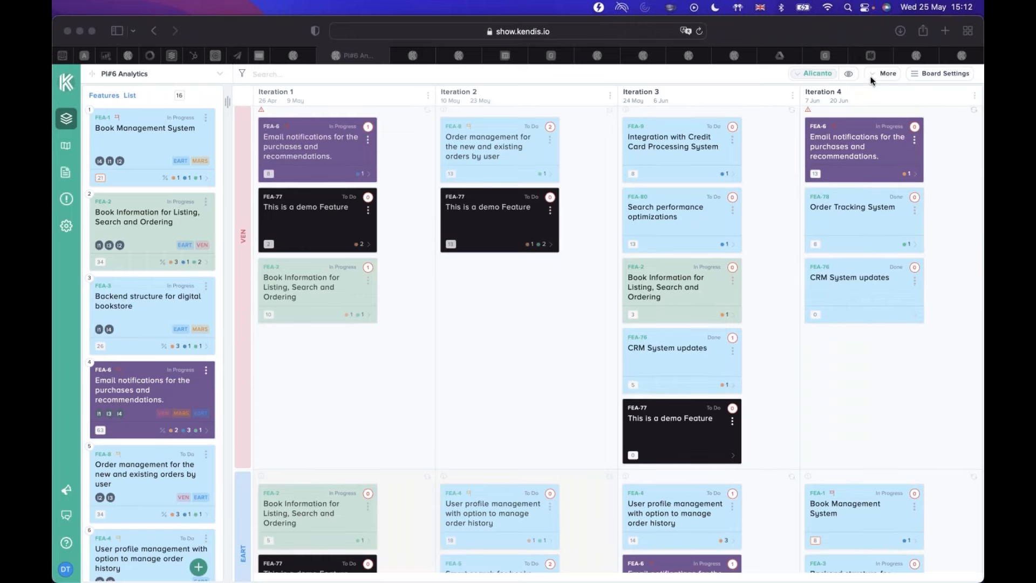
Open the additional board settings, review the auto-update choices for the dependency status of parent items, and leave without saving.
left_click(917, 79)
left_click(917, 79)
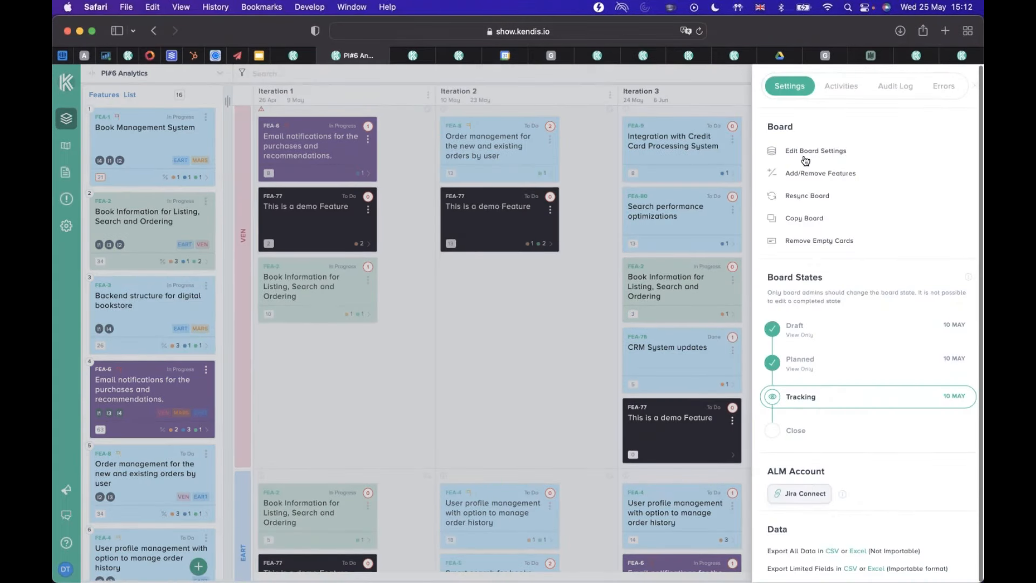
left_click(814, 154)
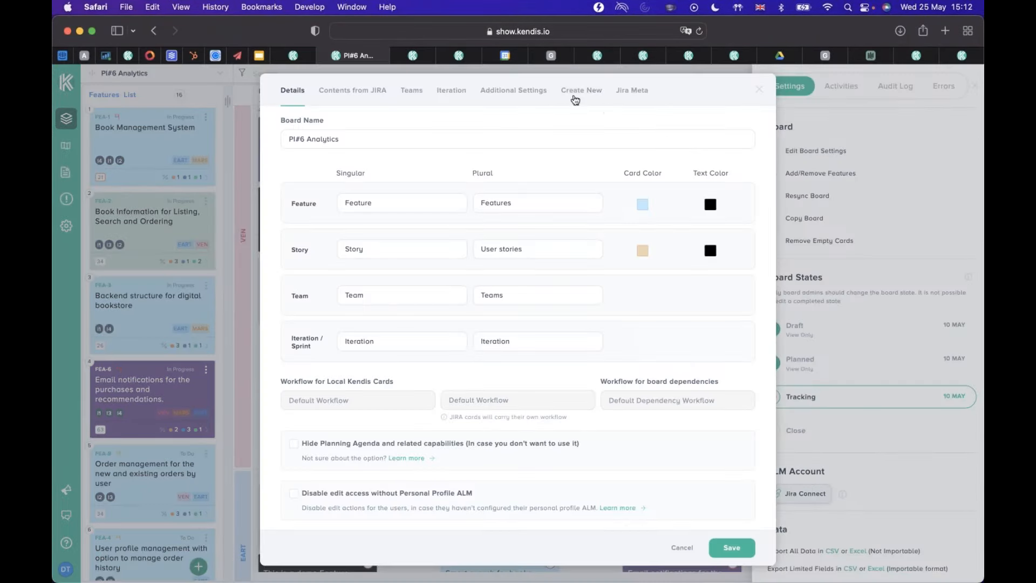
left_click(538, 93)
scroll(533, 332, "down", 5)
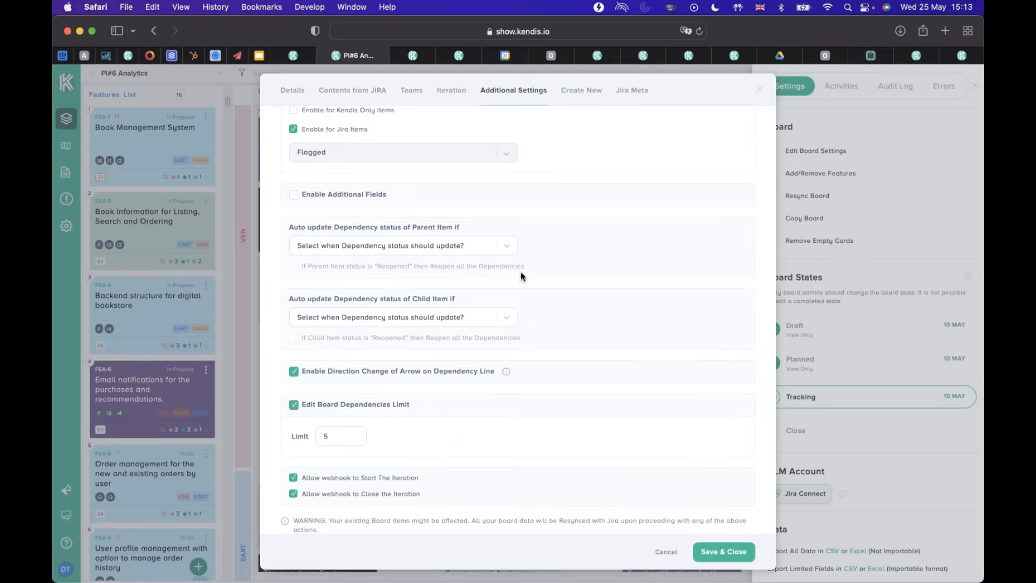
left_click(509, 245)
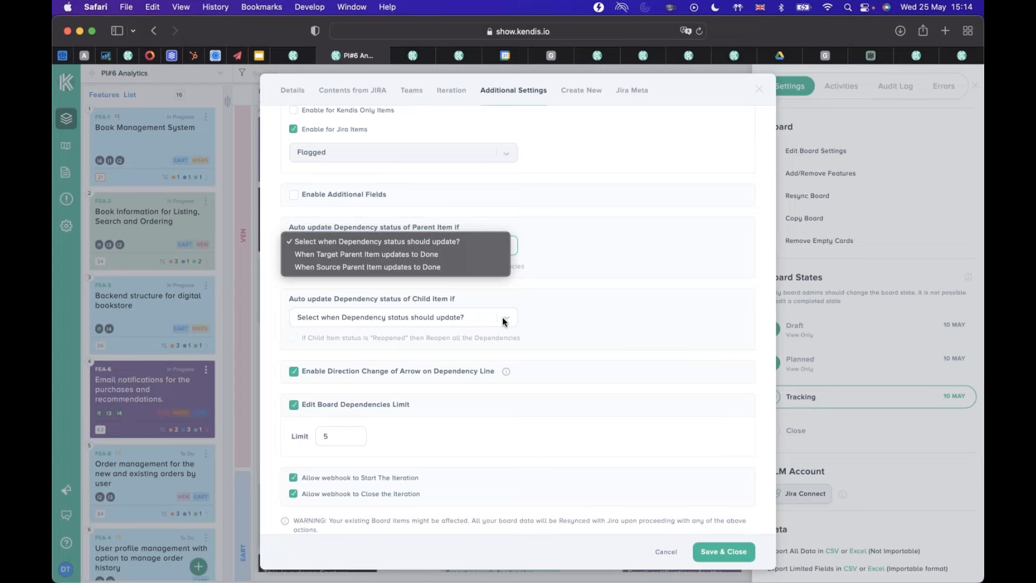
left_click(545, 261)
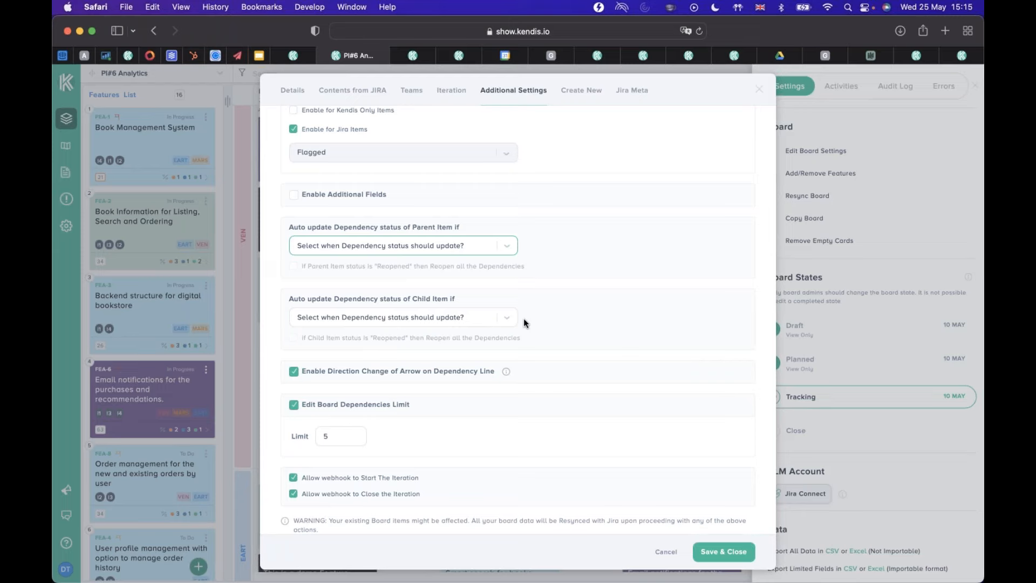
left_click(665, 553)
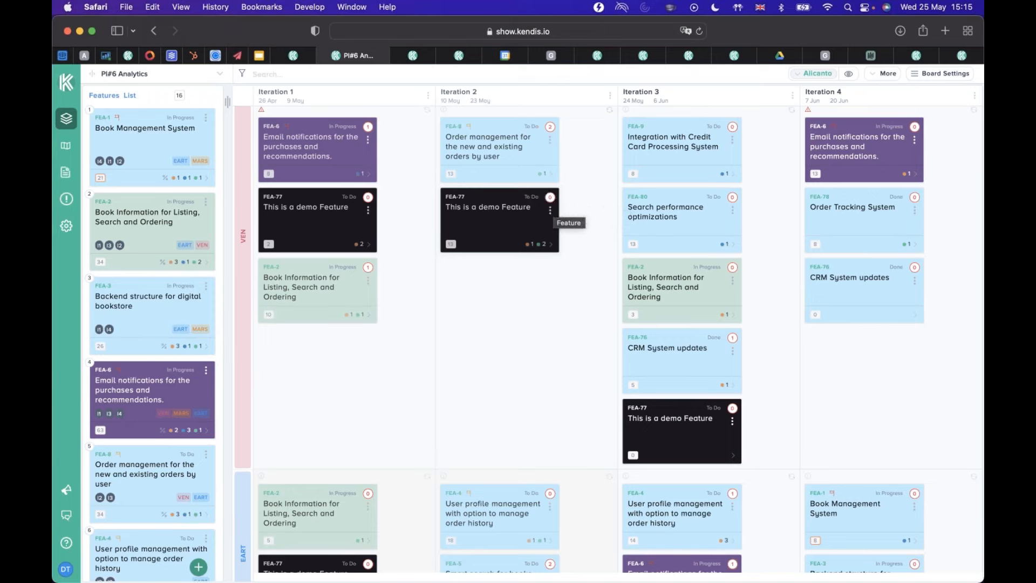
Open a new dependency from the Iteration 2 card FEA-77, look through the available dependency statuses, and close it without saving.
left_click(551, 198)
left_click(729, 93)
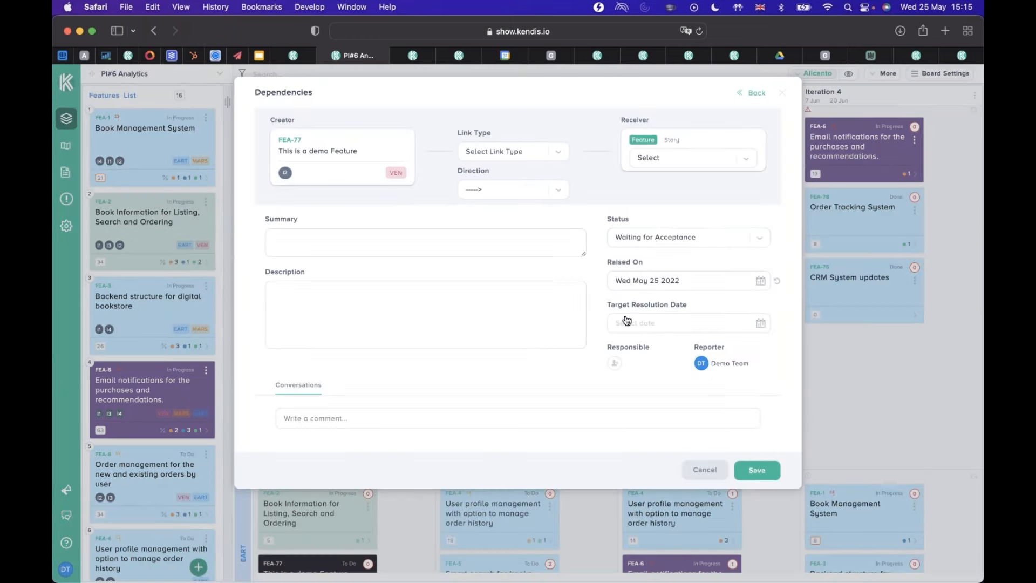
left_click(669, 238)
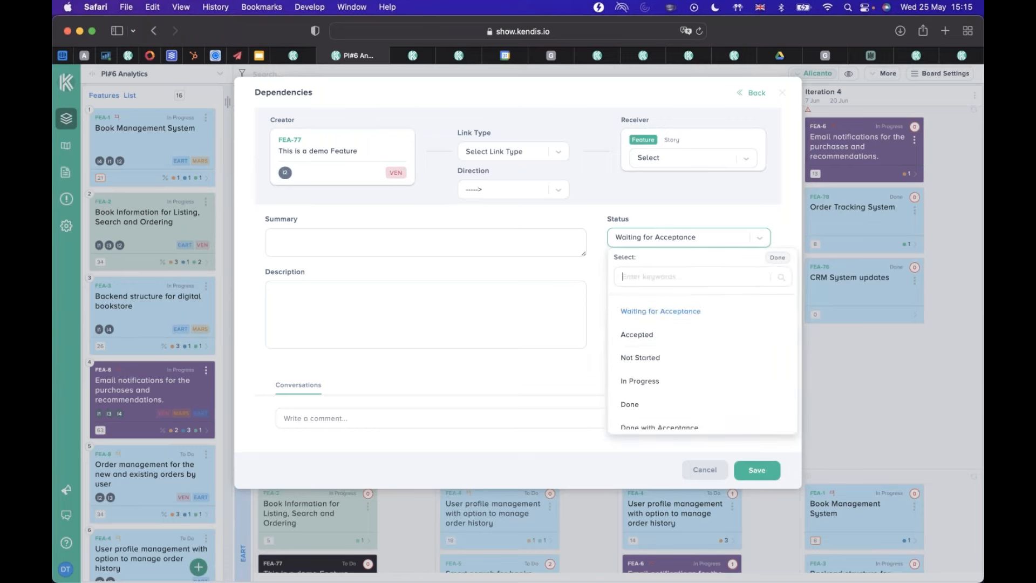
scroll(685, 344, "down", 2)
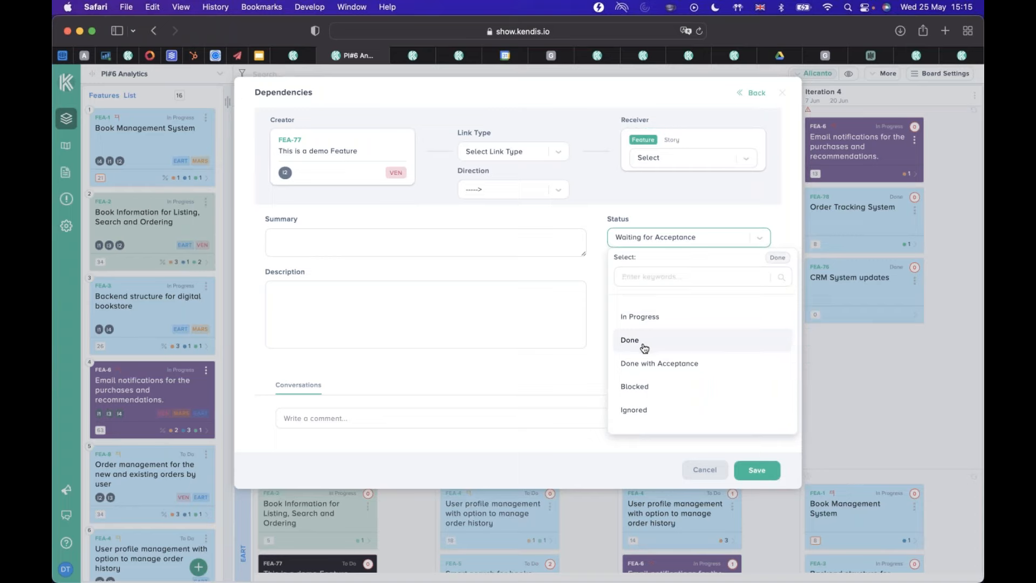
scroll(659, 361, "down", 1)
scroll(660, 362, "up", 3)
scroll(662, 362, "up", 1)
scroll(659, 356, "down", 3)
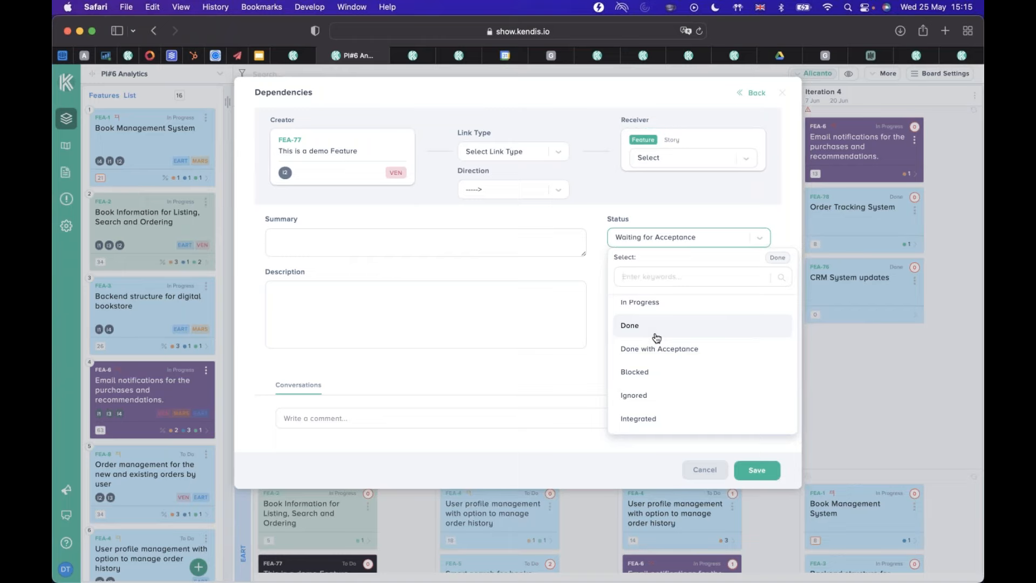
left_click(781, 95)
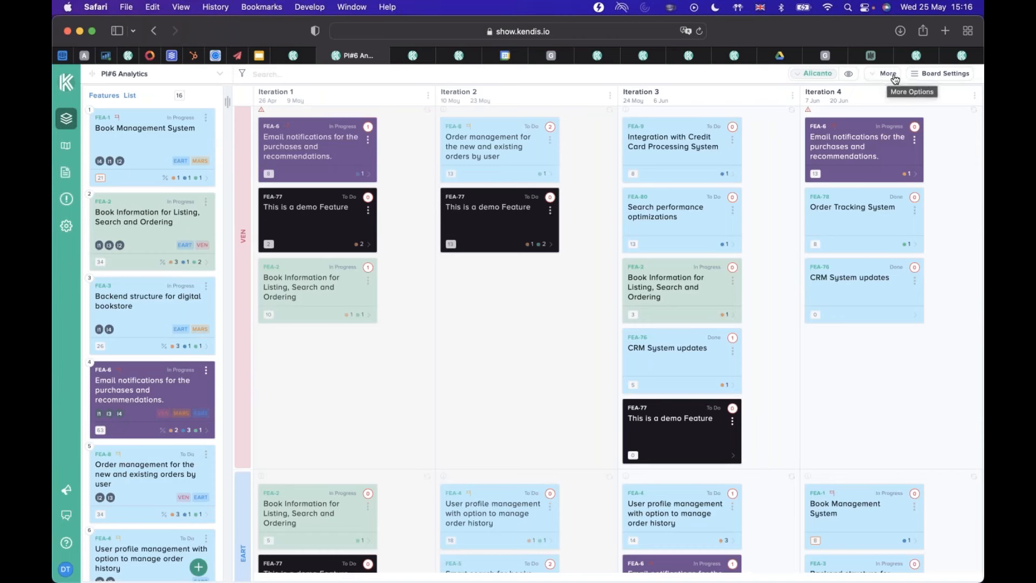
Reopen the additional settings of the PI#6 Analytics board, examine the parent and child dependency status options, and cancel.
left_click(917, 76)
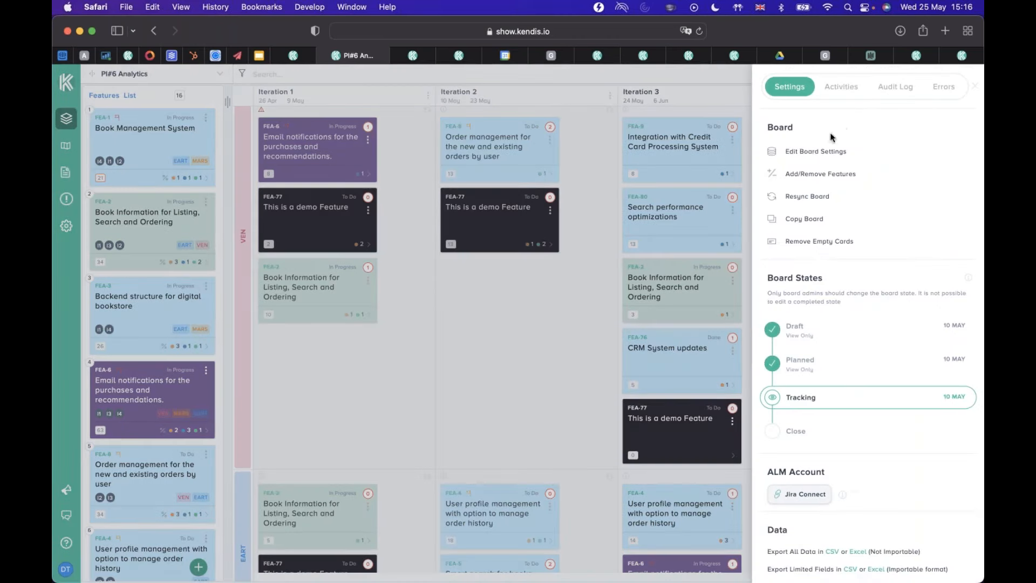
left_click(810, 154)
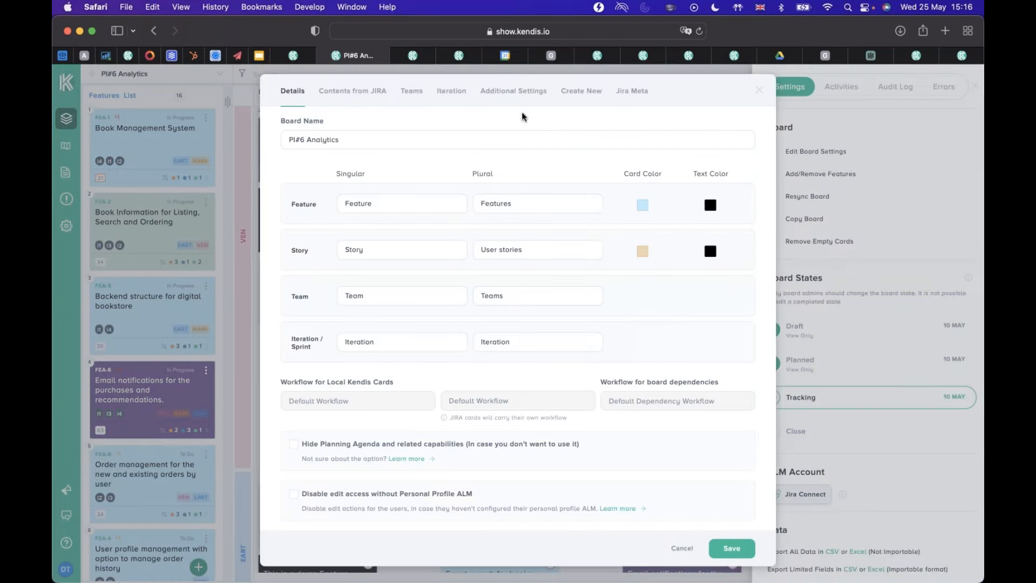
left_click(528, 90)
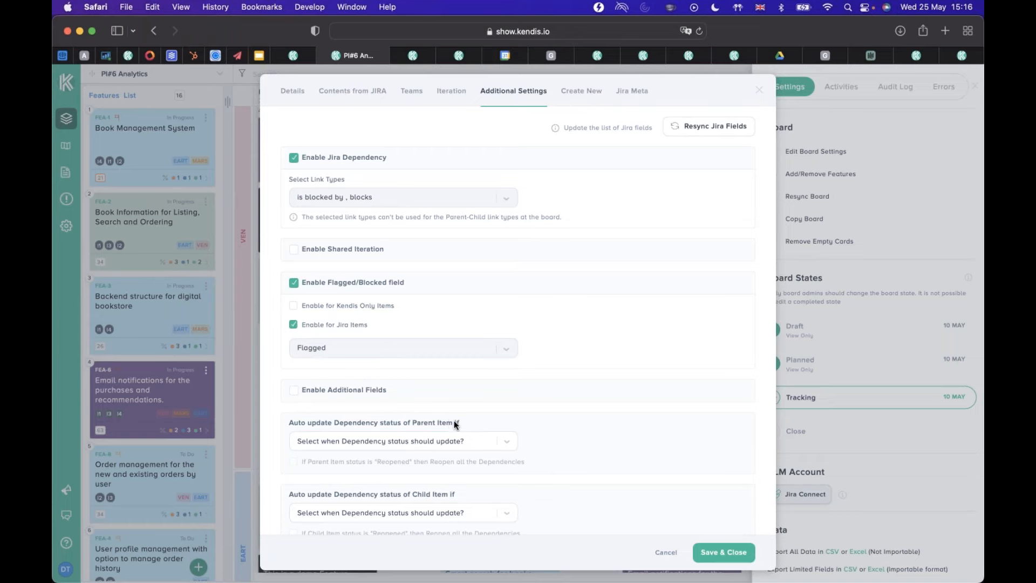
scroll(454, 424, "down", 5)
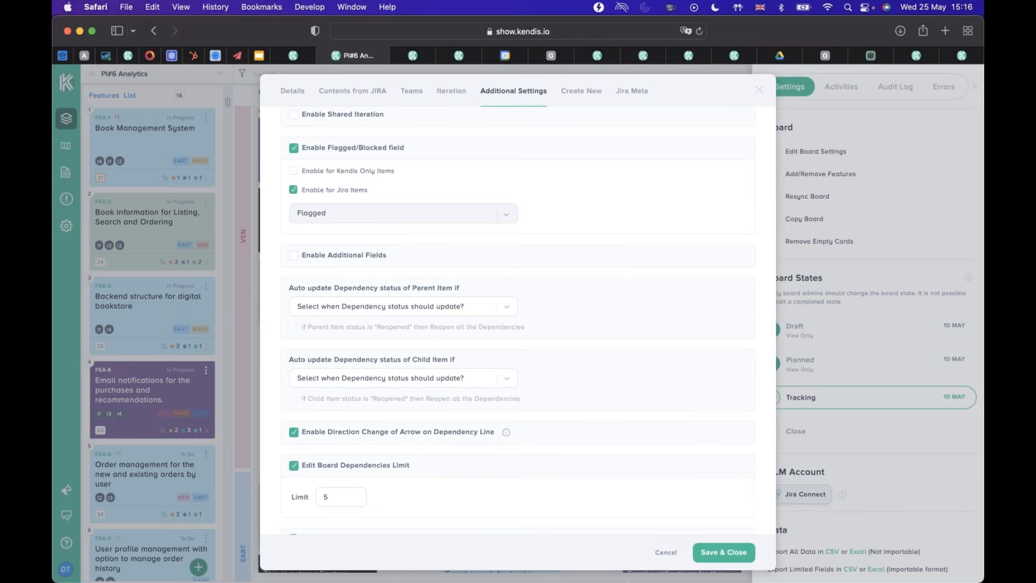
left_click(666, 551)
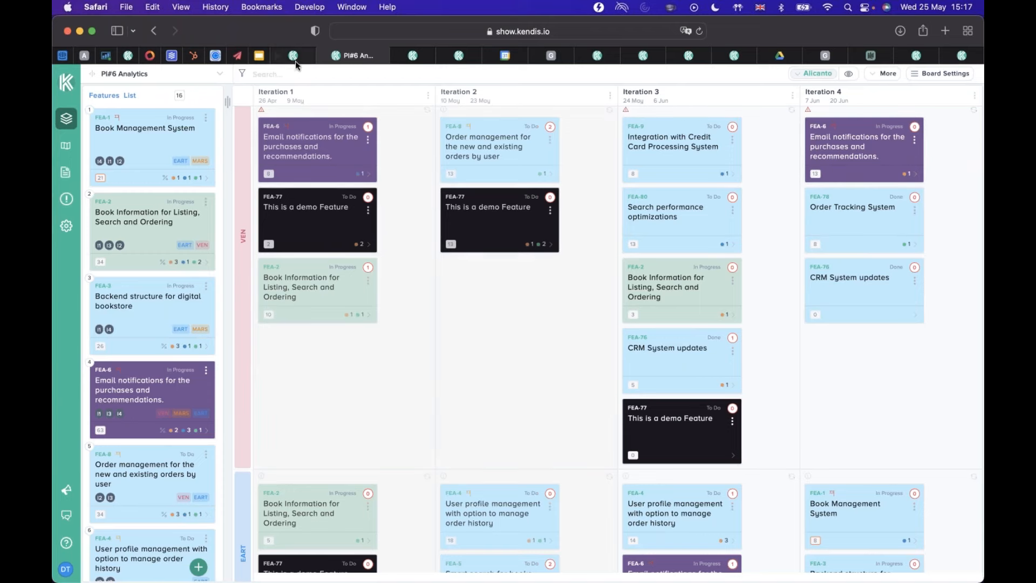
Switch to the Web Bookstore - PI#5 board and start a dependency by search from team VEN's FEA-2 card in Iteration 3.
mouse_move(294, 57)
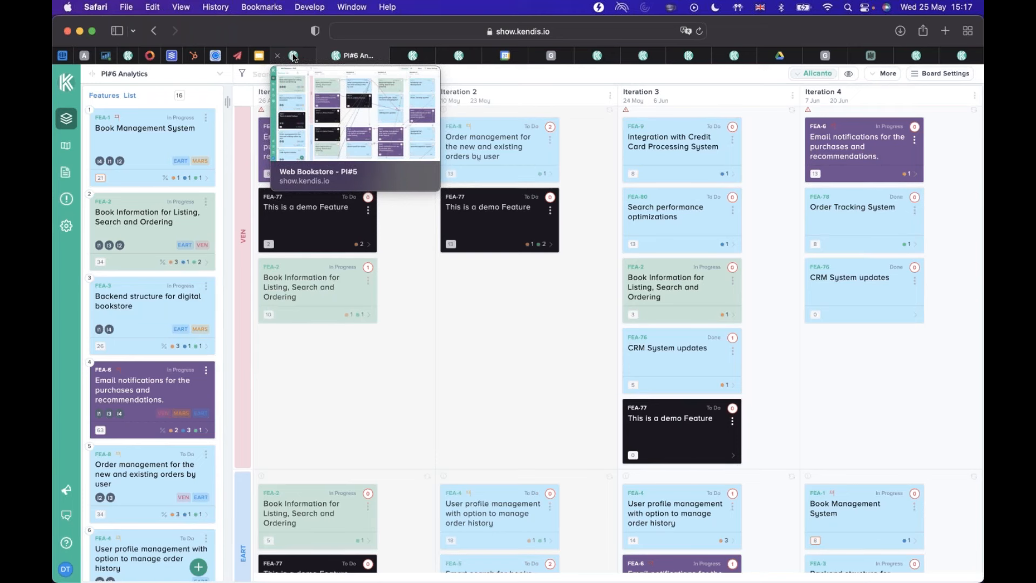
left_click(294, 58)
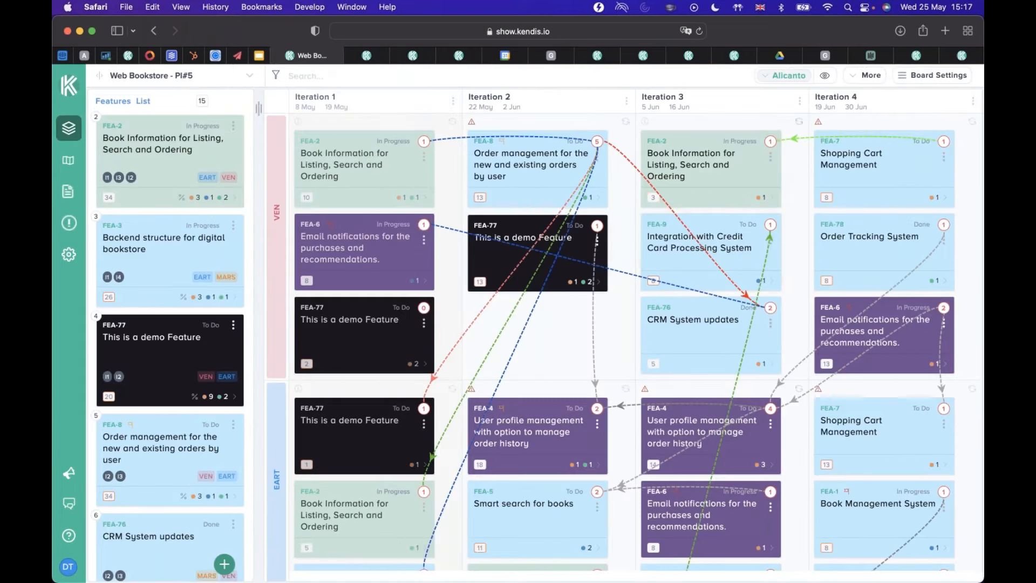
mouse_move(770, 141)
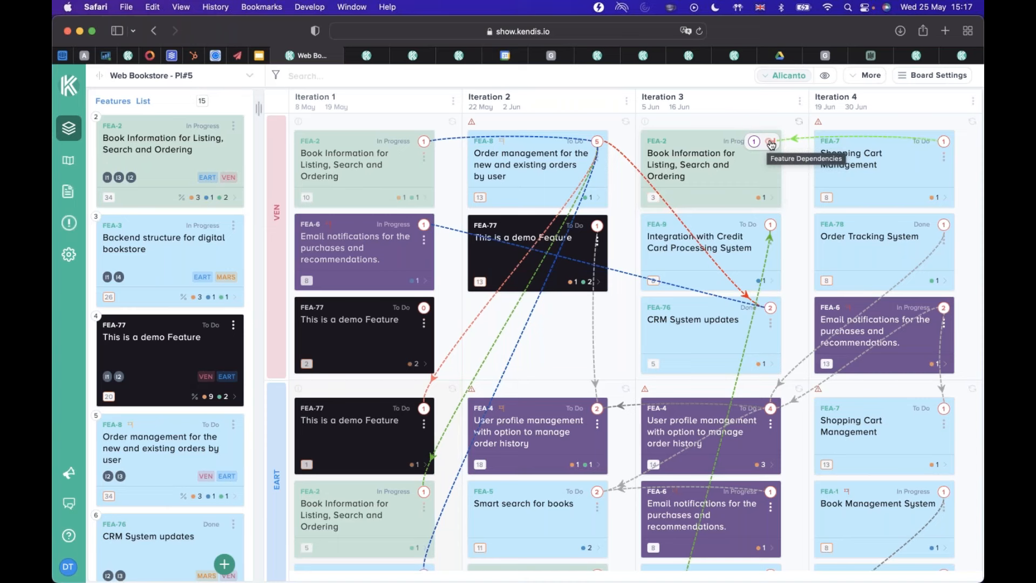
left_click(771, 144)
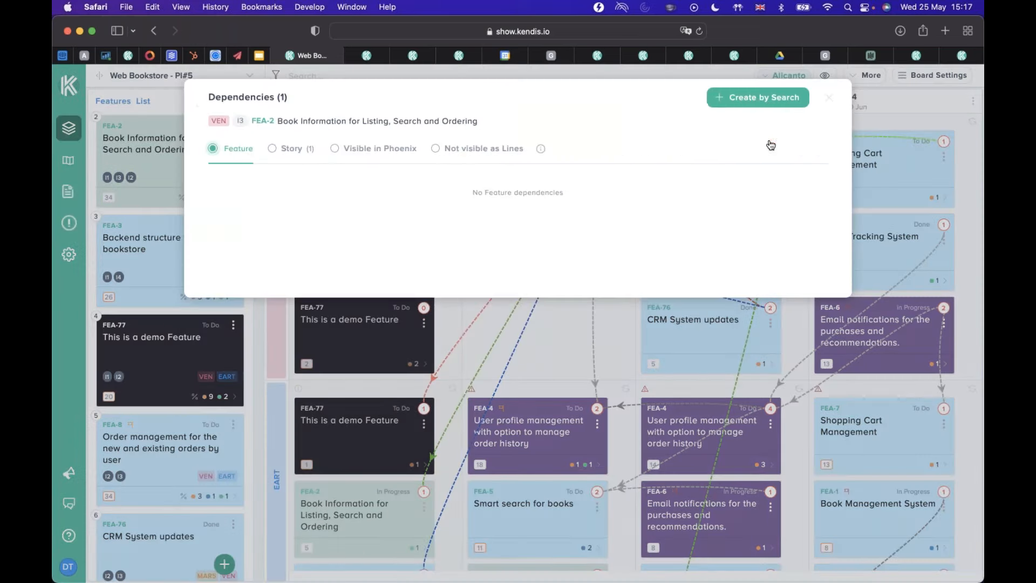
left_click(770, 105)
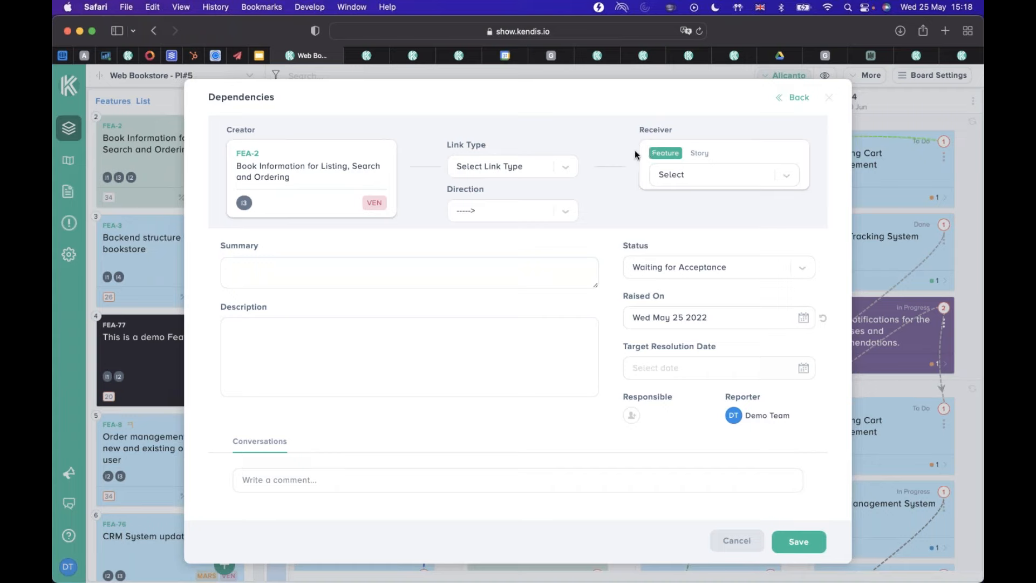
Review the Jira and Kendis link types and the features available as receiver for the new dependency.
left_click(568, 168)
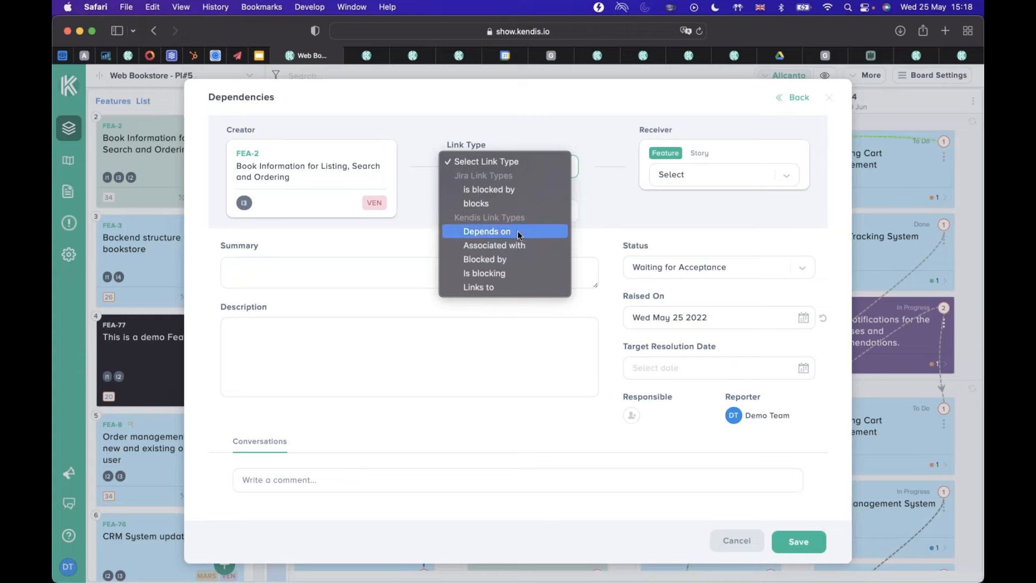
left_click(607, 192)
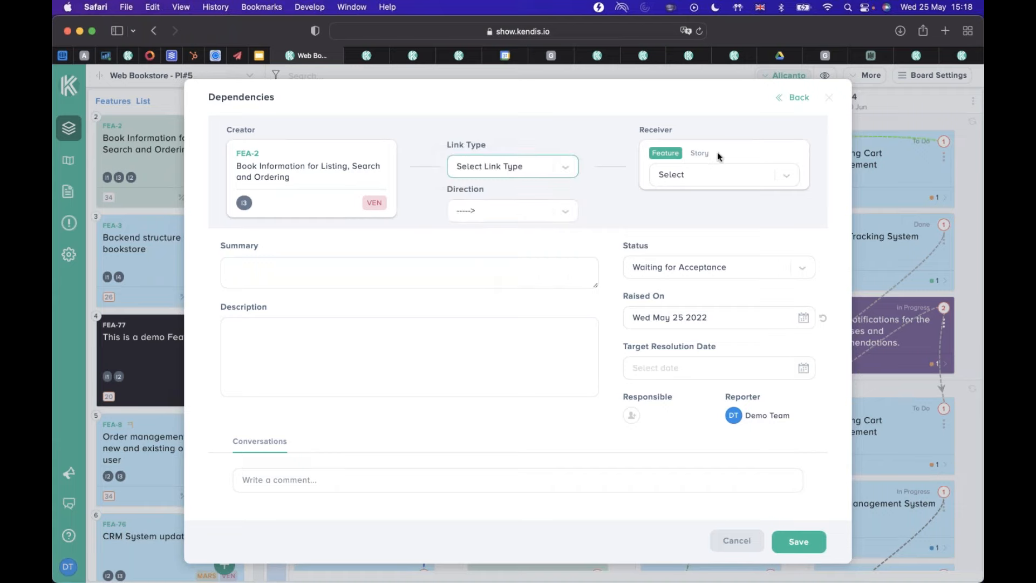
left_click(789, 175)
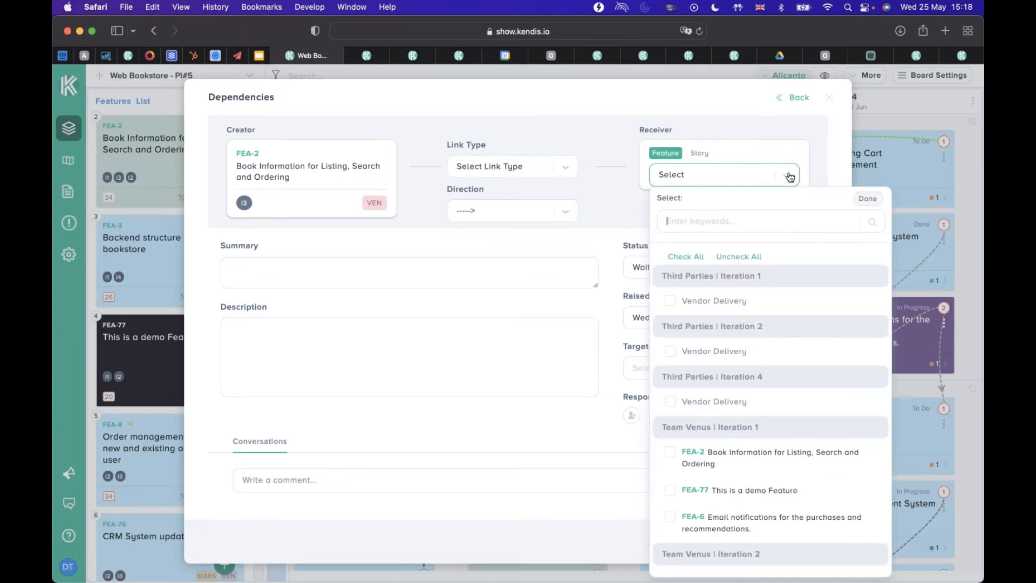
scroll(755, 302, "down", 3)
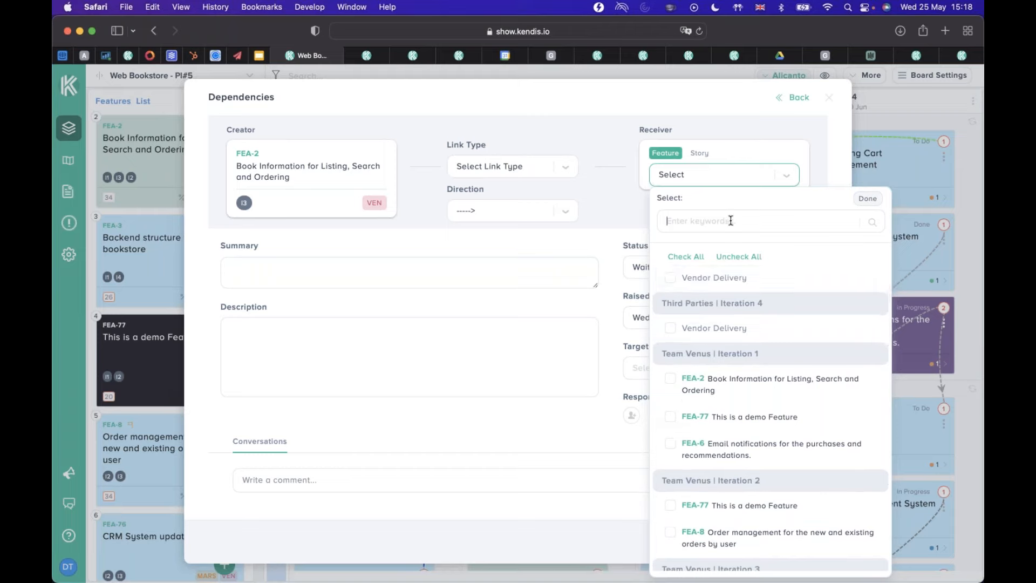
scroll(766, 378, "down", 9)
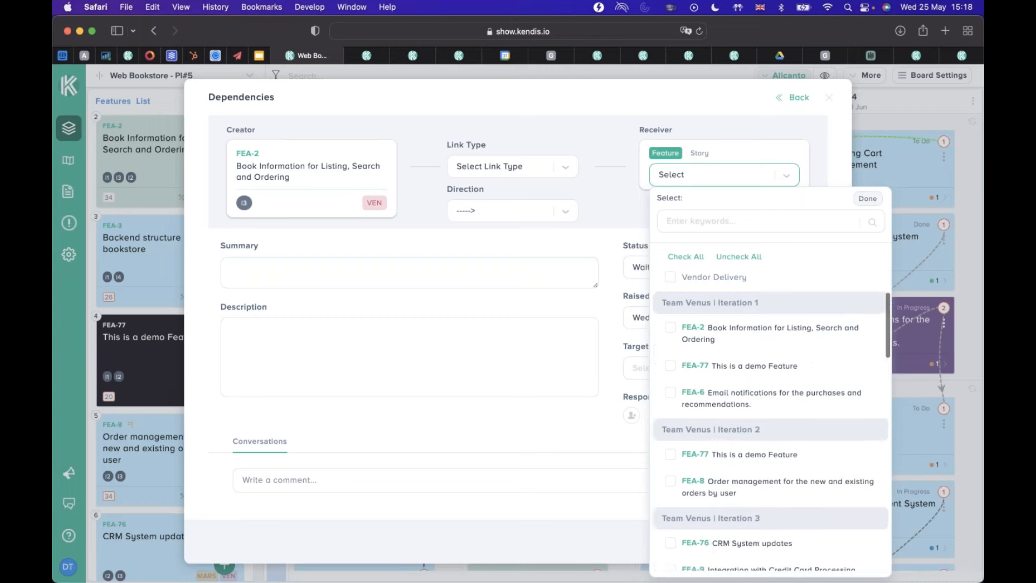
scroll(771, 421, "down", 10)
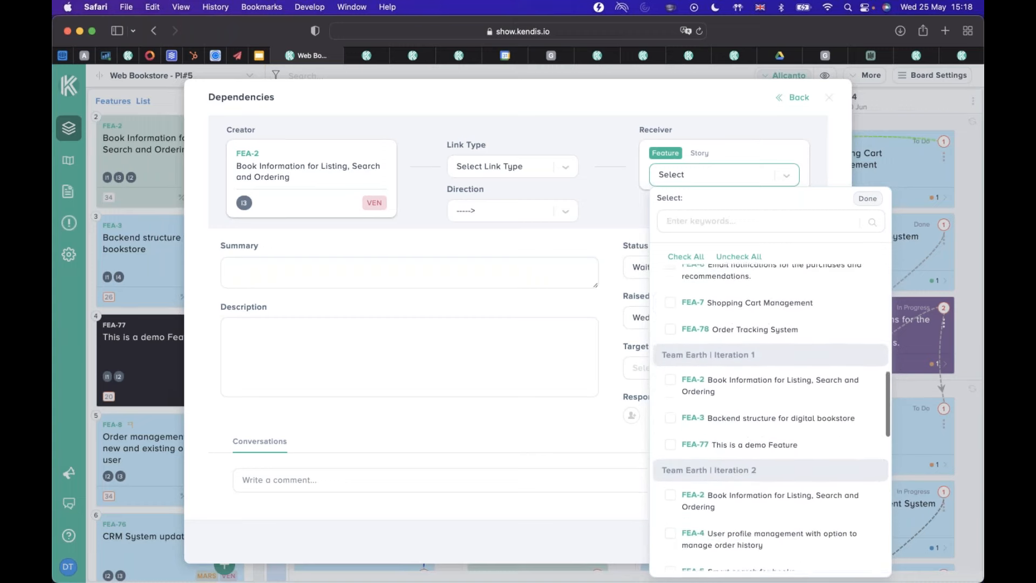
scroll(770, 393, "up", 4)
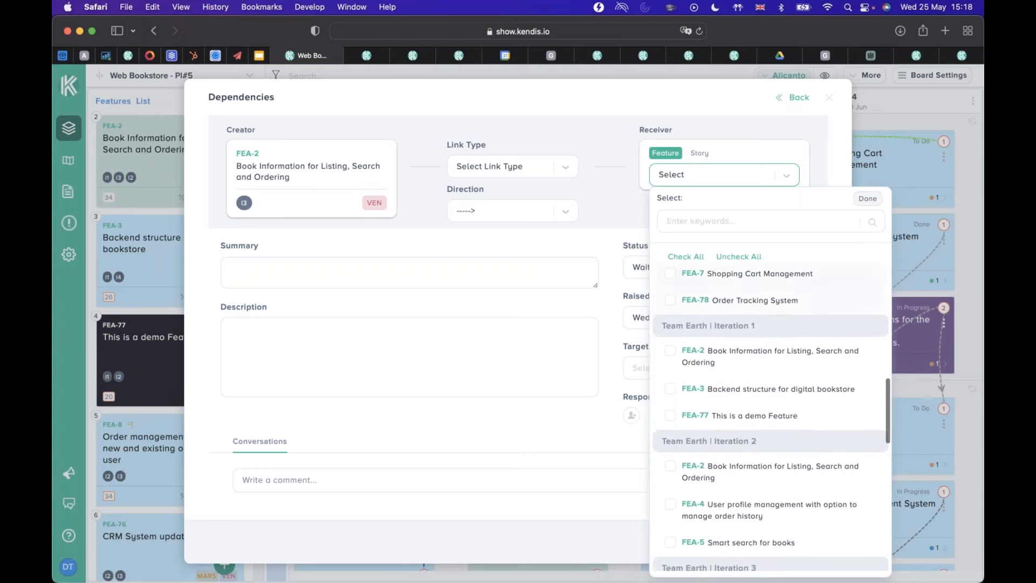
Switch the receiver to Story, search for "ven-7", choose VEN-7 Update book information, and open the summary for editing.
left_click(700, 153)
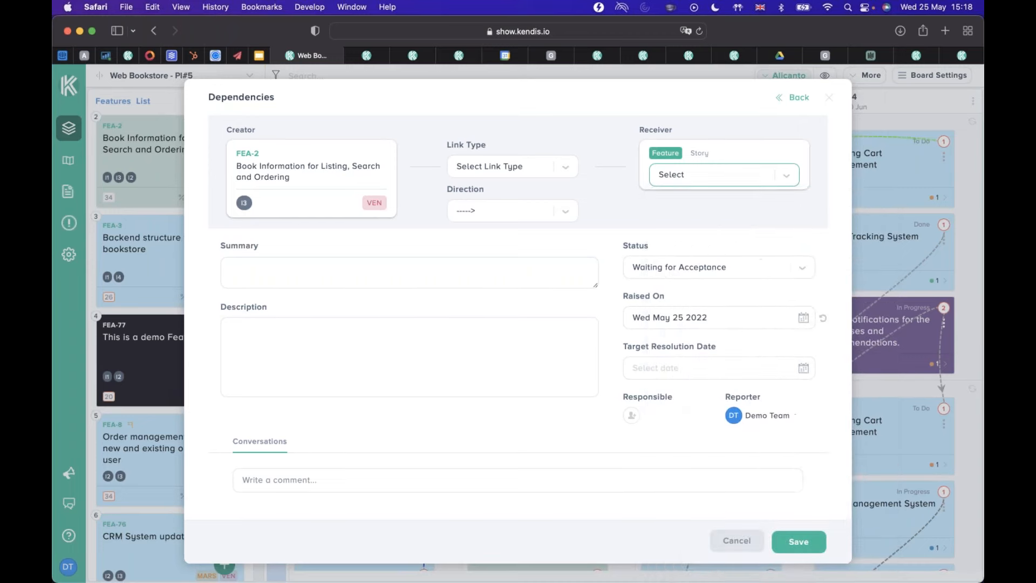
left_click(785, 176)
scroll(770, 389, "down", 6)
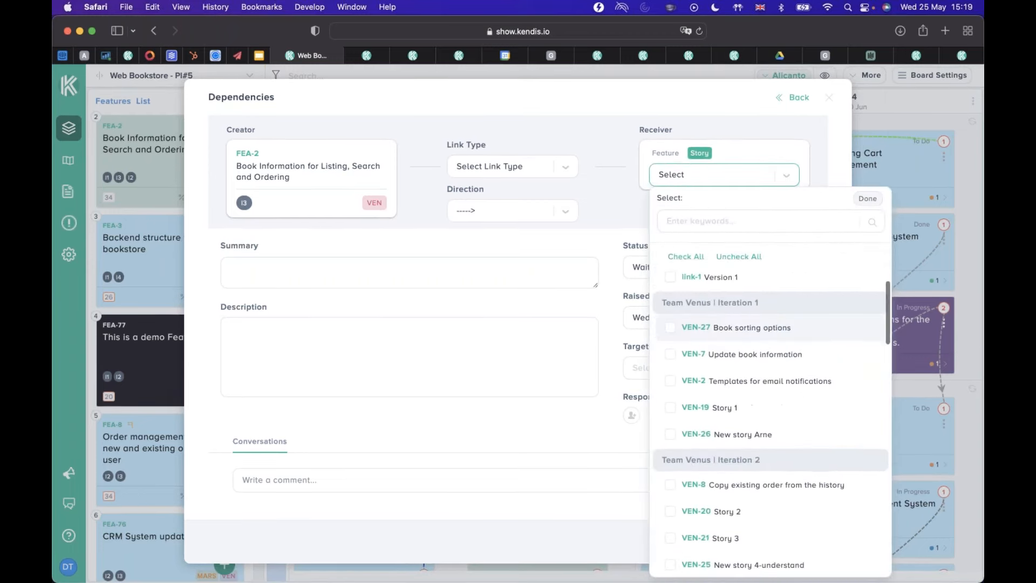
left_click(727, 219)
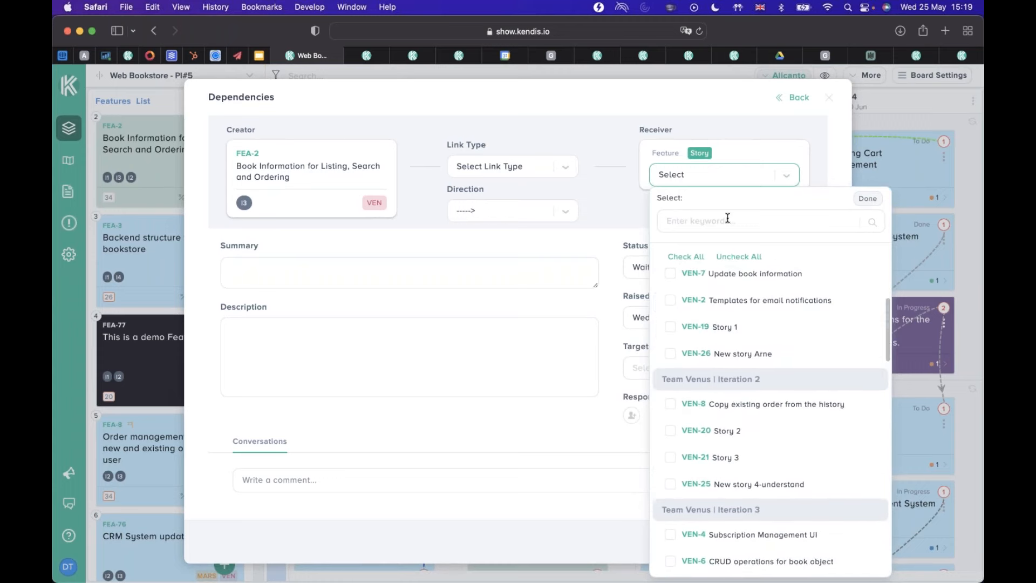
type("ven")
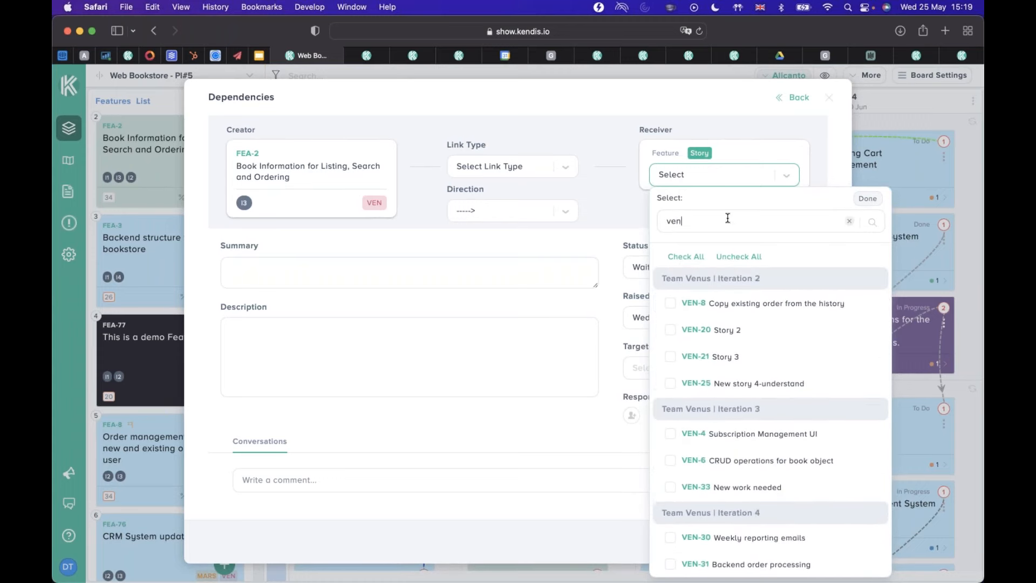
type("-7")
left_click(672, 302)
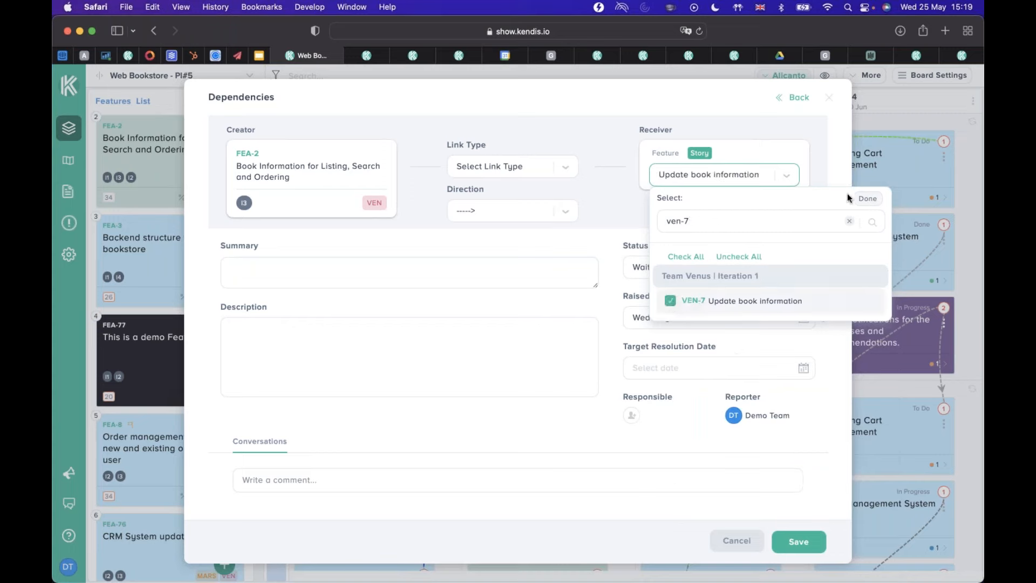
left_click(866, 198)
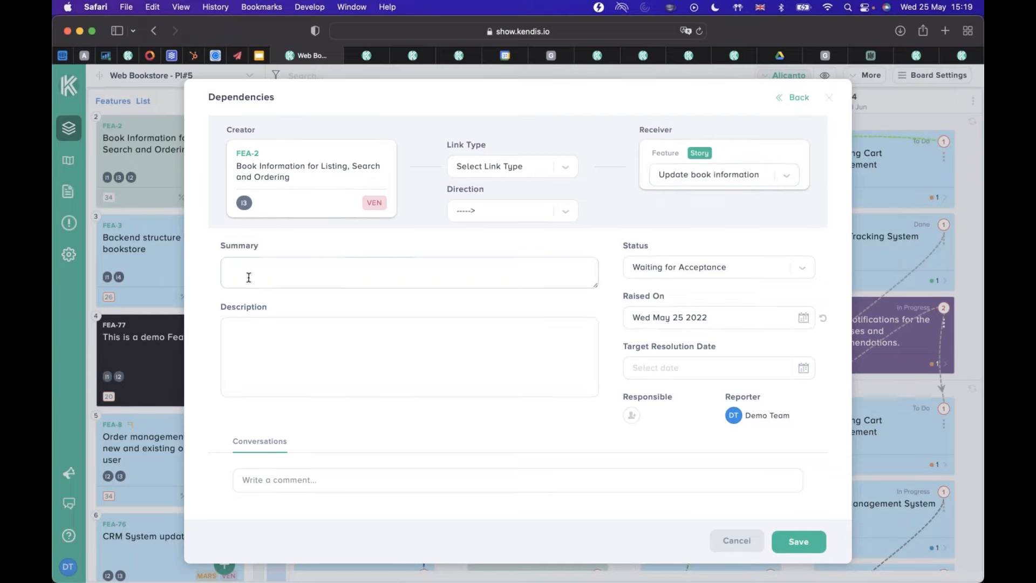
left_click(331, 264)
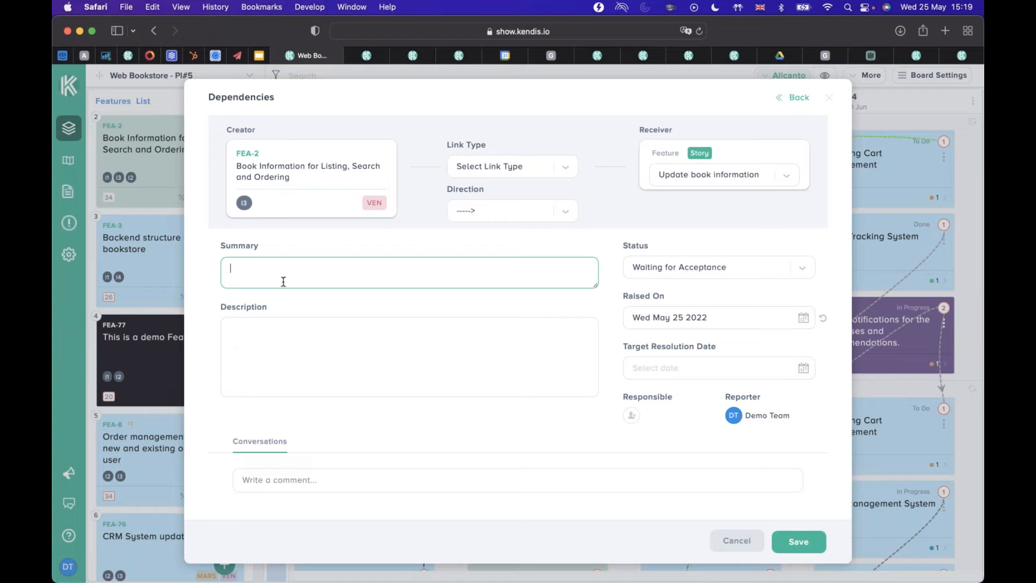
Examine the description editor, the summary field and the available status options of the new dependency.
left_click(243, 346)
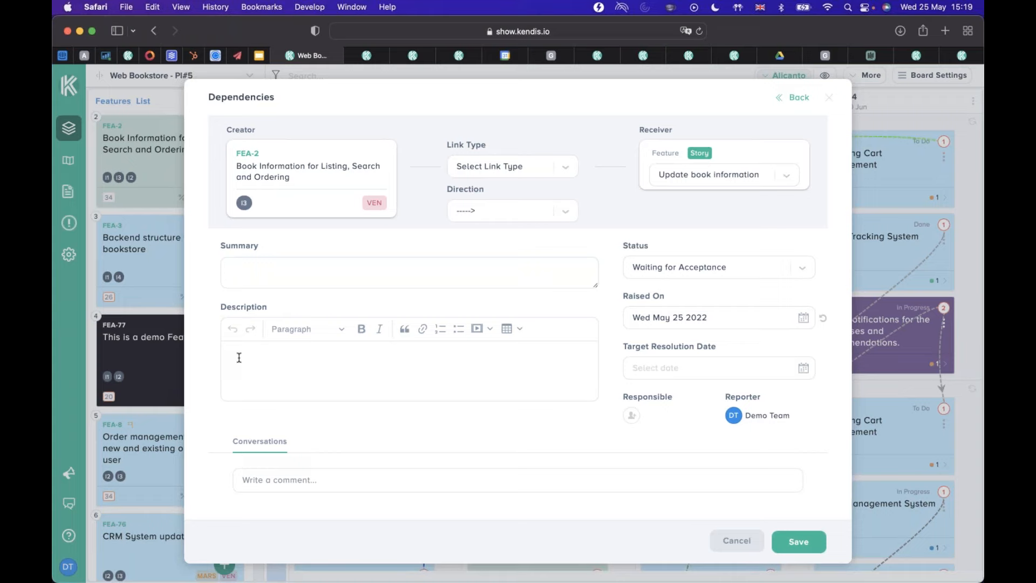
left_click(297, 274)
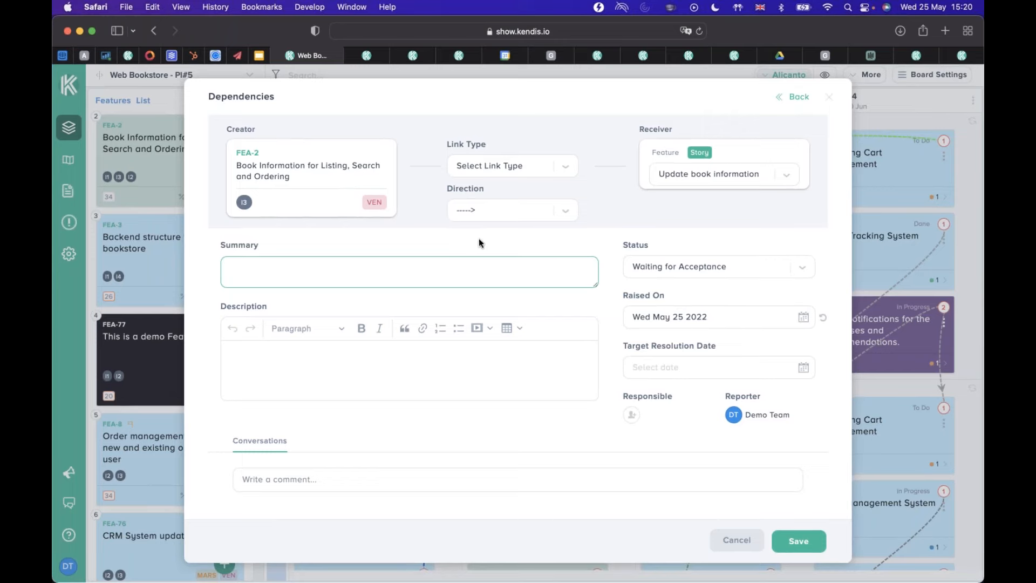
left_click(803, 269)
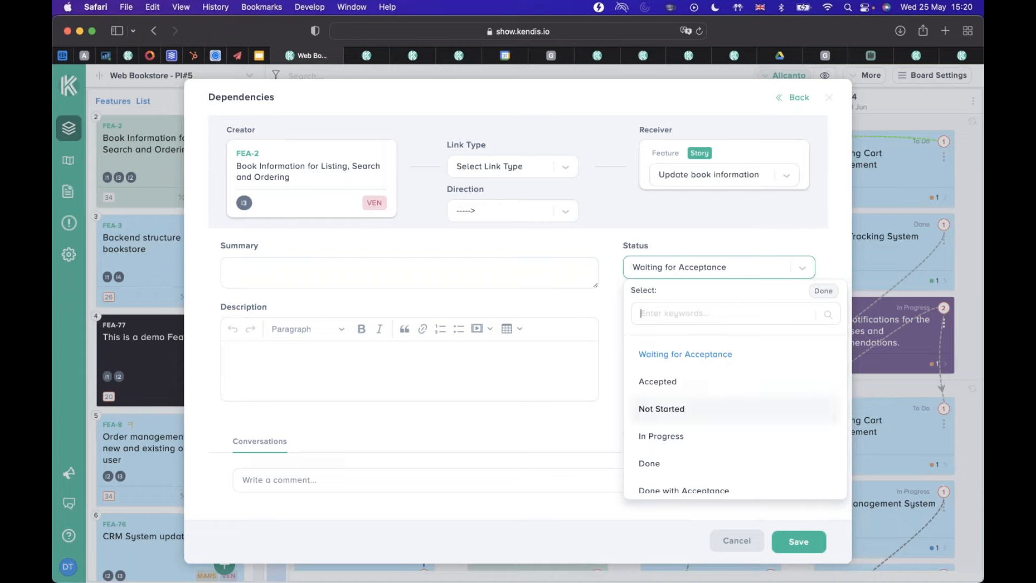
scroll(727, 432, "down", 1)
scroll(727, 436, "down", 3)
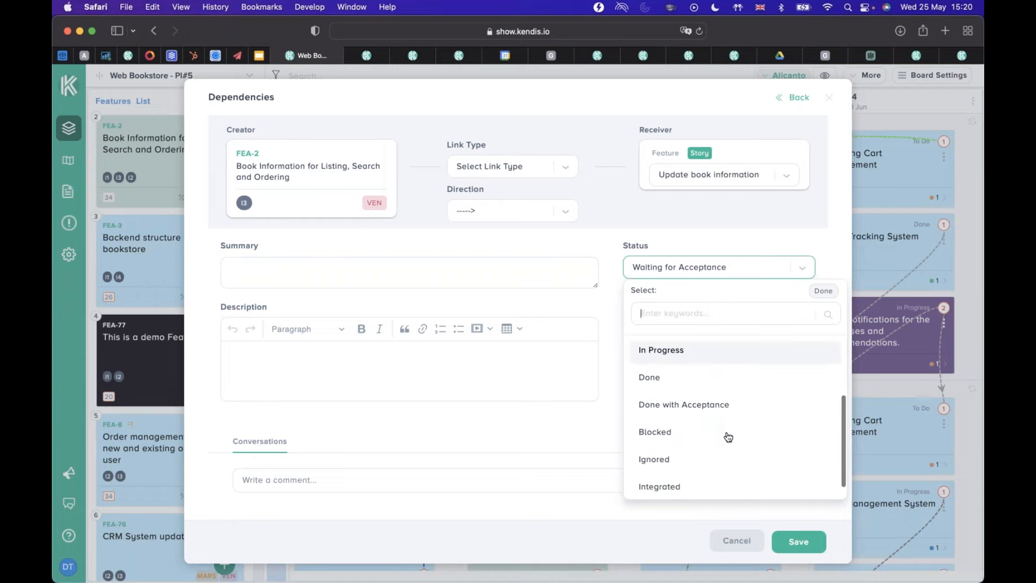
scroll(728, 436, "up", 4)
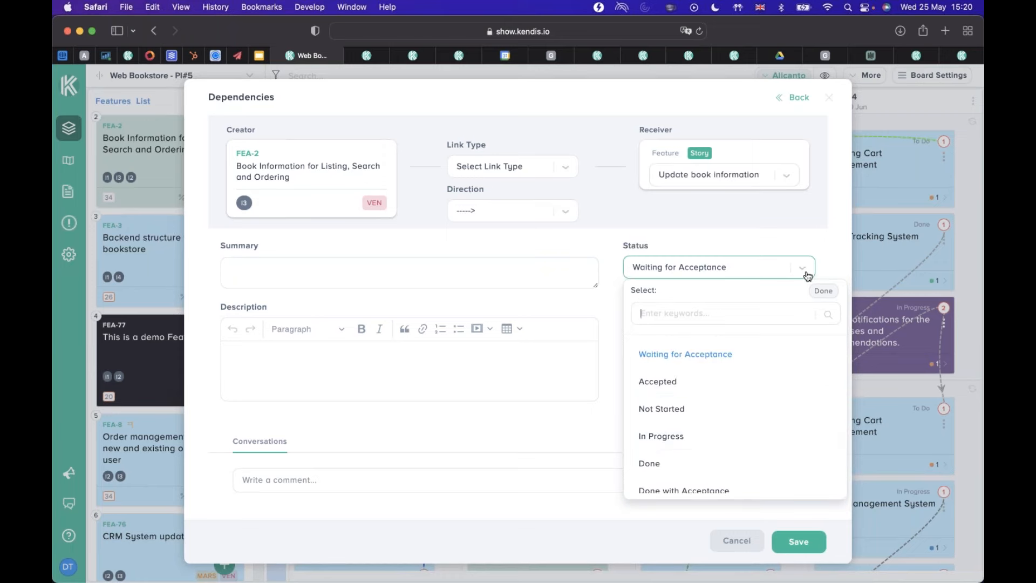
scroll(728, 380, "down", 2)
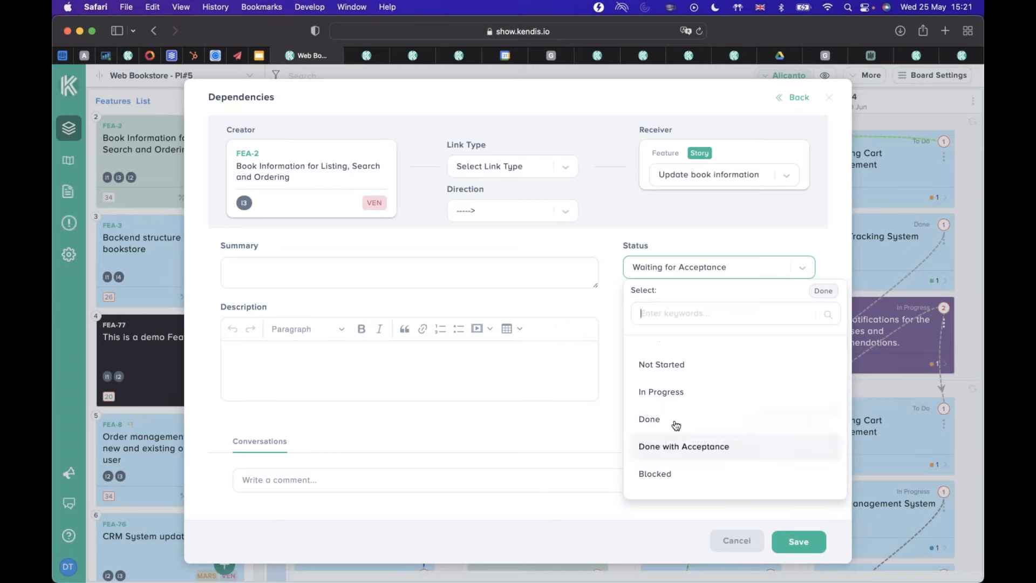
left_click(814, 261)
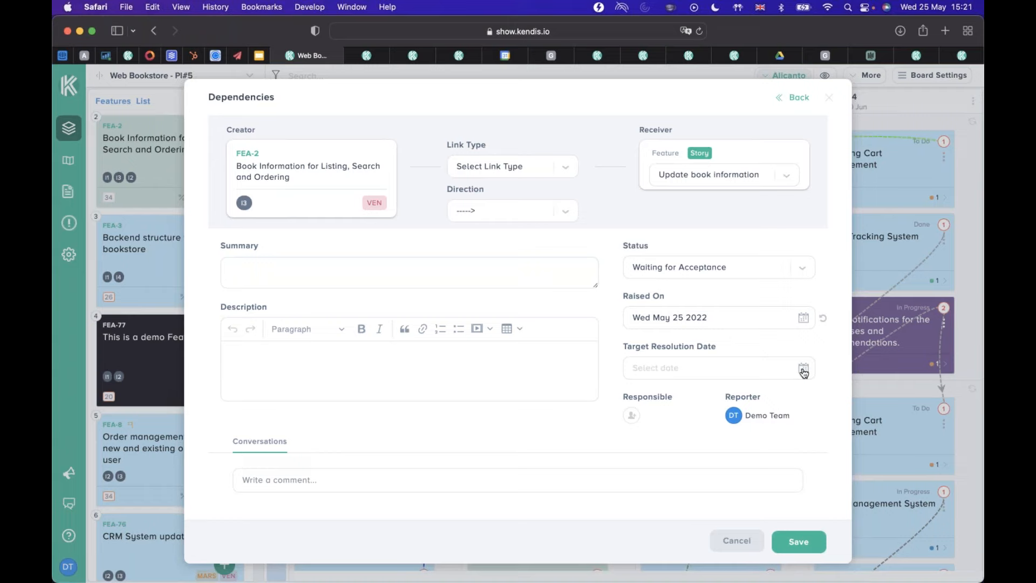
Assign a responsible person to the new dependency and cancel its creation.
left_click(630, 416)
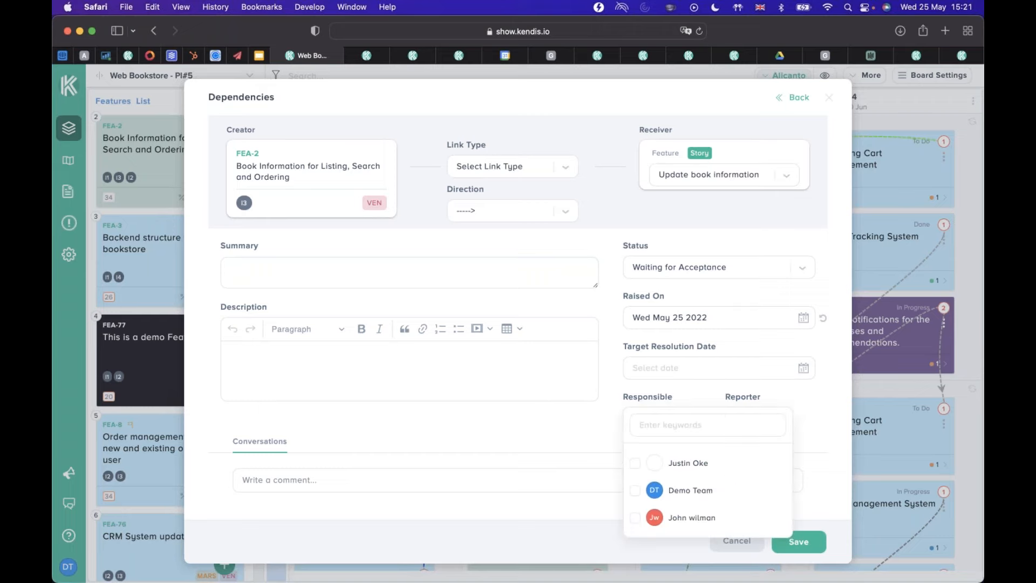
left_click(636, 469)
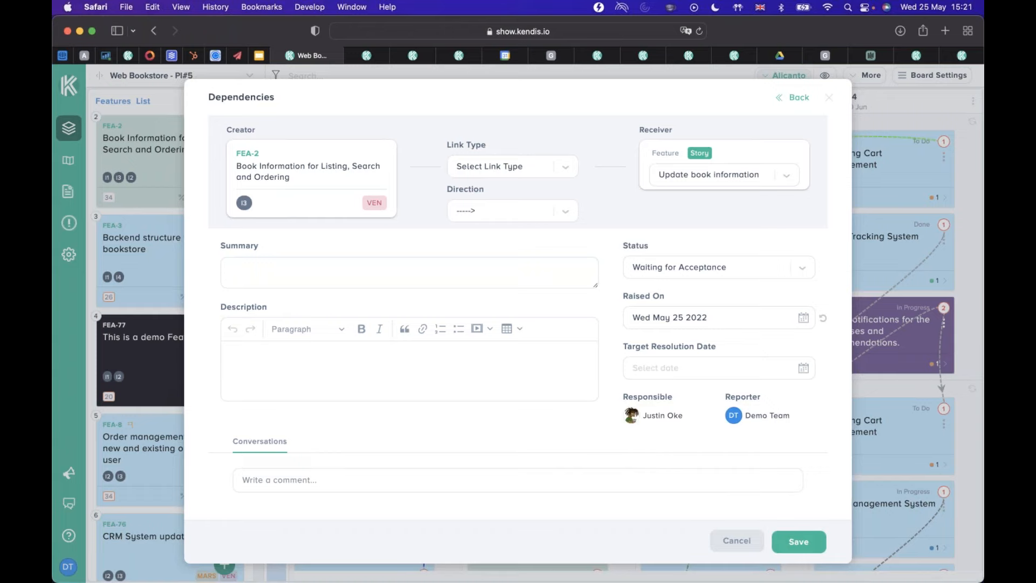
left_click(744, 540)
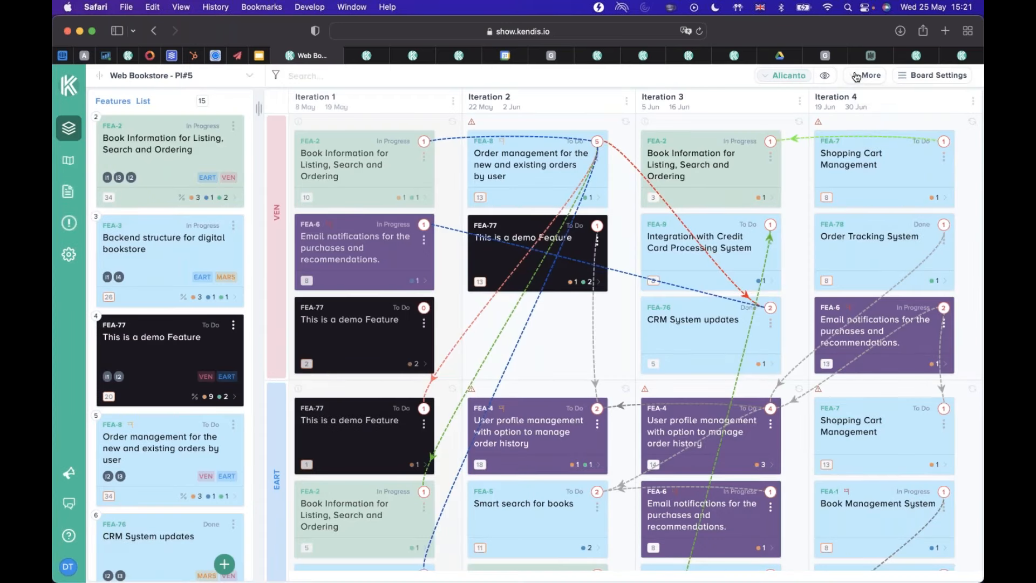
View the board's dependency tracking list and close it.
left_click(853, 76)
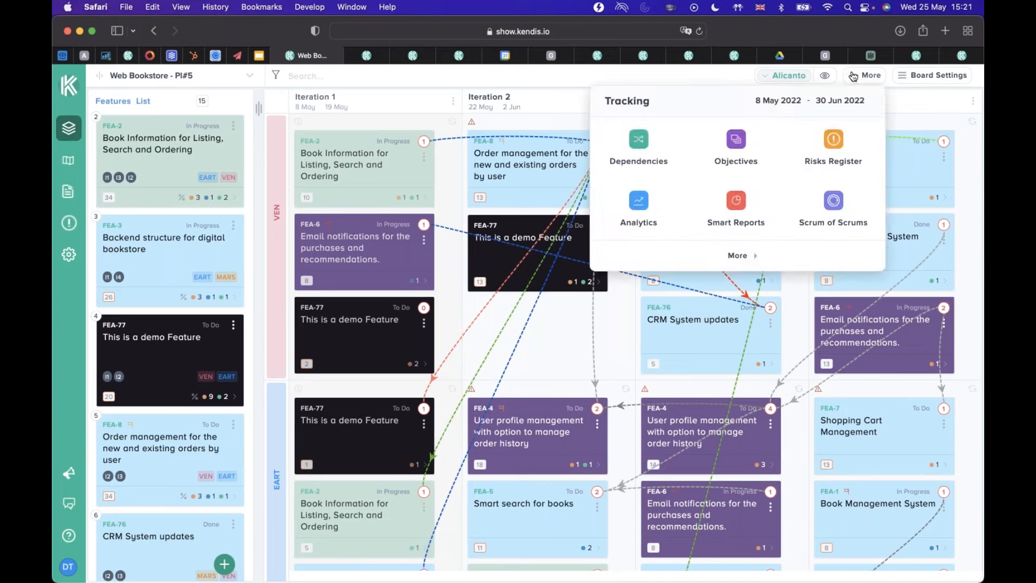
left_click(637, 142)
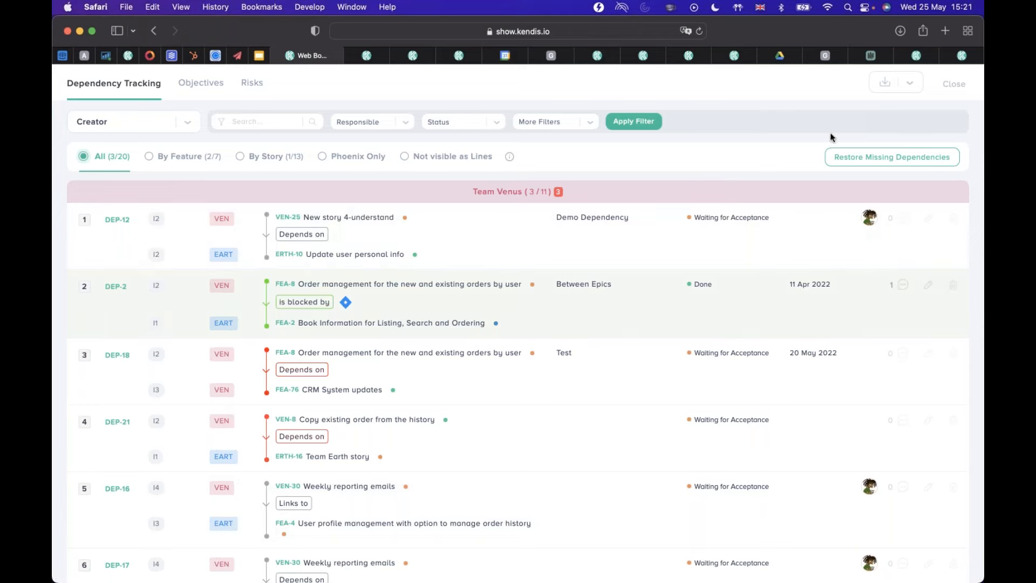
left_click(953, 84)
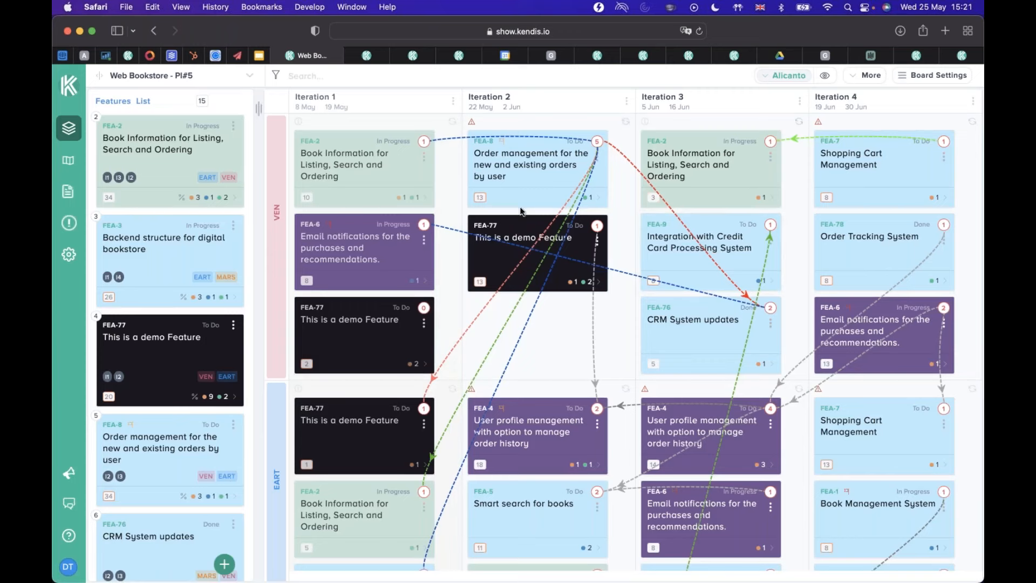
Hide all dependency lines on the board and show them again.
left_click(824, 77)
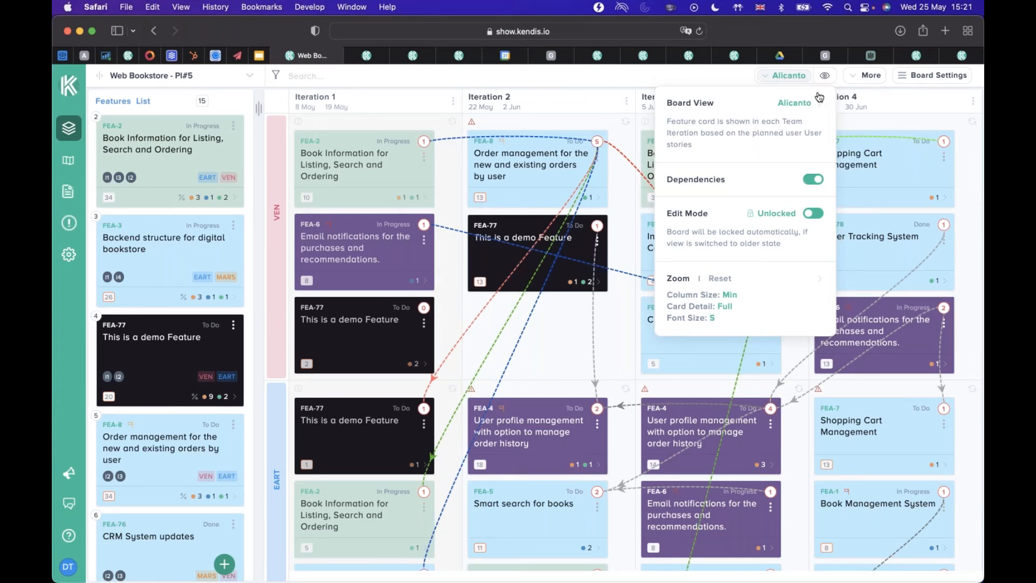
left_click(810, 178)
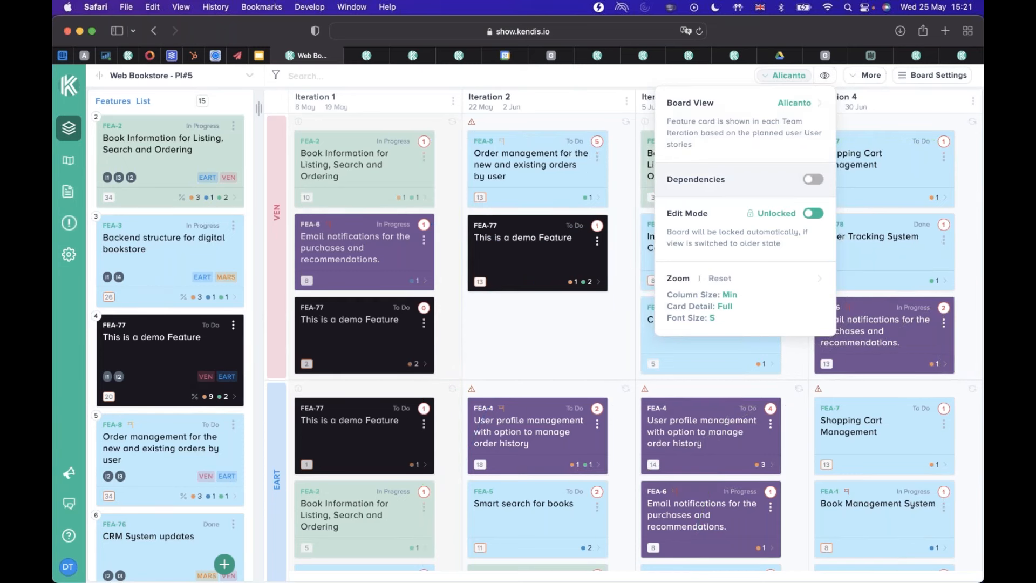
left_click(814, 181)
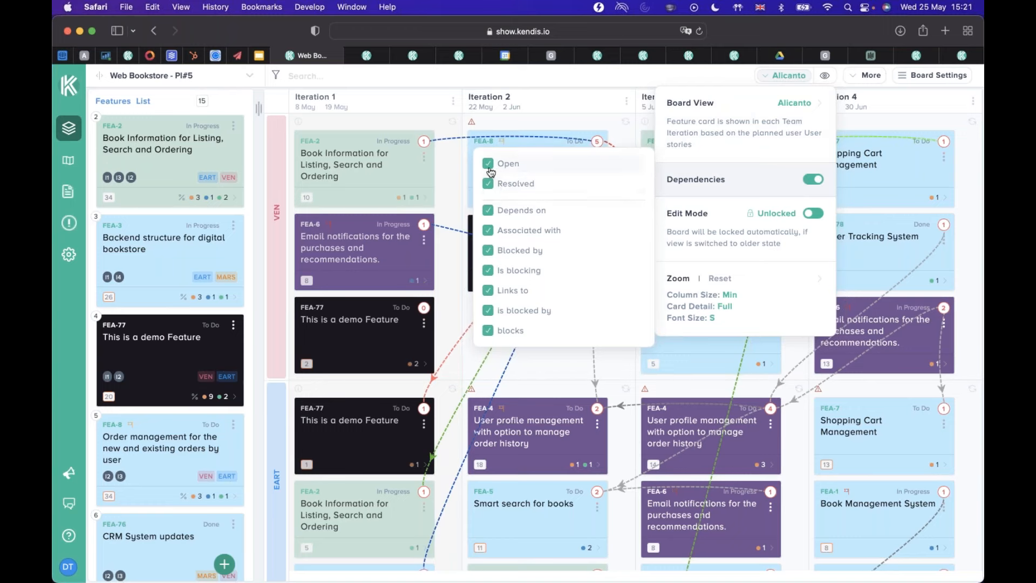
Hide the dependency lines for Resolved, Depends on, Associated with, Blocked by, Is blocking and Links to.
left_click(488, 185)
left_click(488, 211)
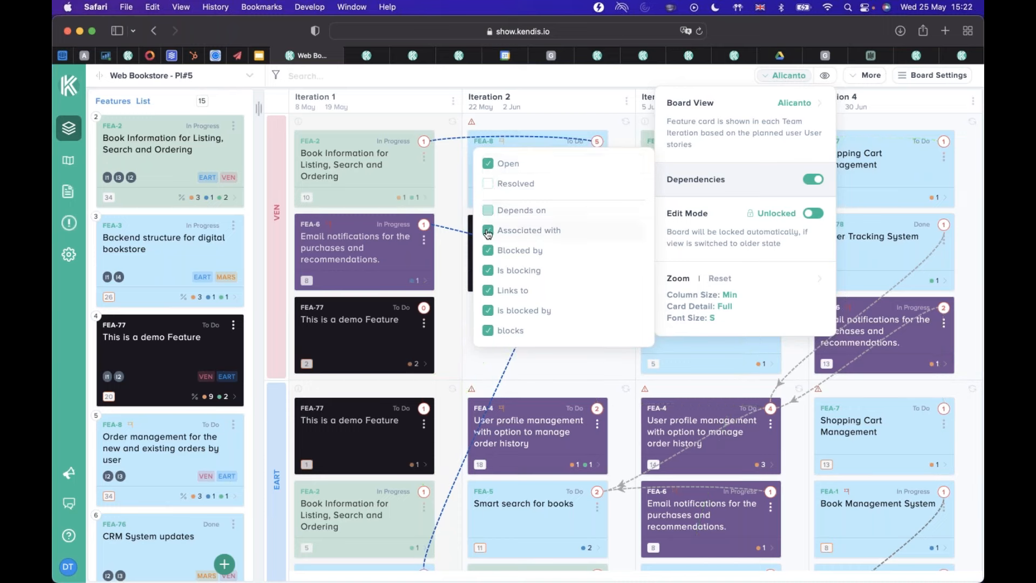
left_click(488, 232)
left_click(488, 251)
left_click(489, 273)
left_click(486, 293)
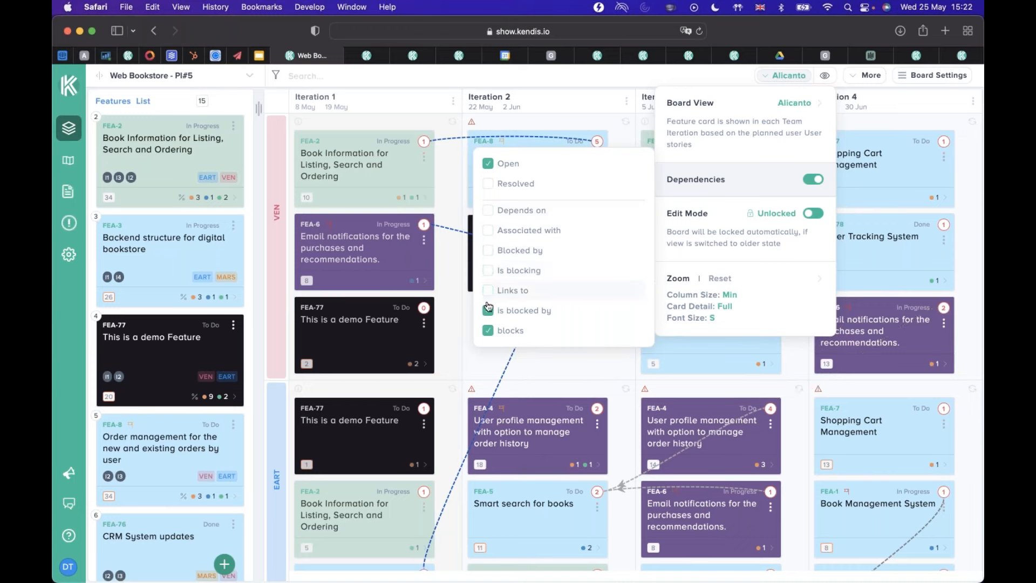
Restore the Links to, Is blocking, Blocked by, Associated with, Depends on and Resolved dependency lines and close the view options.
left_click(487, 289)
left_click(488, 271)
left_click(488, 251)
left_click(488, 231)
left_click(489, 211)
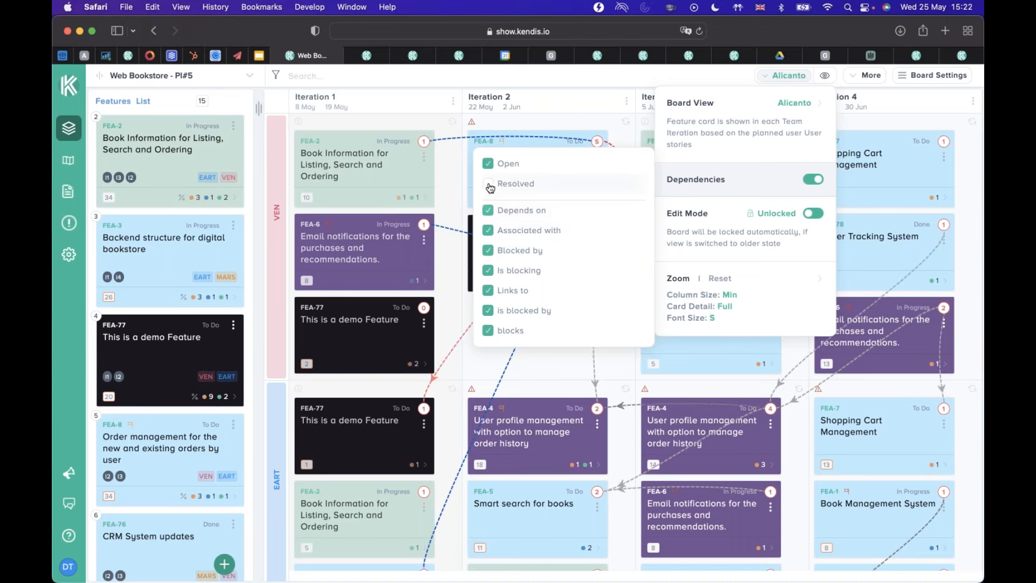
left_click(456, 199)
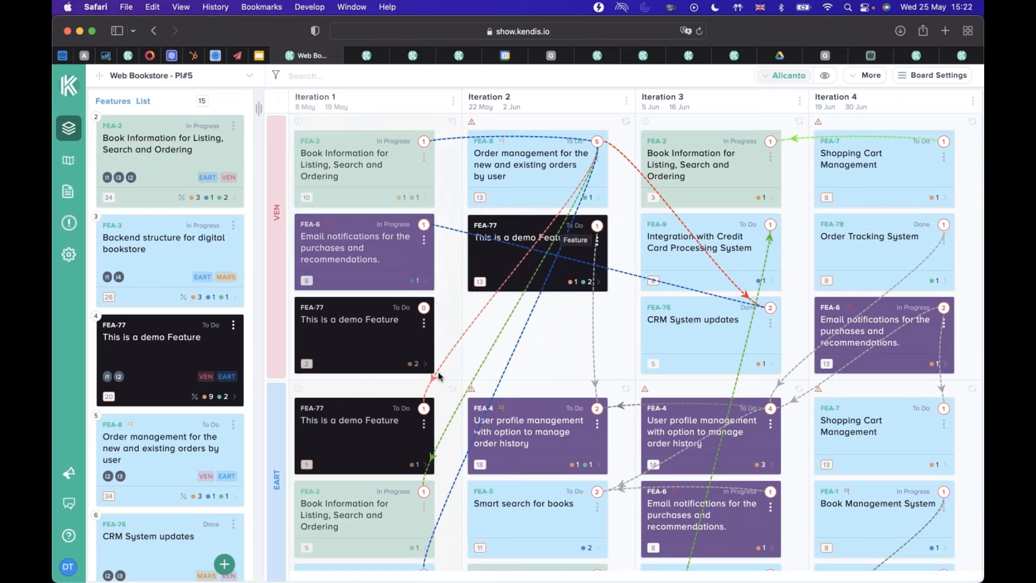
Examine the dependency lines between the teams and view the dependencies of team VEN's FEA-2 card in Iteration 3.
mouse_move(423, 409)
scroll(541, 477, "down", 3)
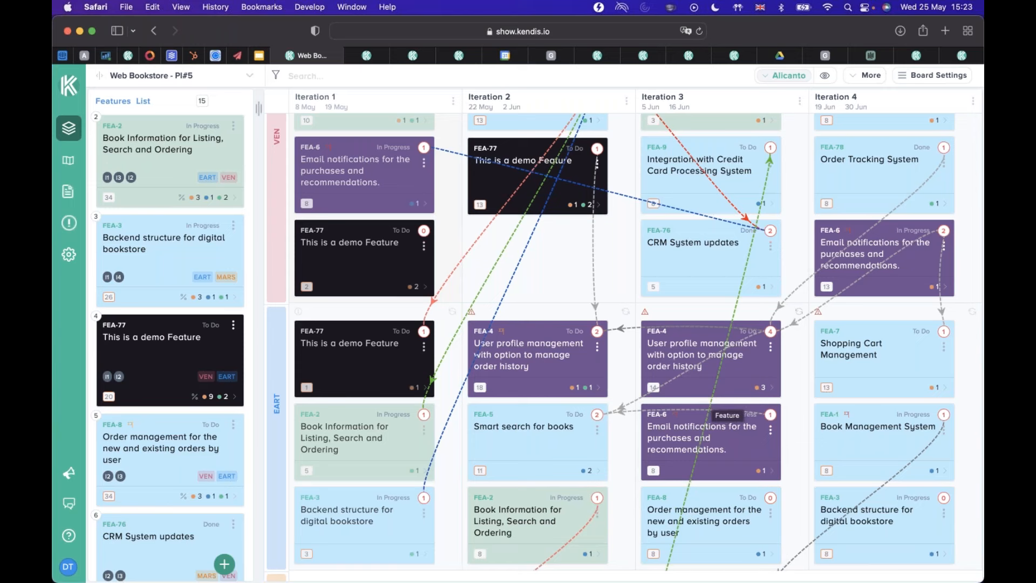
scroll(716, 351, "up", 3)
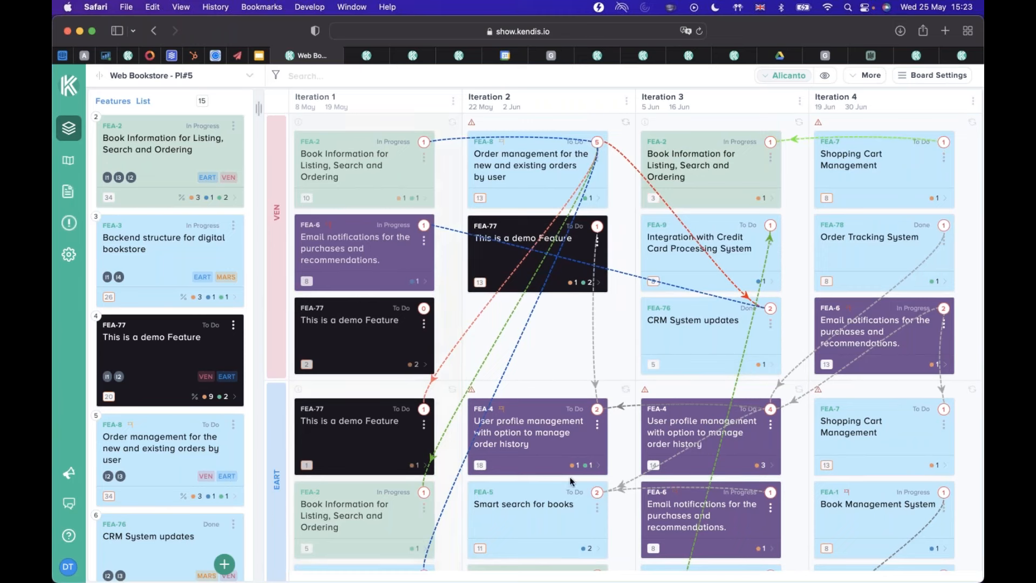
mouse_move(770, 142)
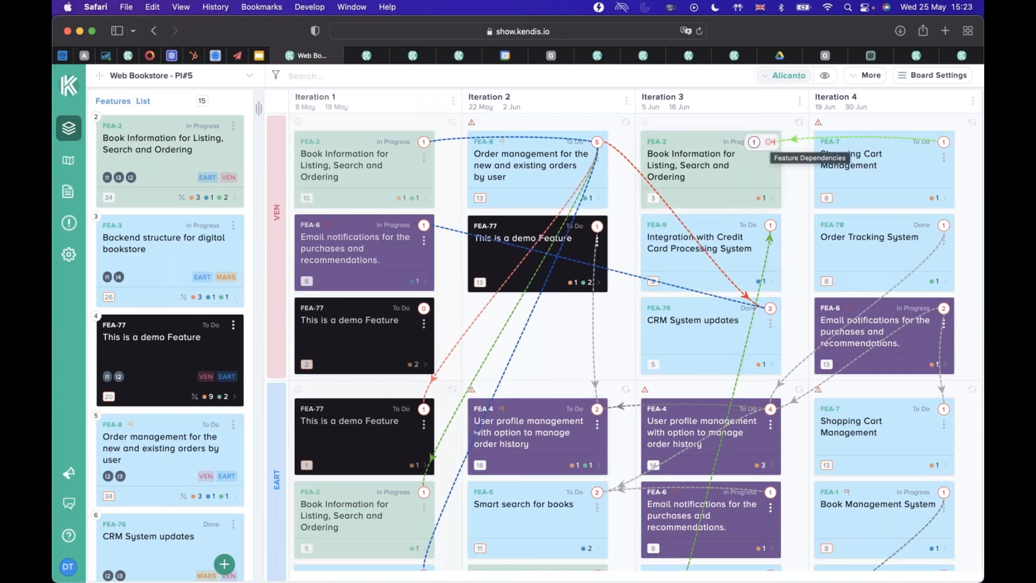
mouse_move(769, 142)
left_mouse_down()
mouse_move(740, 243)
mouse_move(655, 394)
mouse_move(594, 450)
mouse_move(572, 488)
mouse_move(585, 405)
mouse_move(456, 445)
mouse_move(882, 420)
mouse_move(874, 303)
mouse_move(752, 159)
mouse_move(762, 120)
mouse_move(770, 142)
left_mouse_up()
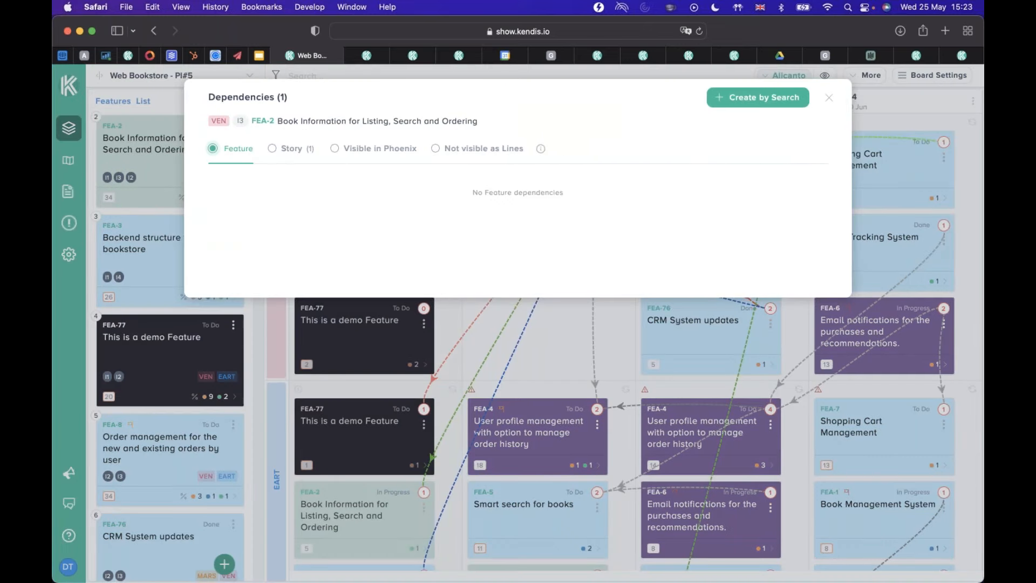
left_click(829, 98)
Reopen the dependencies of team VEN's FEA-2 card in Iteration 3, look at the create-by-search form, and leave without creating one.
mouse_move(767, 148)
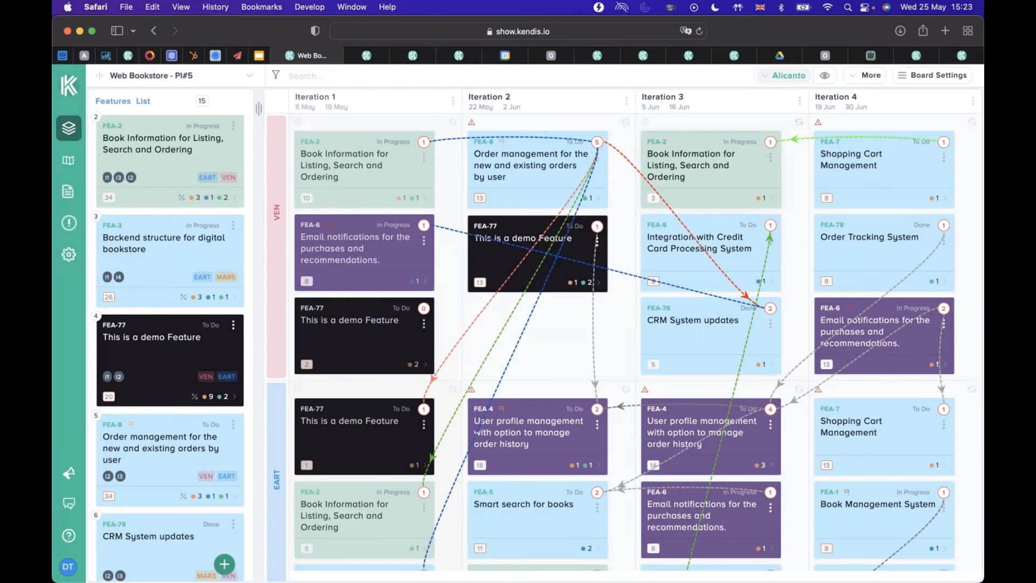
scroll(625, 342, "down", 10)
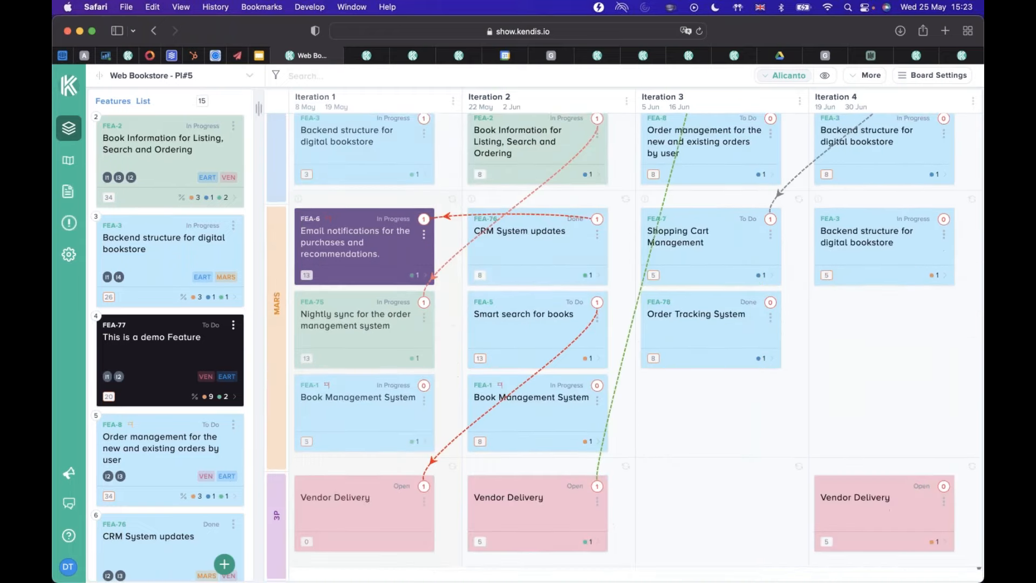
scroll(626, 342, "up", 10)
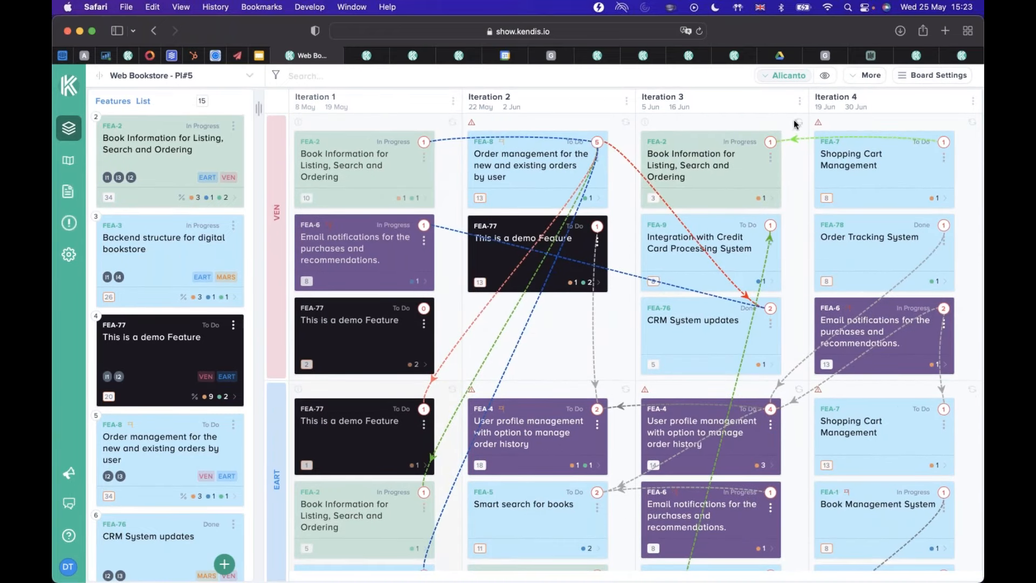
left_click_drag(771, 143, 772, 140)
left_click(755, 142)
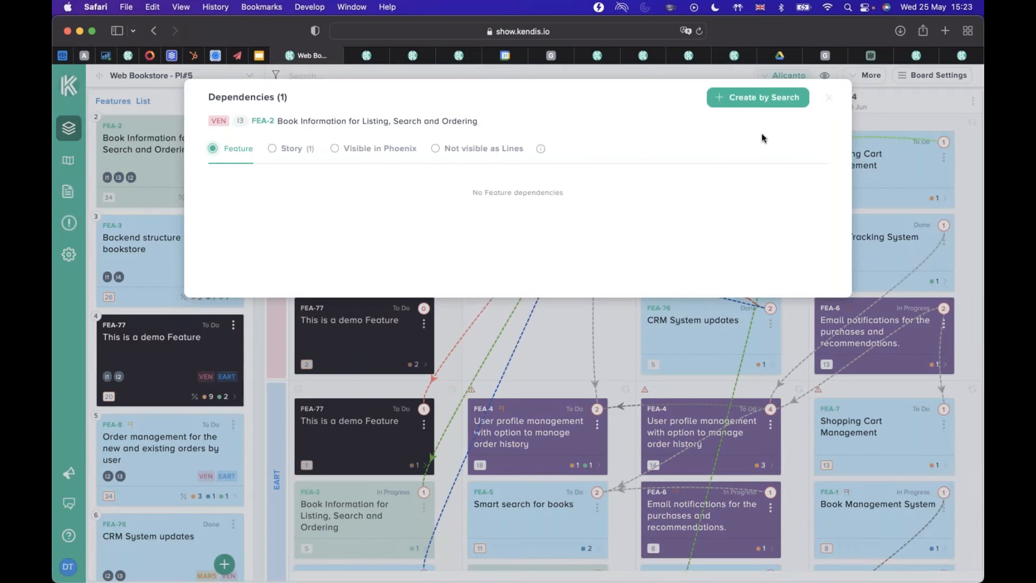
left_click(761, 99)
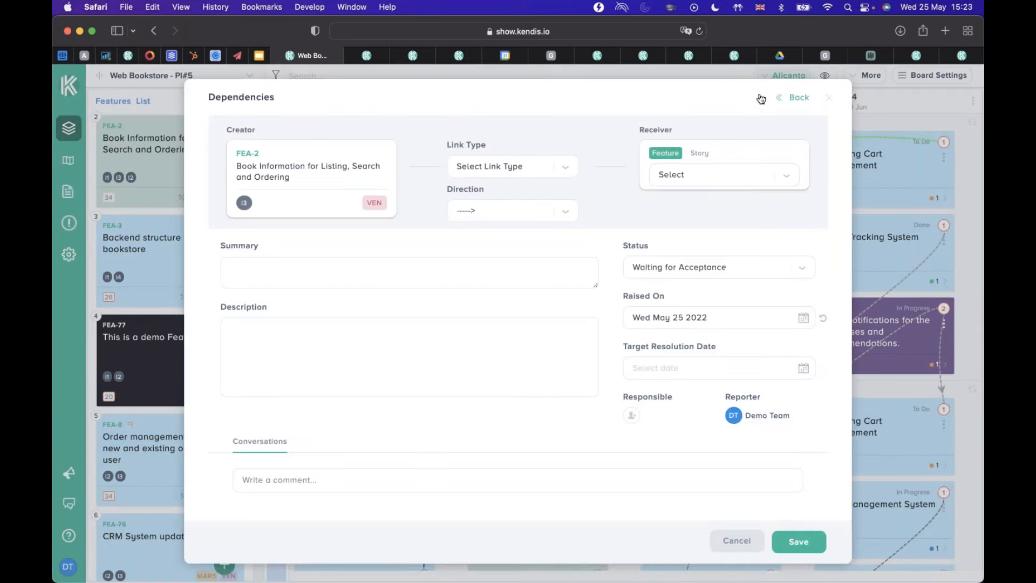
left_click(795, 99)
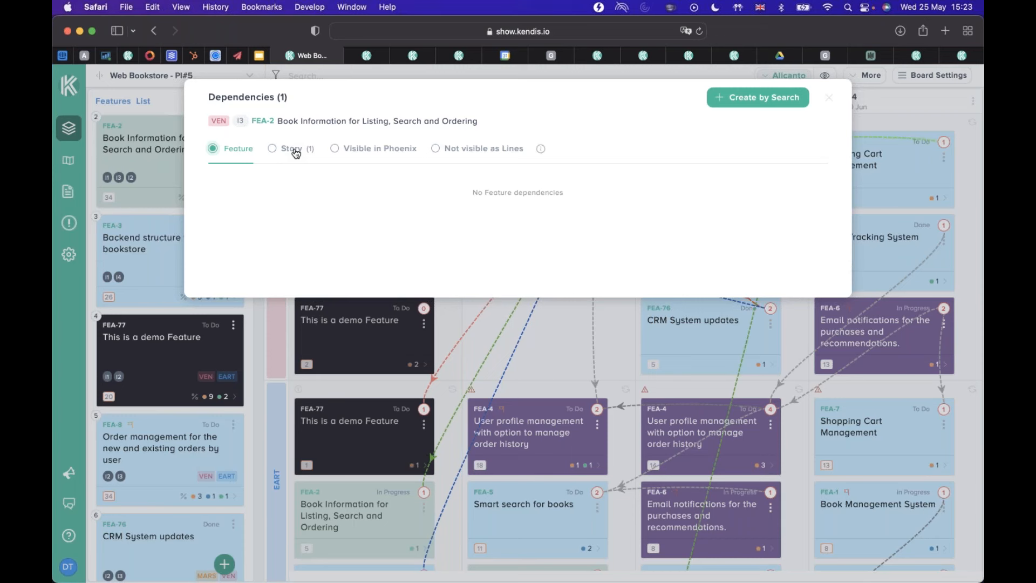
key("Escape")
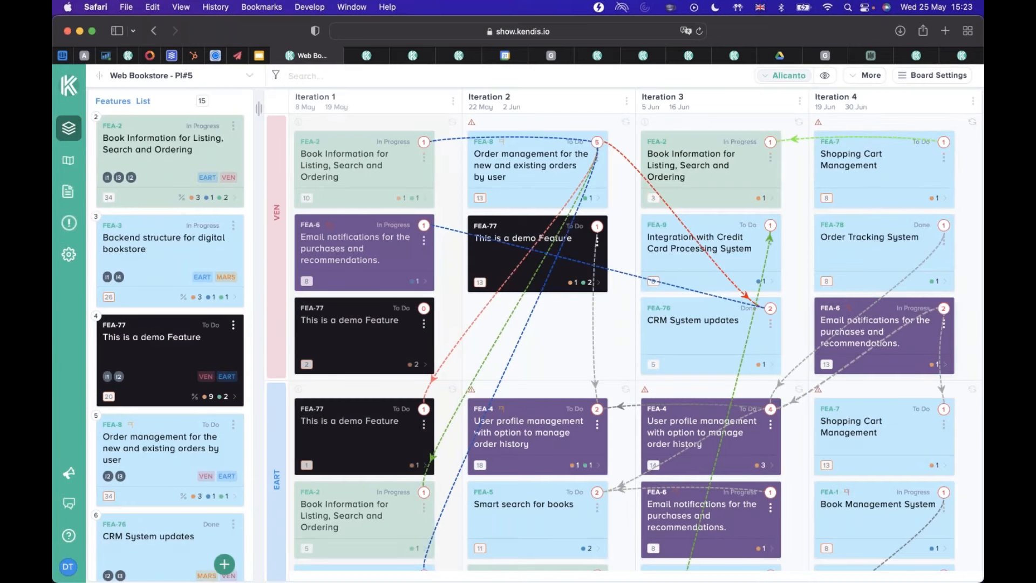
Review the story dependencies of team VEN's FEA-6 card in Iteration 4 and close them.
left_click(944, 310)
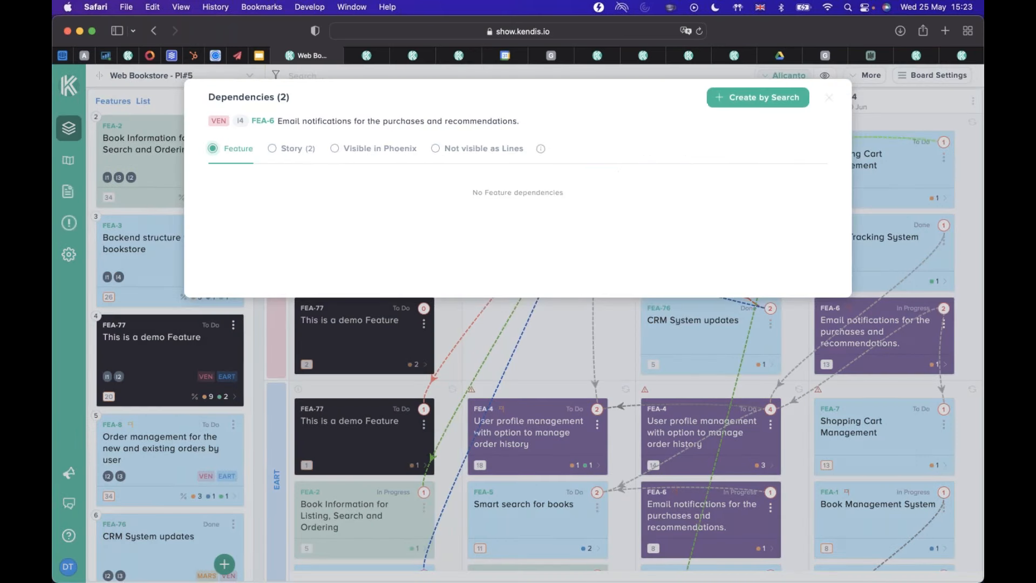
left_click(272, 149)
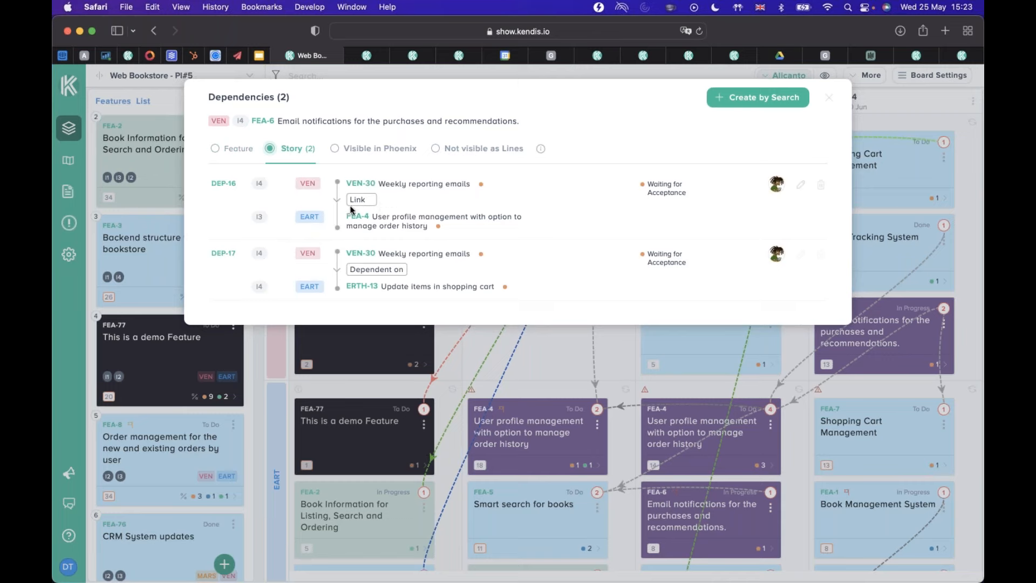
mouse_move(305, 185)
left_click(828, 98)
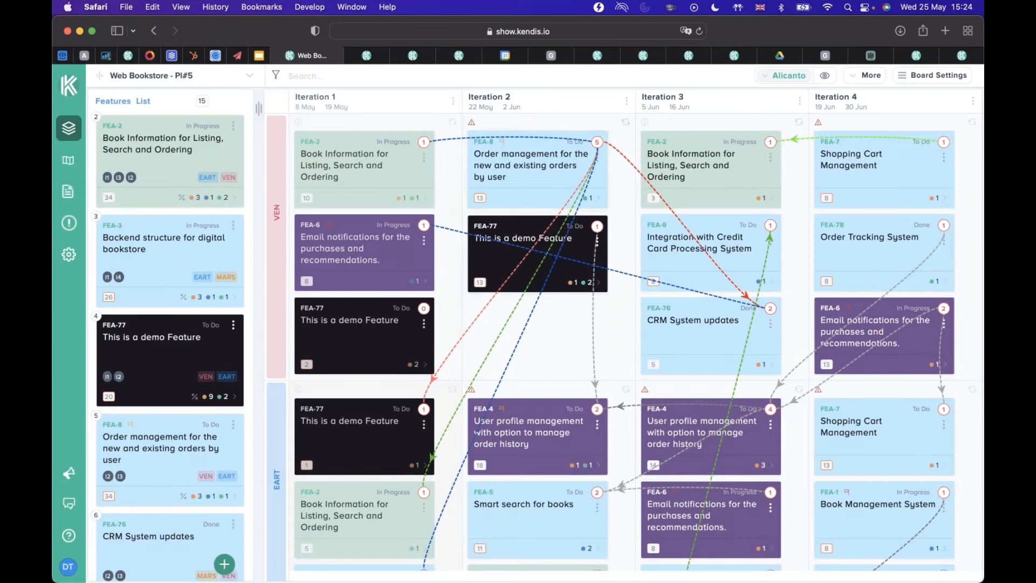
Open the dependencies of team VEN's FEA-8 card in Iteration 2 and compare its story and feature dependencies.
left_click(599, 147)
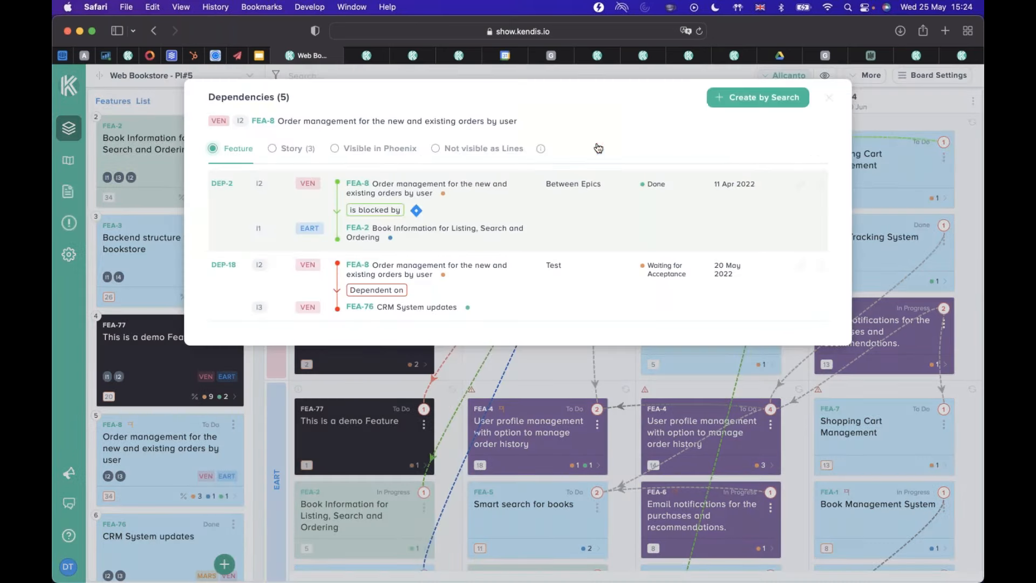
left_click(288, 151)
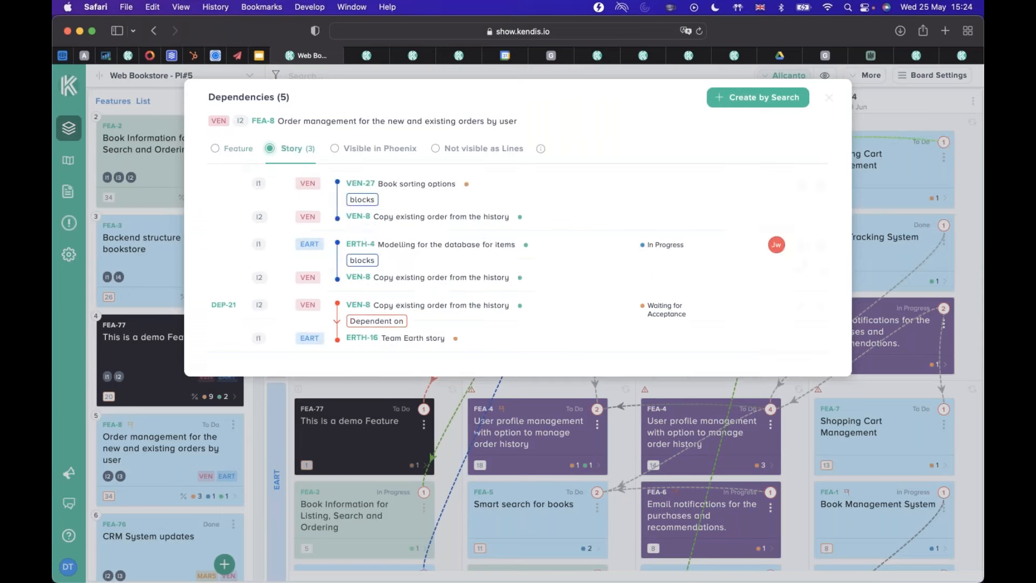
left_click(232, 149)
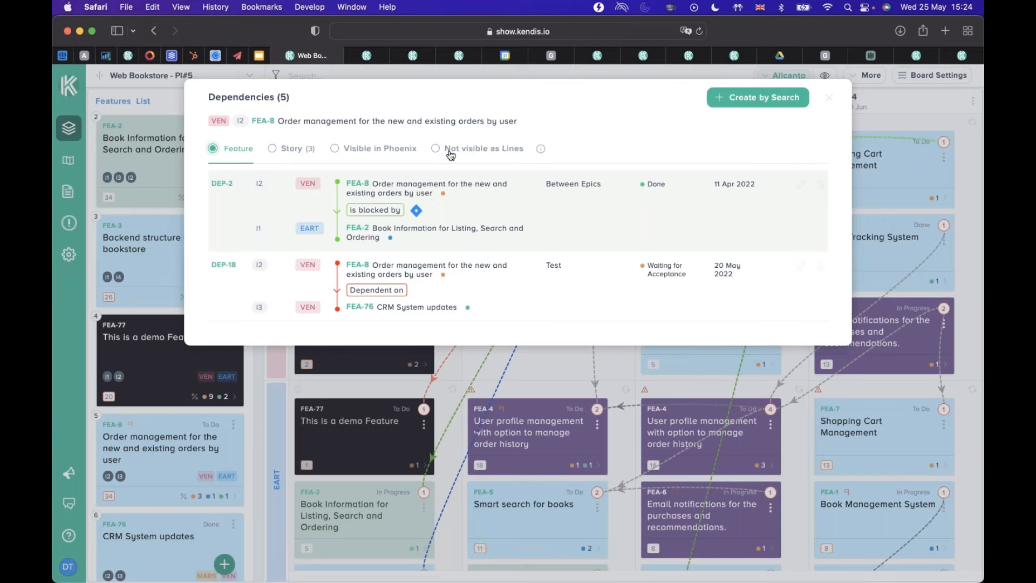
Review FEA-8's dependencies not visible as lines and visible in Phoenix, read the category explanations, and close the dependencies.
left_click(492, 152)
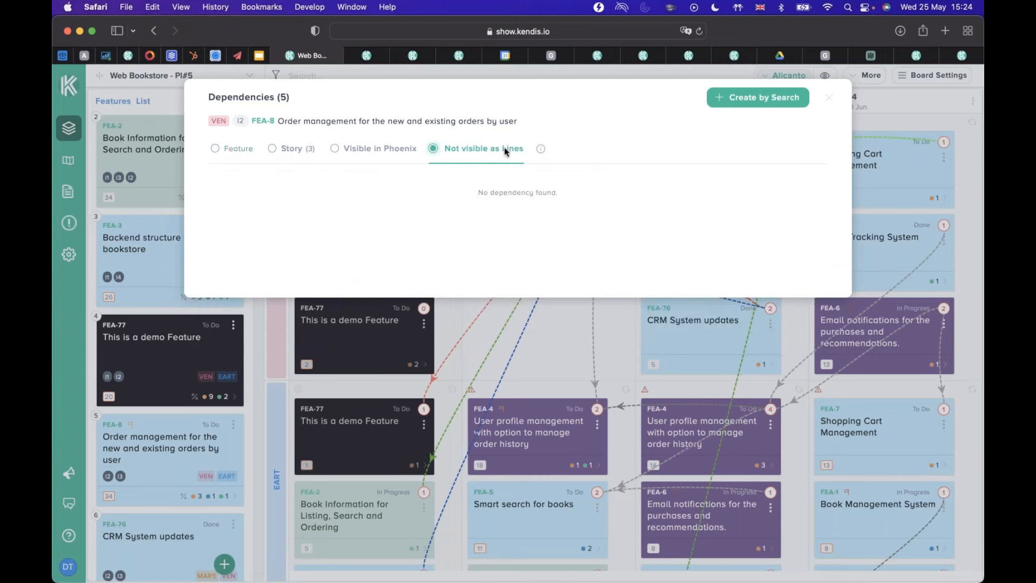
left_click(541, 151)
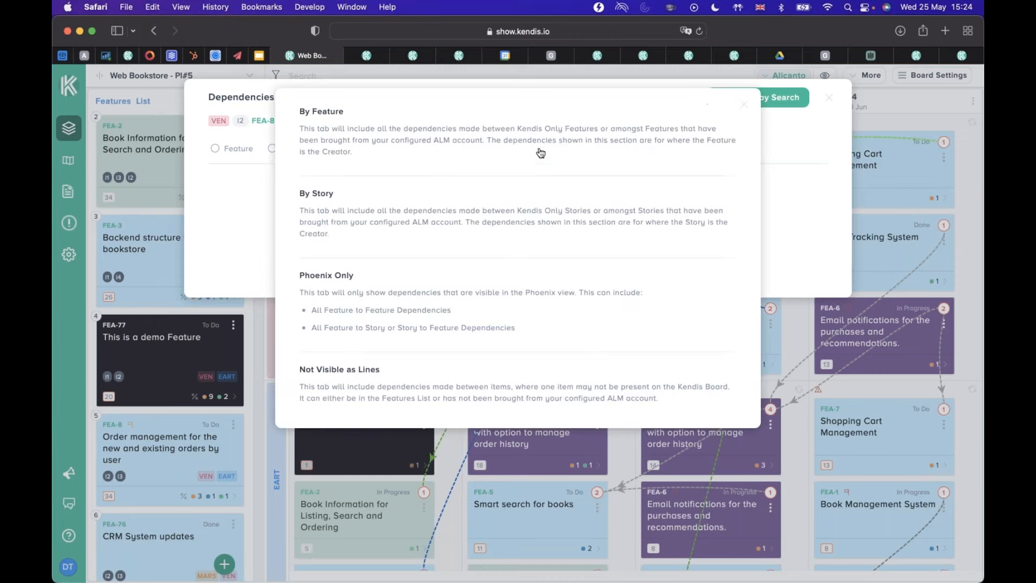
left_click(235, 221)
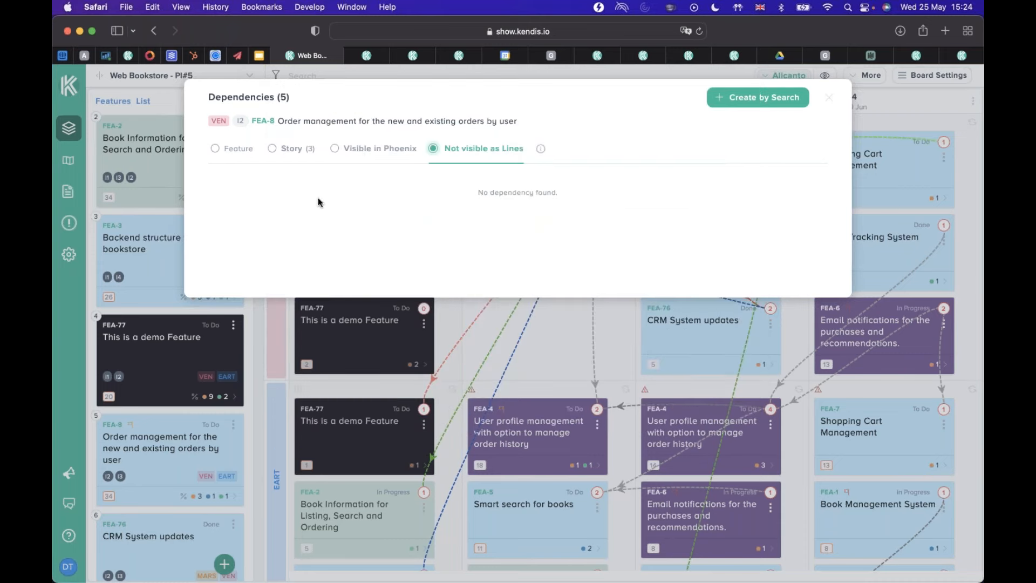
left_click(361, 150)
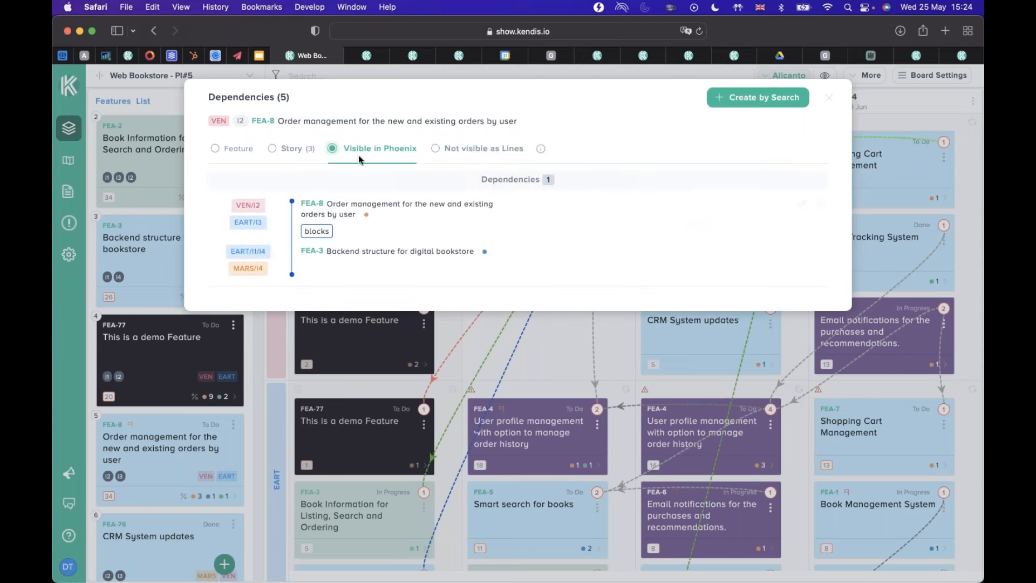
left_click(831, 101)
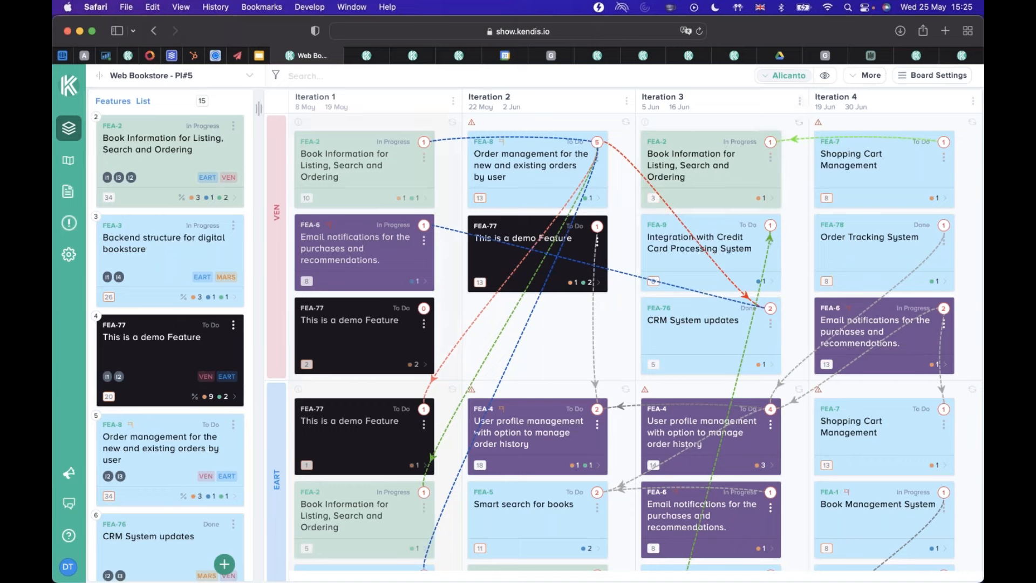
Switch the board view from Alicanto to Phoenix.
left_click(760, 79)
left_click(692, 123)
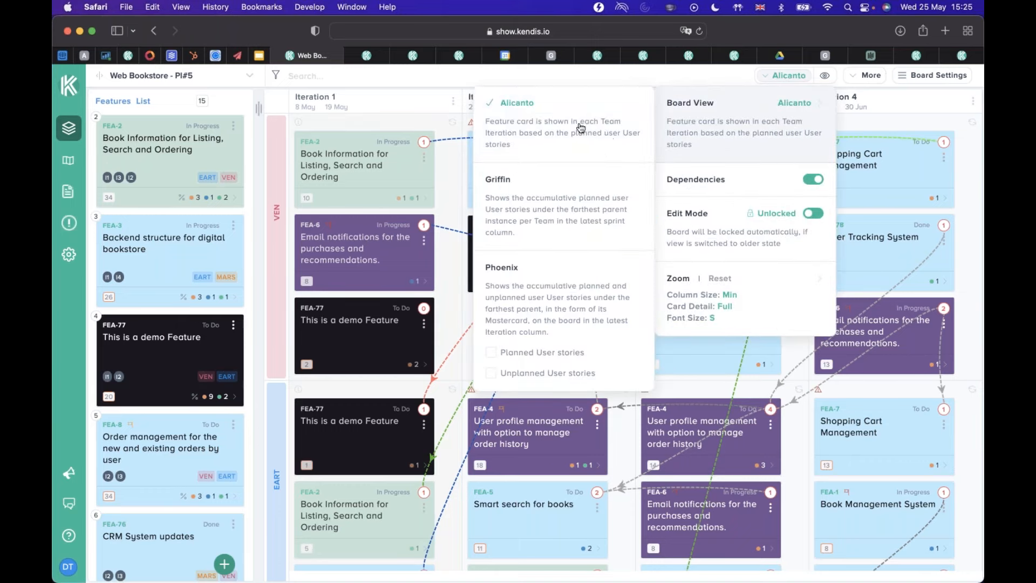
left_click(528, 311)
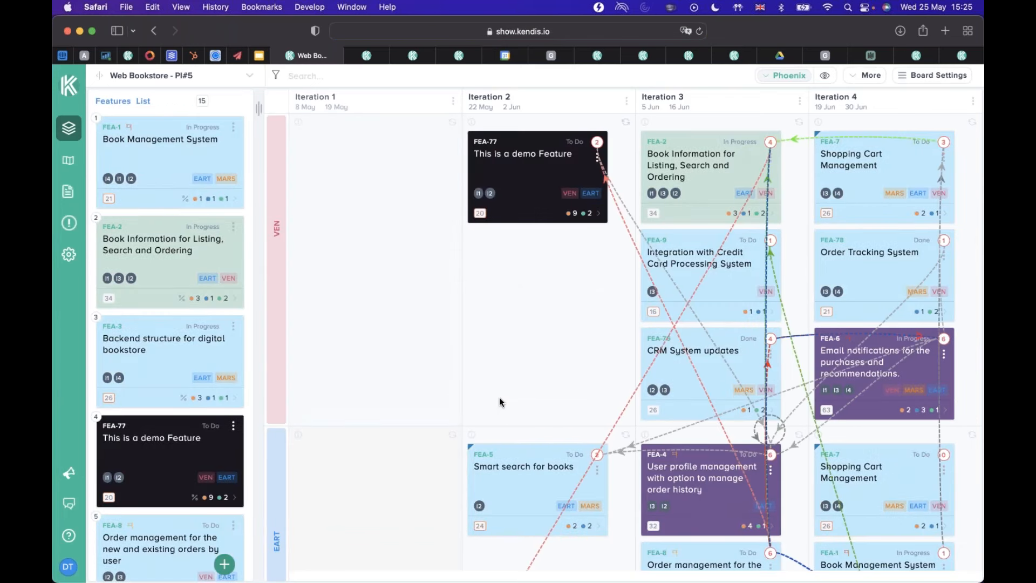
Examine the feature cards and dependency lines across the teams and iterations in the Phoenix view.
scroll(625, 345, "down", 10)
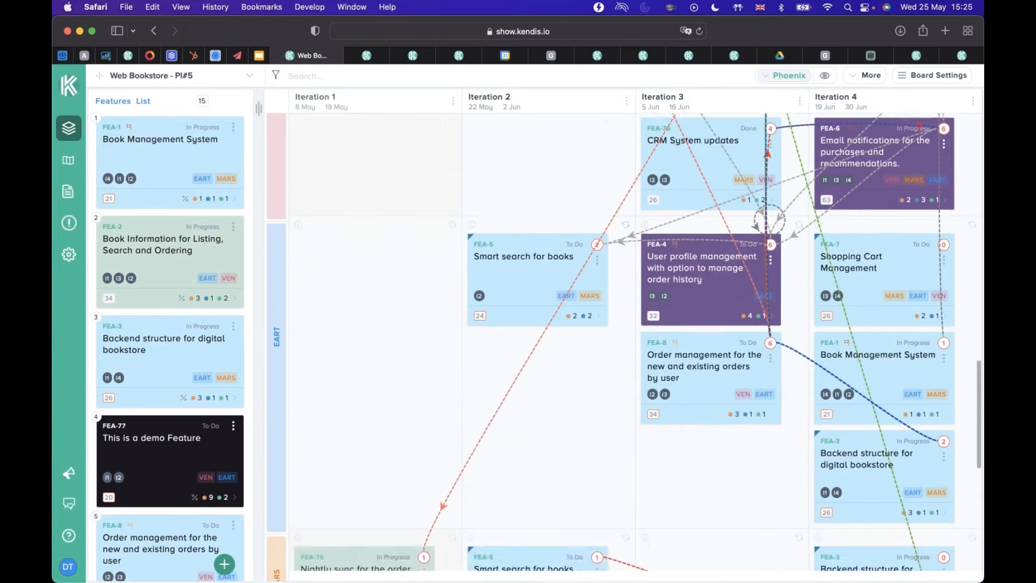
scroll(625, 345, "up", 10)
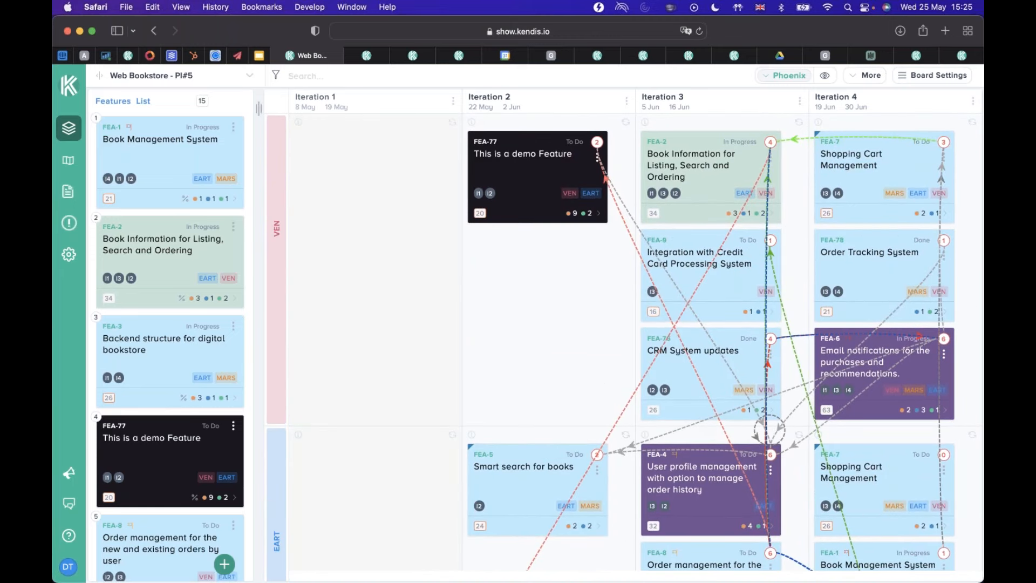
left_click(975, 161)
left_click(794, 81)
left_click(347, 240)
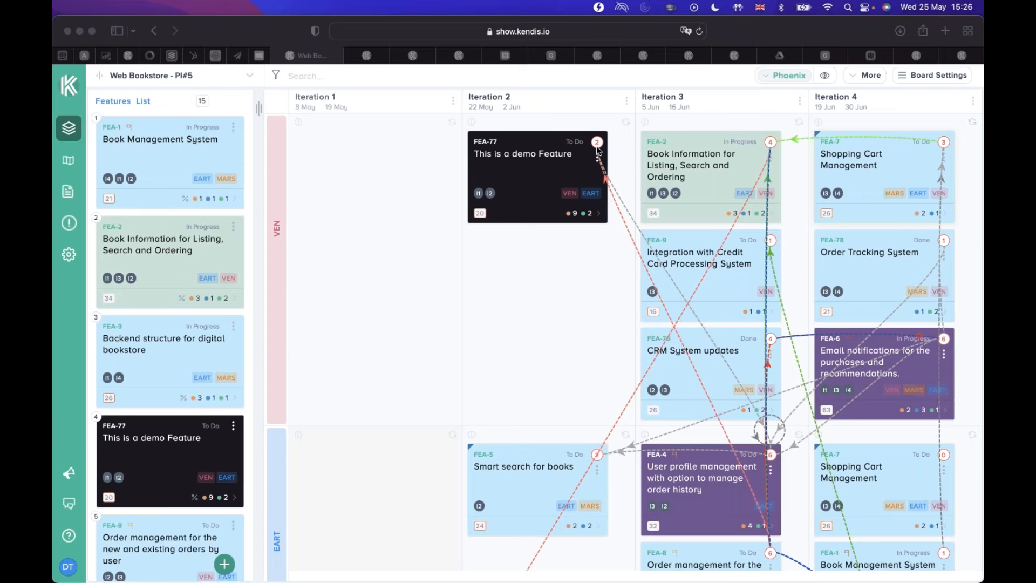
scroll(542, 300, "down", 1)
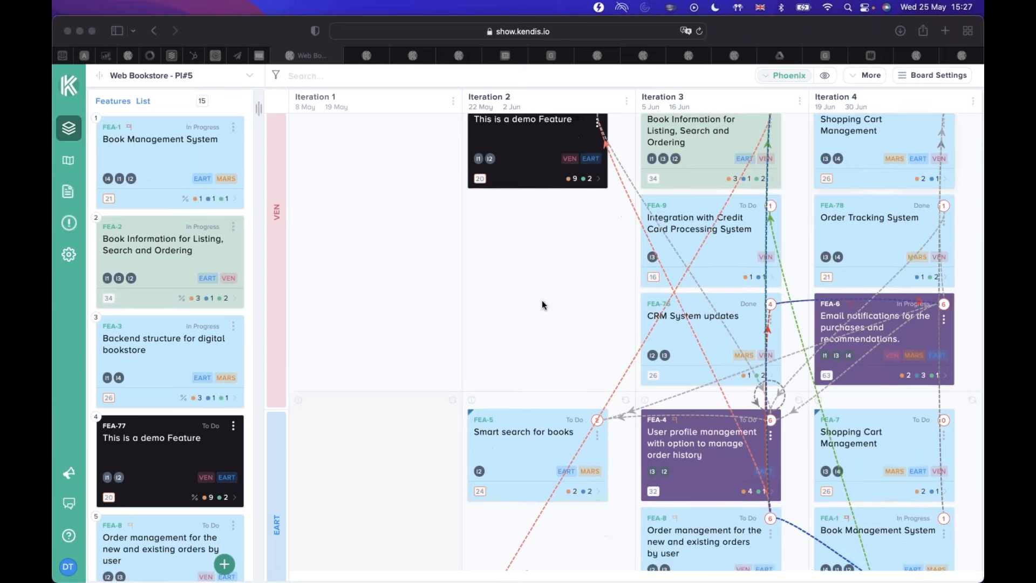
scroll(542, 300, "down", 5)
scroll(541, 300, "up", 5)
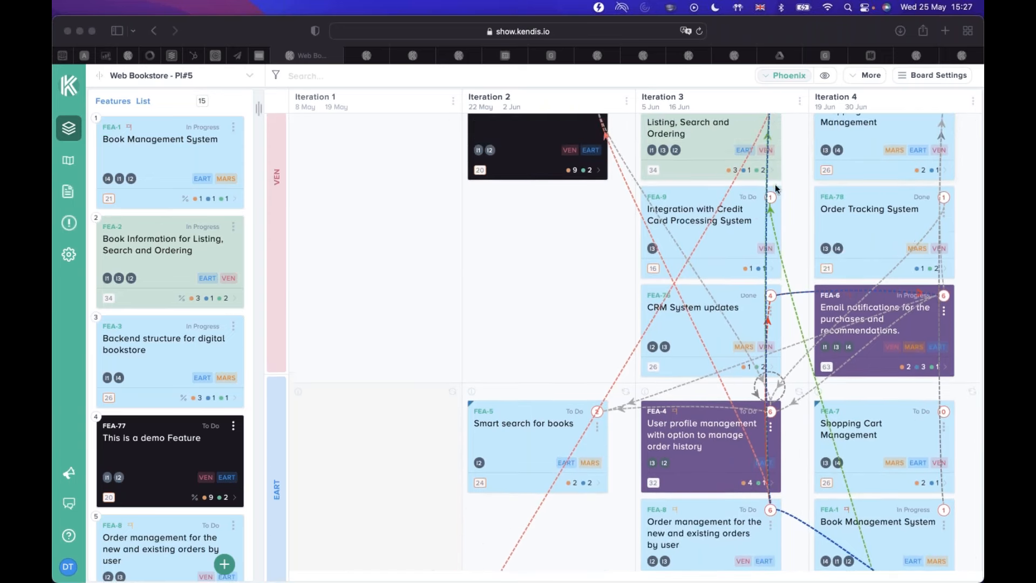
scroll(775, 187, "up", 1)
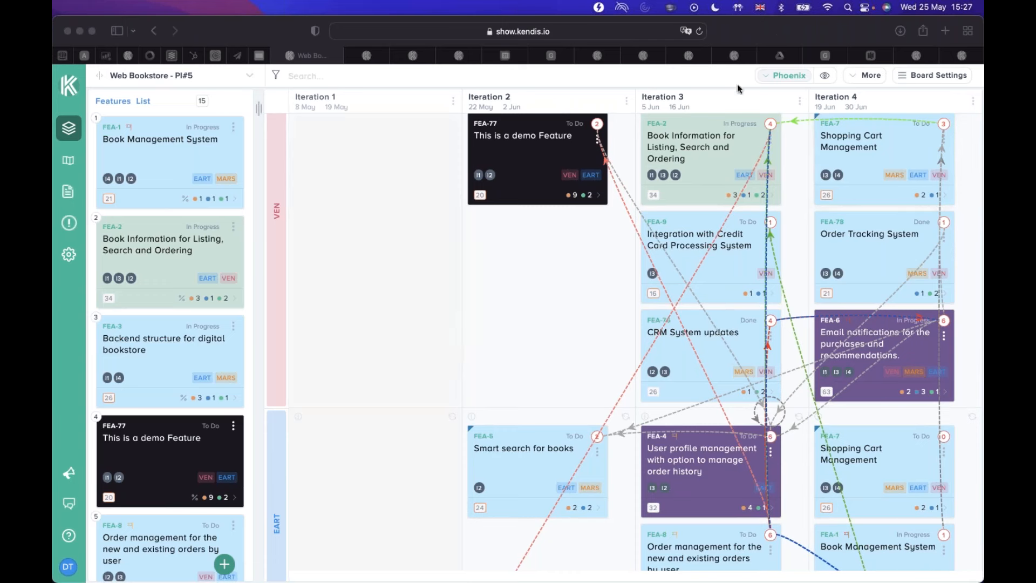
Collapse the Features List and turn the dependency lines off and back on in the Phoenix view.
left_click(793, 77)
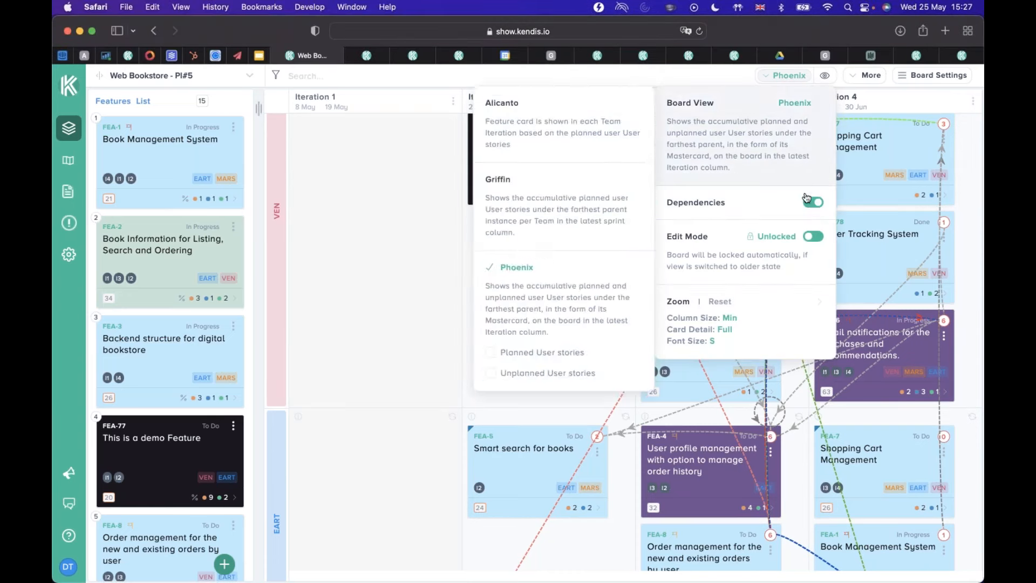
left_click(814, 202)
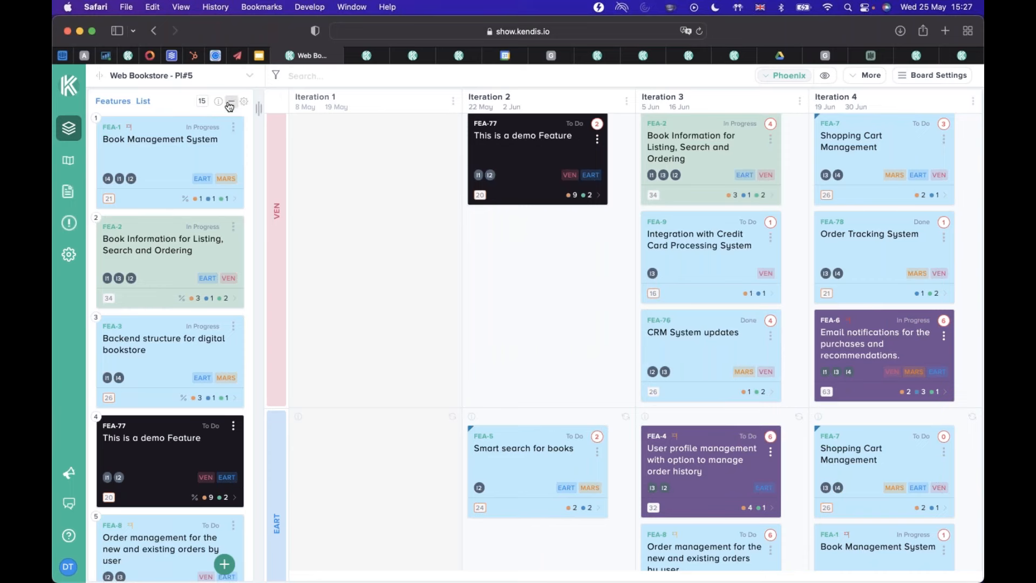
left_click(227, 104)
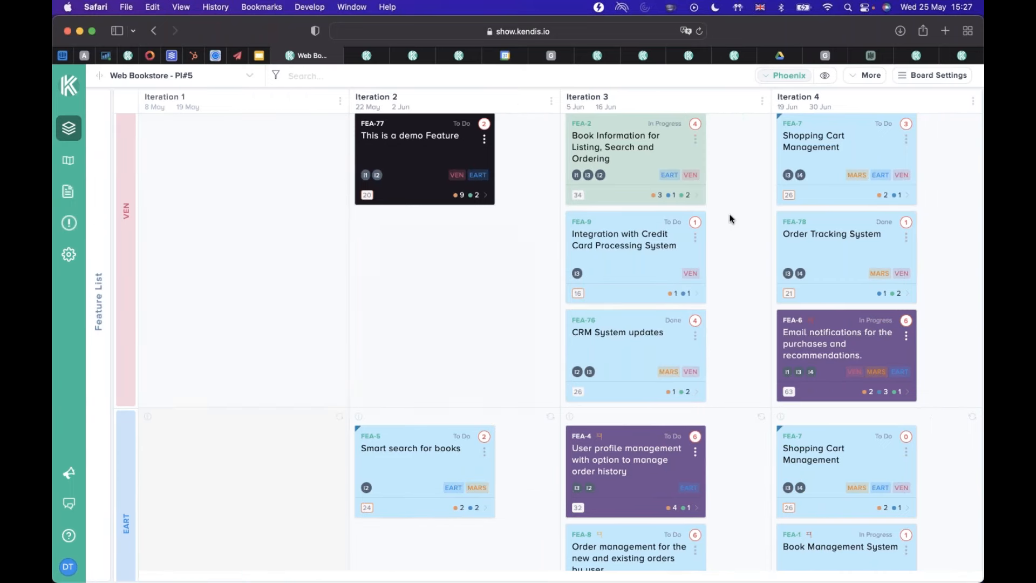
scroll(731, 218, "down", 1)
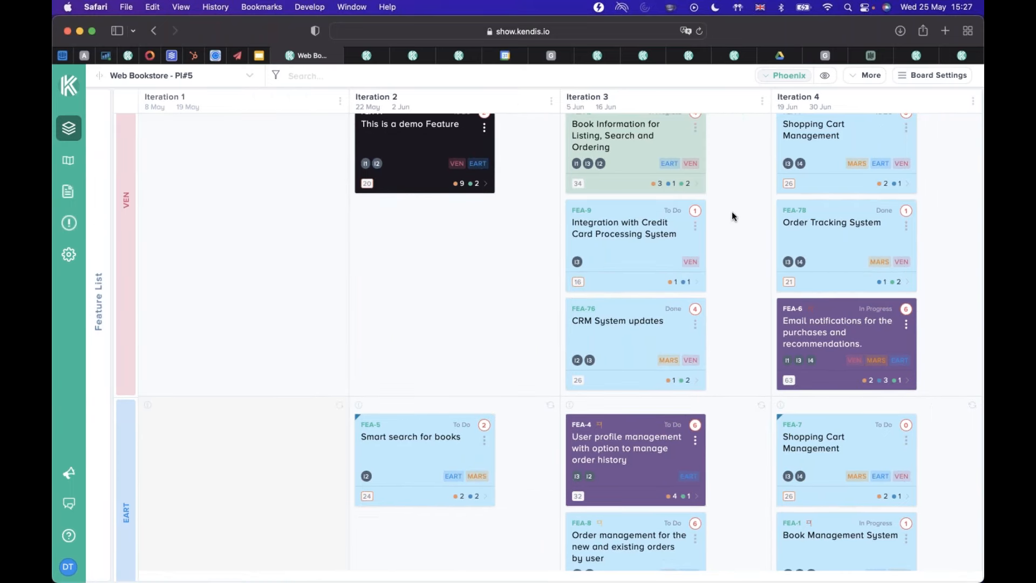
key("super+minus")
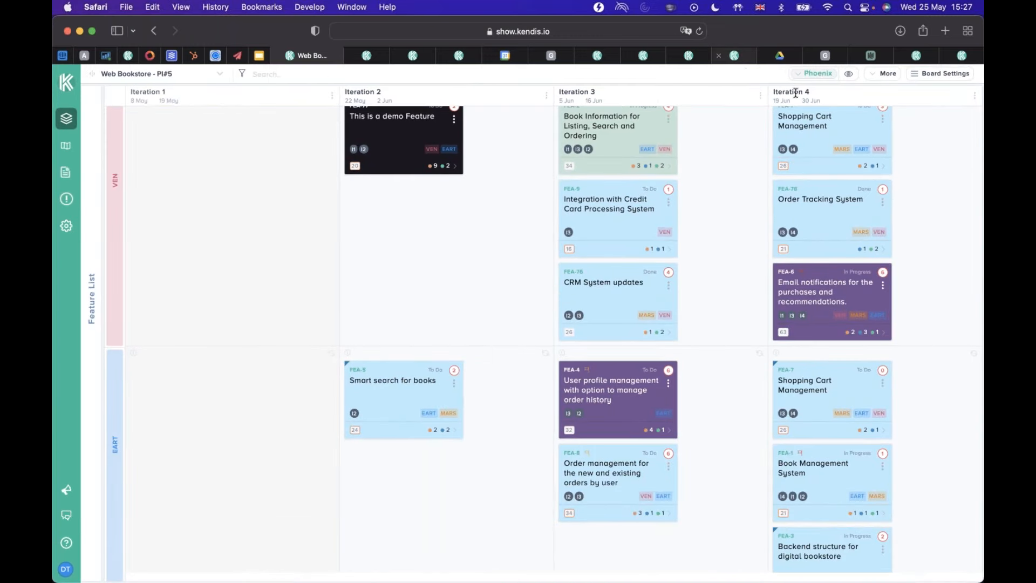
left_click(817, 74)
left_click(838, 181)
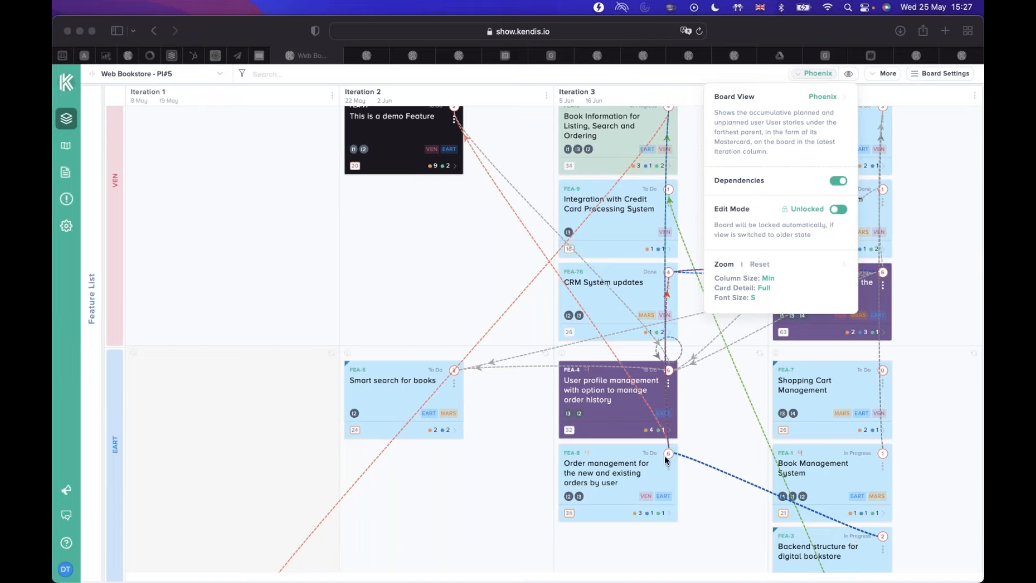
Open team EART's Iteration 3 feature FEA-8 in Jira and dismiss the "Install an app on May 31st" notice.
left_click(575, 453)
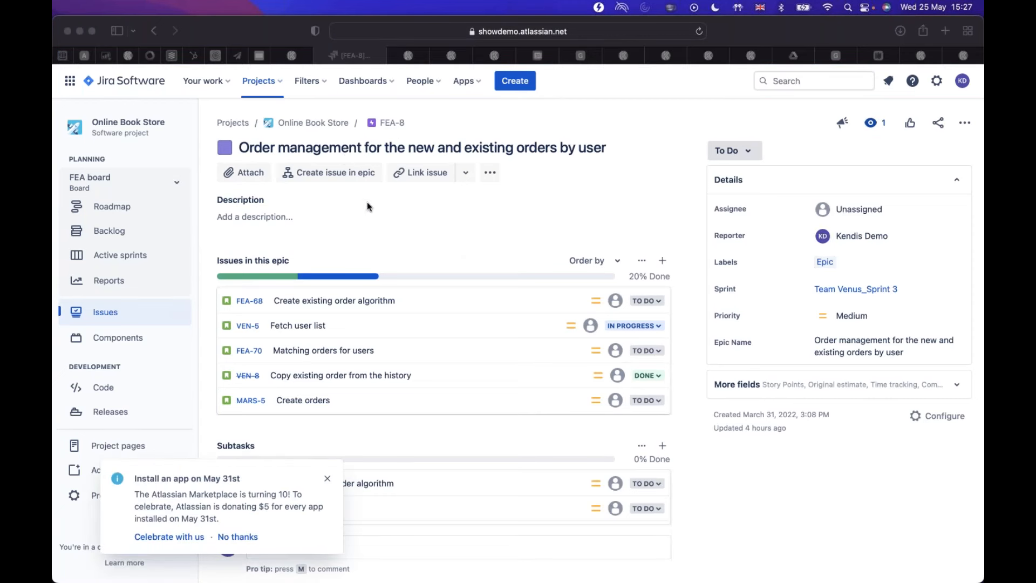
right_click(326, 481)
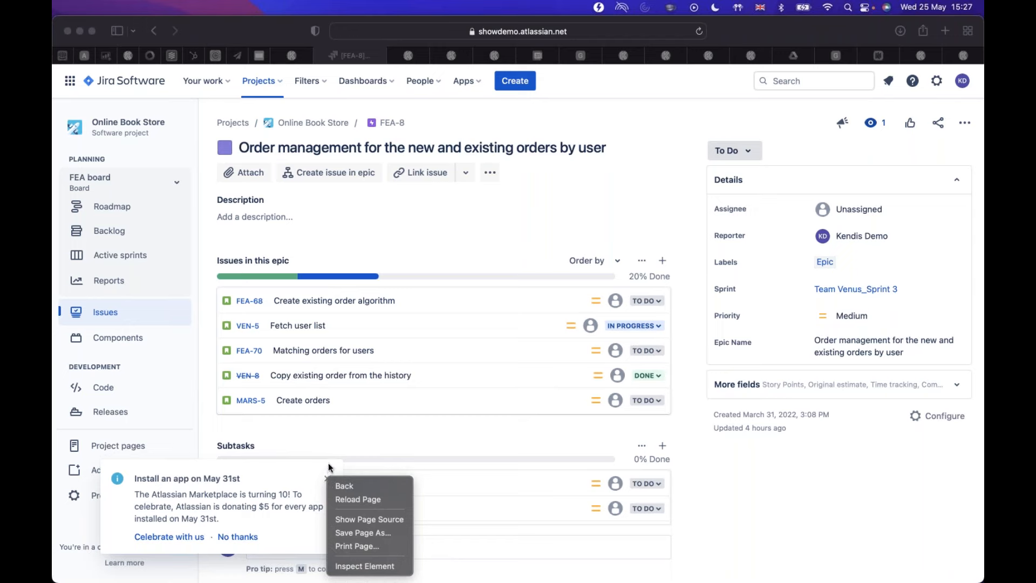
left_click(324, 482)
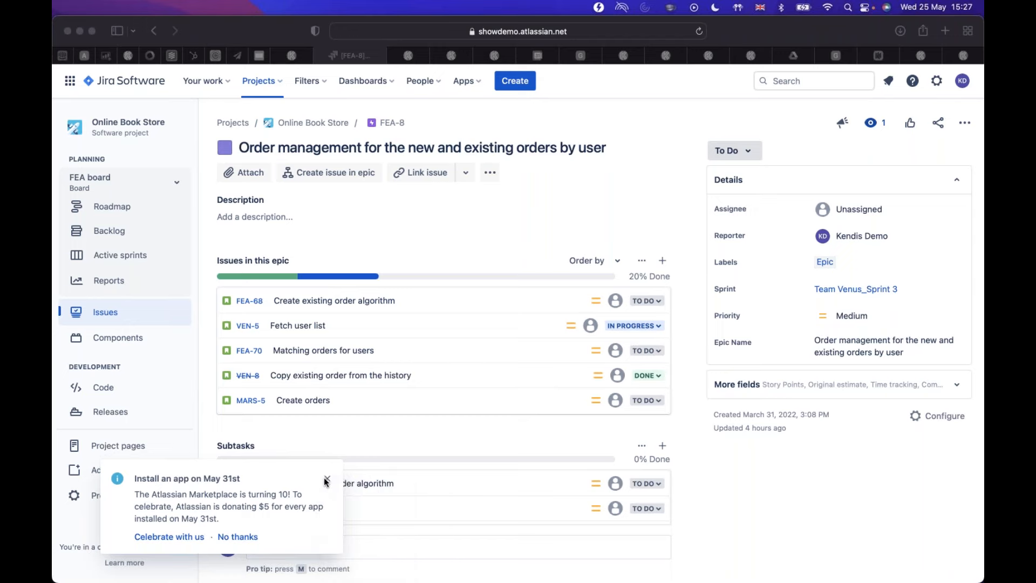
left_click(327, 482)
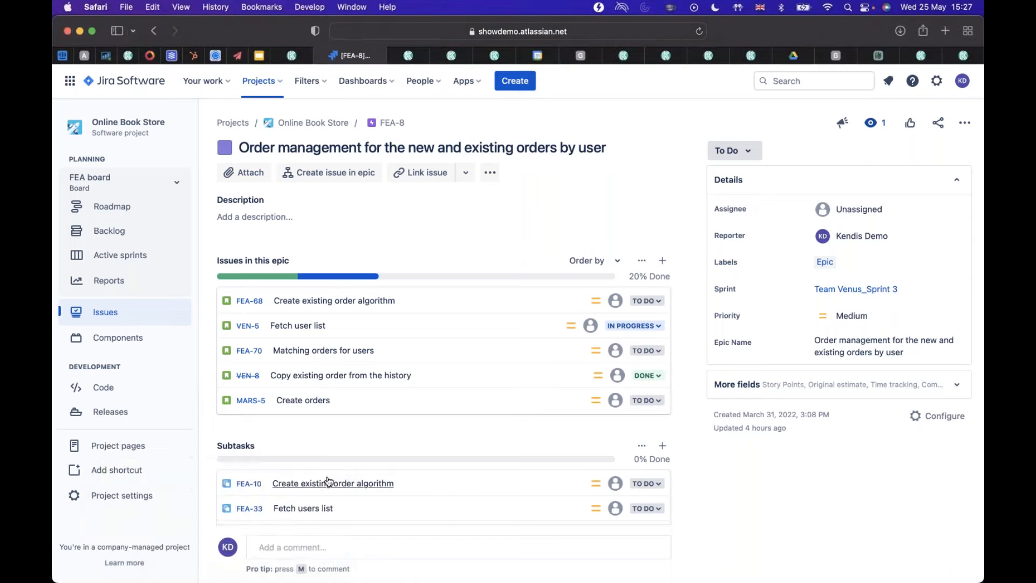
Return to the Web Bookstore - PI#5 board in Kendis and switch the board view to Alicanto.
mouse_move(295, 57)
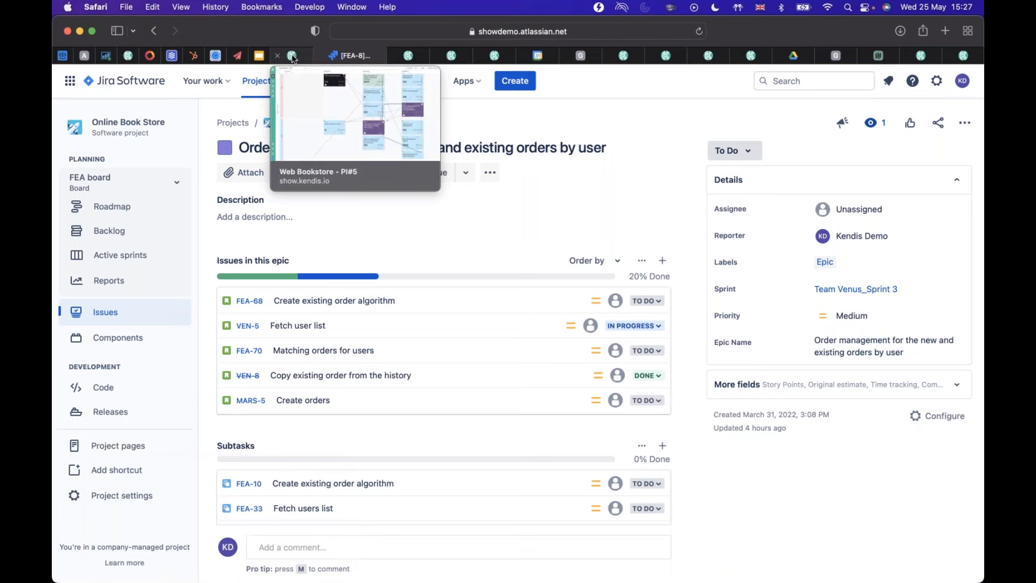
left_click(292, 57)
left_click_drag(576, 392, 631, 378)
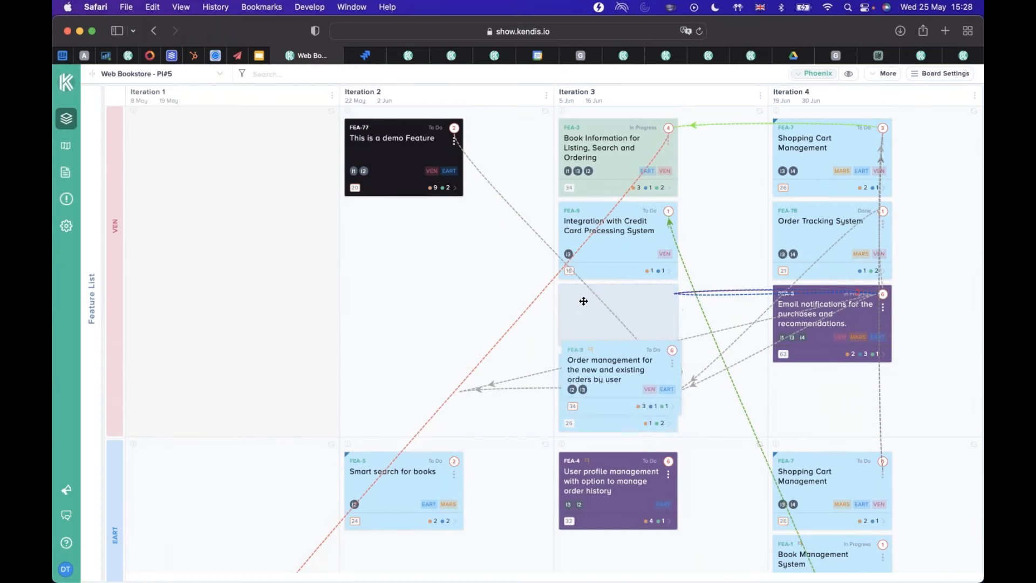
left_click(846, 75)
mouse_move(737, 109)
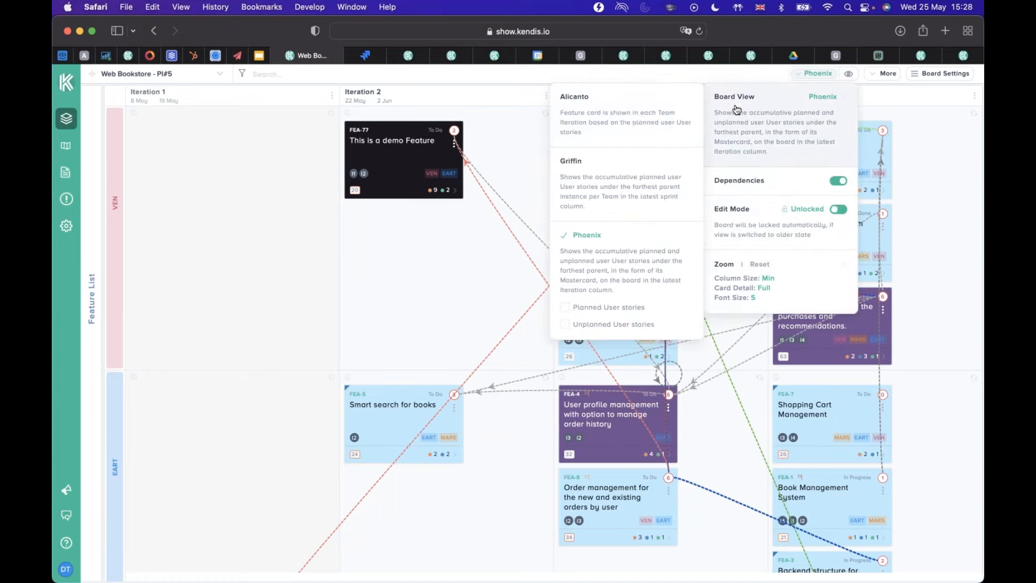
left_click(634, 127)
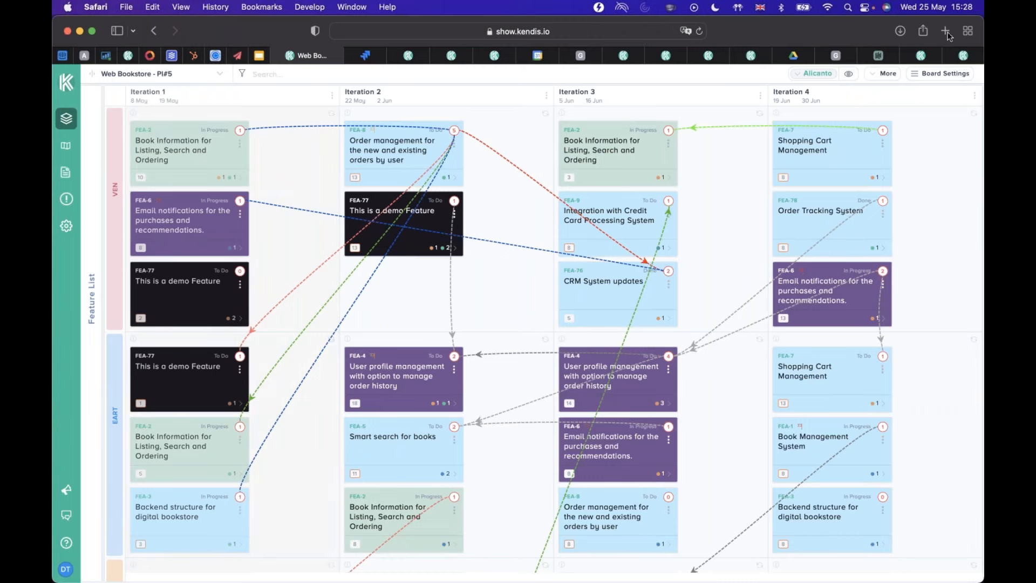
Redraw the dependency lines in the Alicanto view by turning them off and back on, and close the view options.
left_click(849, 75)
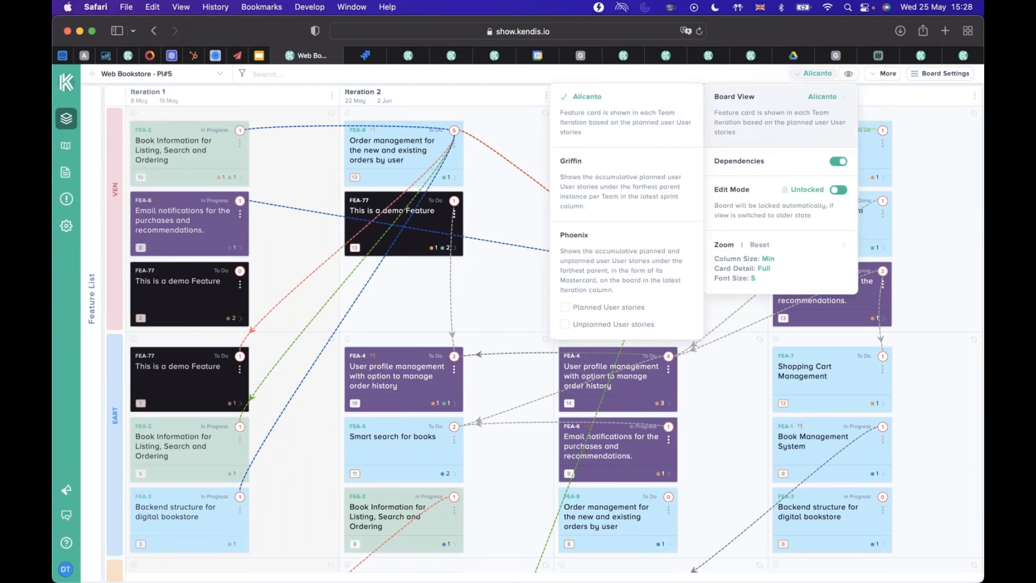
double_click(837, 164)
left_click(312, 181)
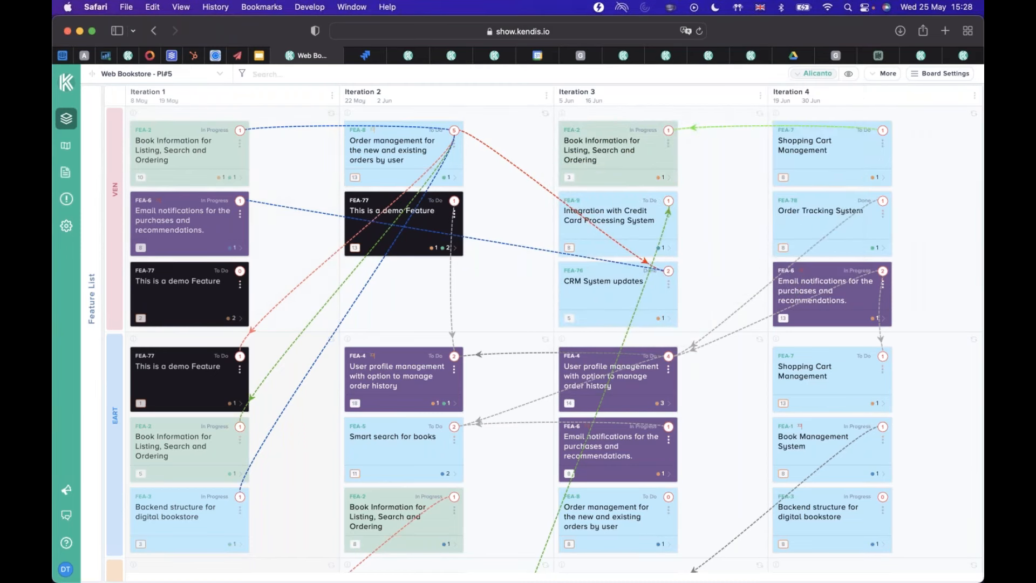
Expand the Features List and view the details of FEA-8, down to its feature dependencies.
left_click(91, 107)
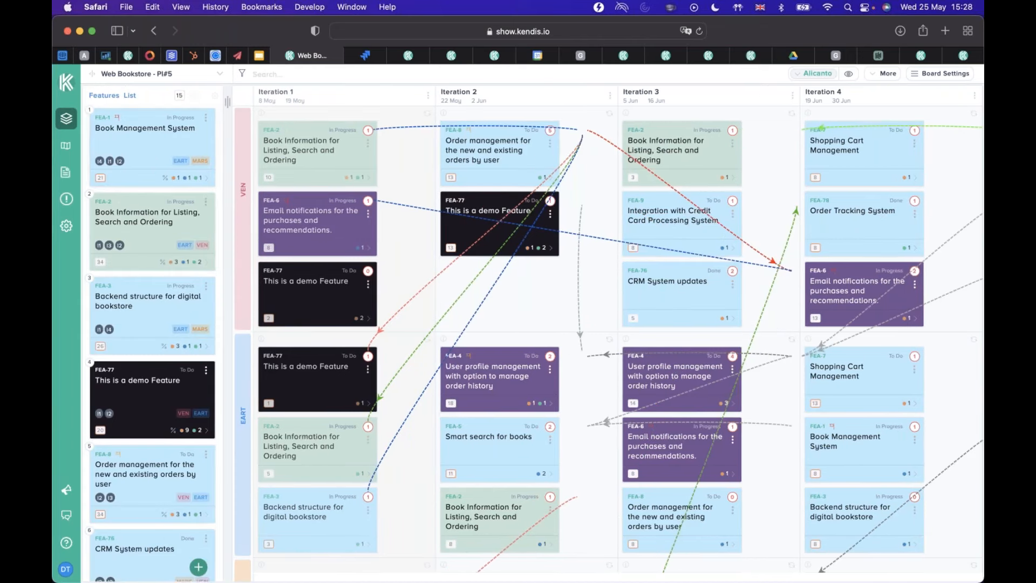
left_click(207, 460)
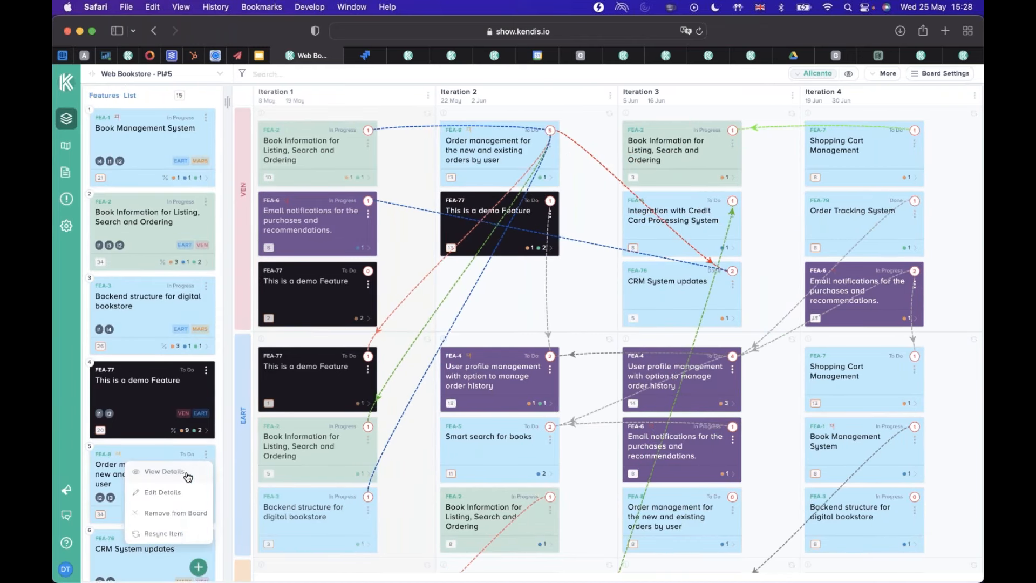
left_click(180, 472)
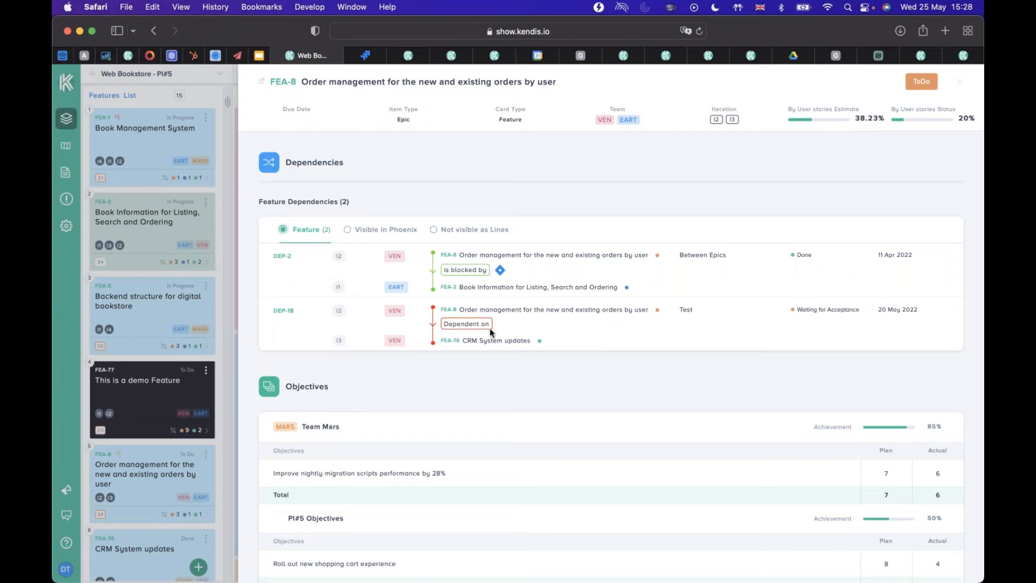
Review FEA-8's dependencies that are not visible as lines and those visible in Phoenix, and return to its feature dependencies.
left_click(454, 232)
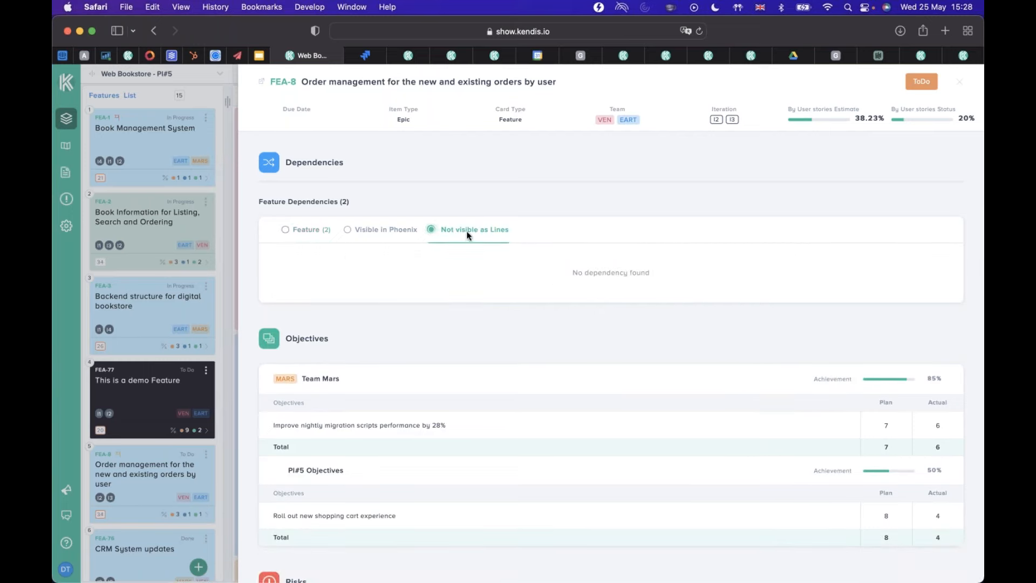
left_click(366, 224)
left_click(281, 225)
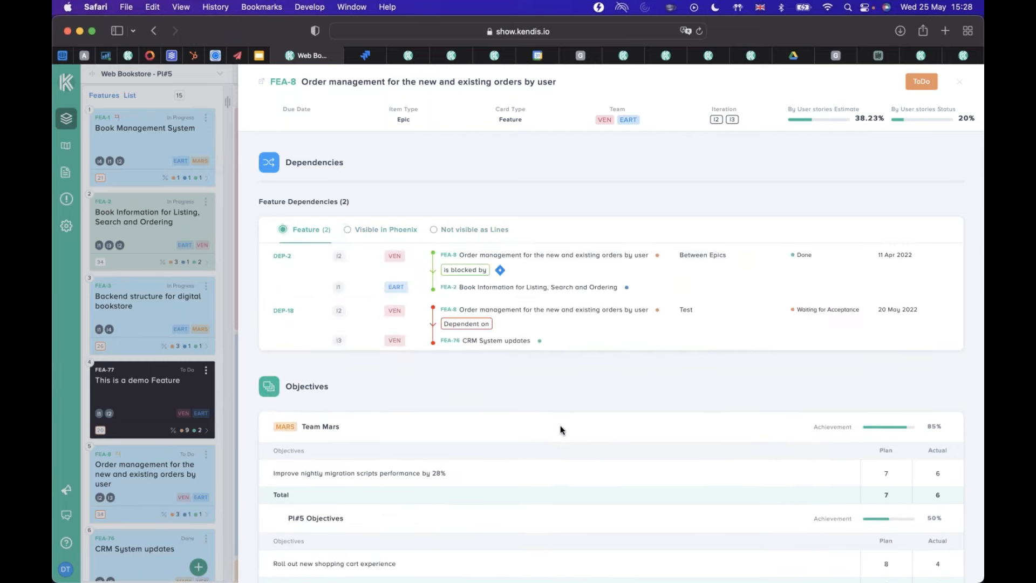
Open the dependencies of story VEN-8 from FEA-8's planned stories.
scroll(560, 418, "down", 10)
scroll(560, 422, "down", 5)
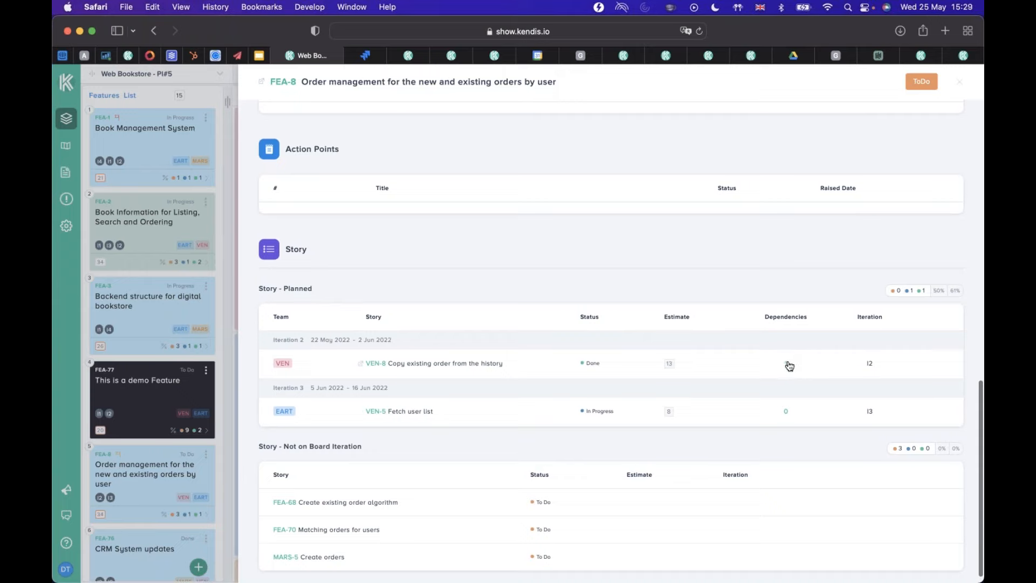
left_click(788, 363)
scroll(652, 334, "up", 4)
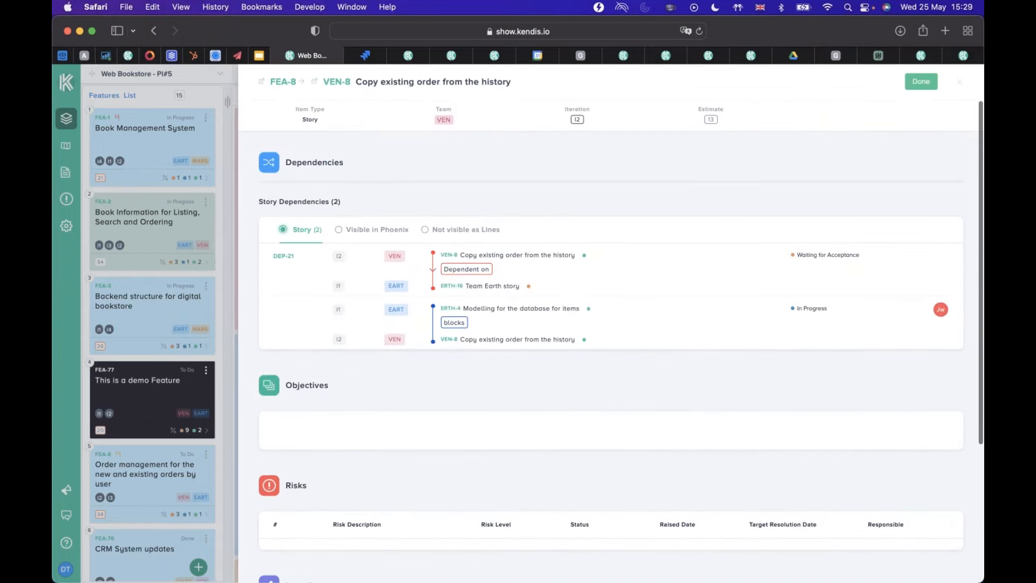
Review VEN-8's dependencies not visible as lines, visible in Phoenix and at story level, and close the details.
left_click(445, 231)
left_click(370, 231)
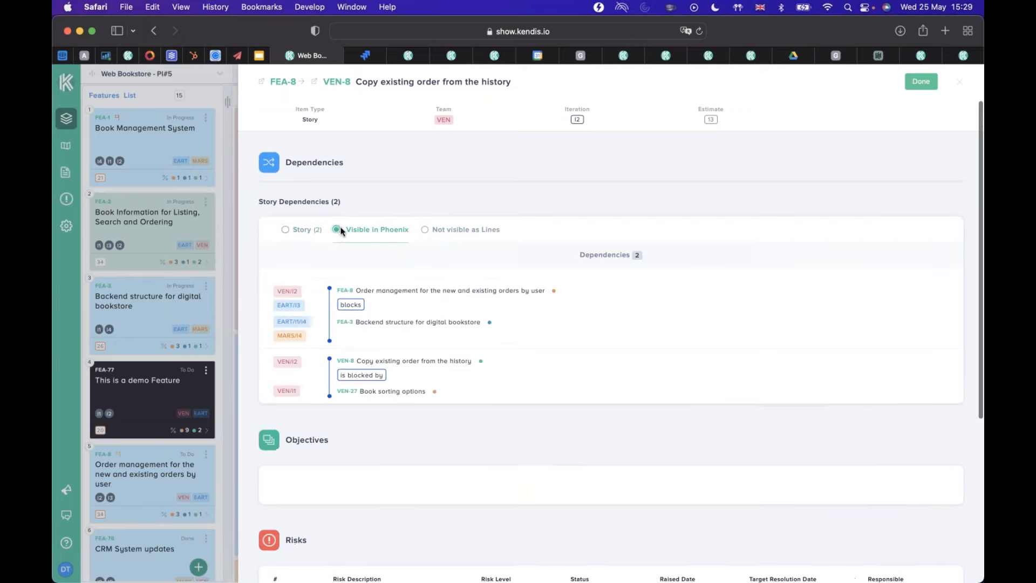
left_click(299, 231)
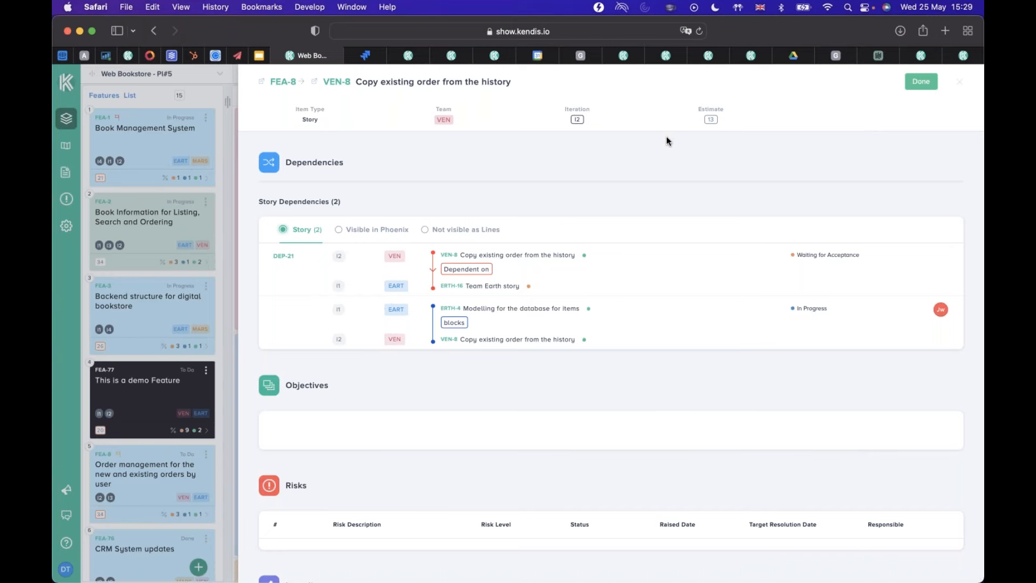
scroll(668, 141, "down", 4)
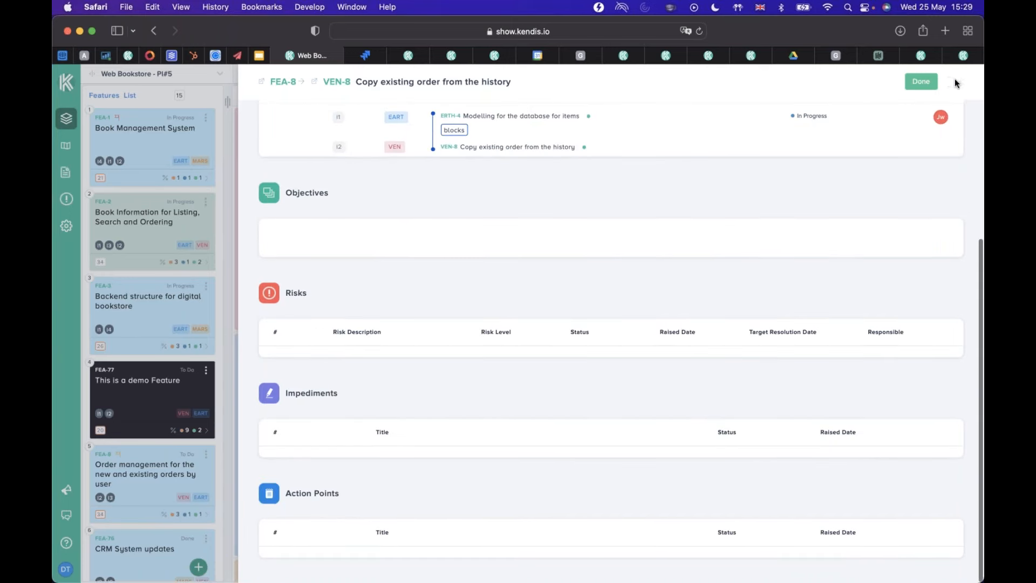
left_click(958, 81)
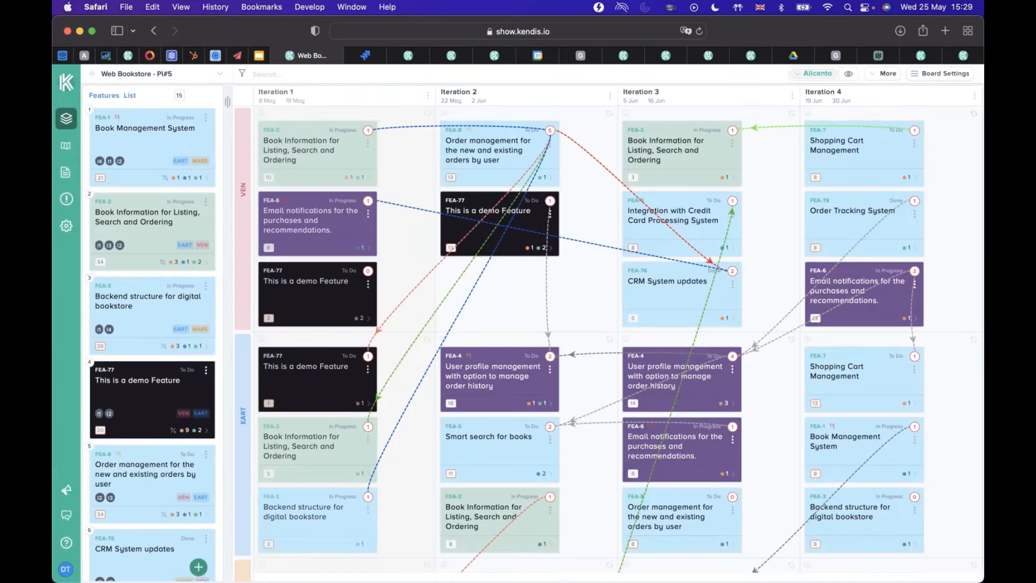
View the details of FEA-77 from the Features List, down to its feature dependencies, and close them.
left_click(207, 371)
left_click(167, 388)
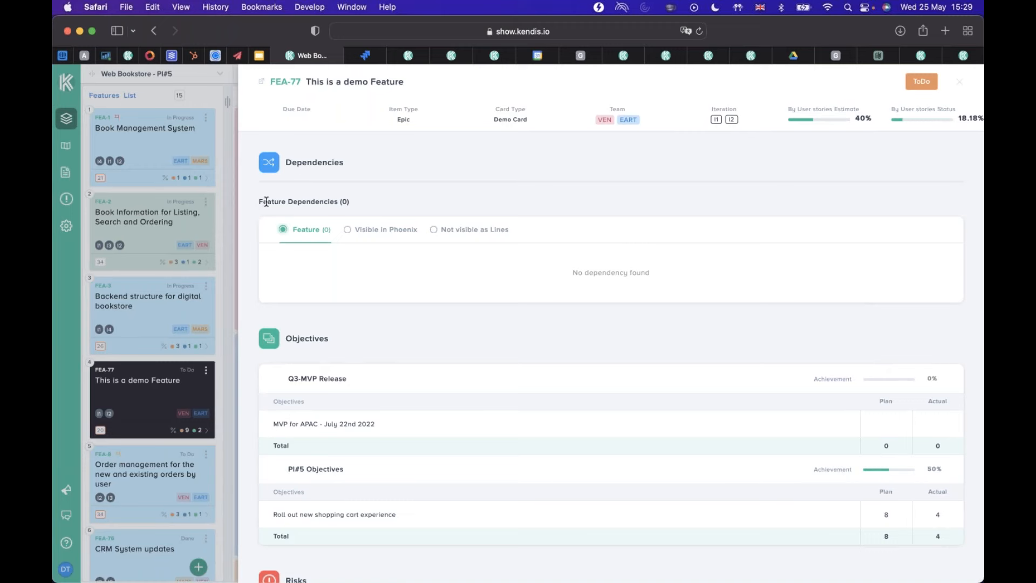
left_click(221, 216)
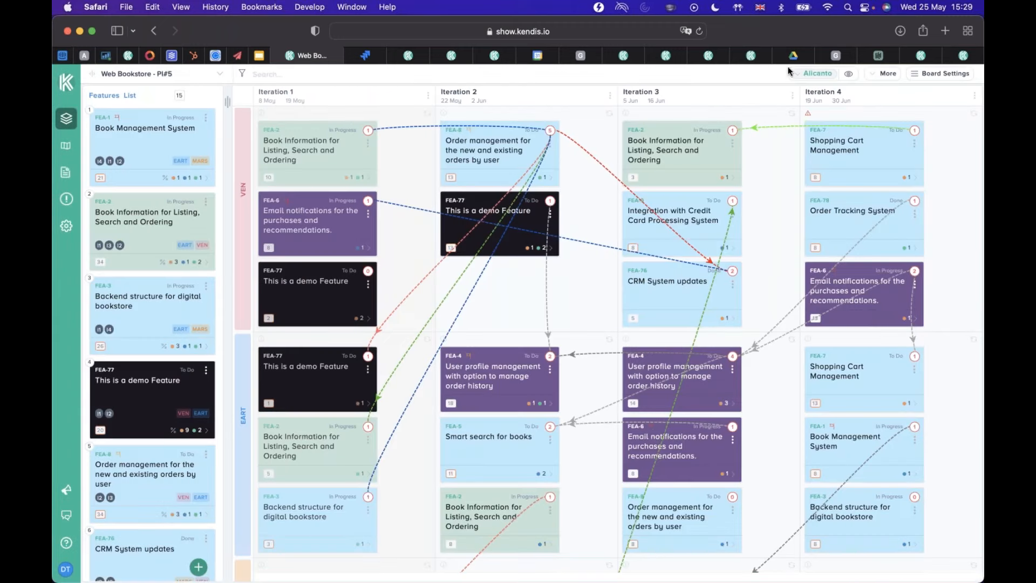
View the board's Dependency Tracking list, enlarge the page, and return to the board.
left_click(884, 74)
left_click(700, 135)
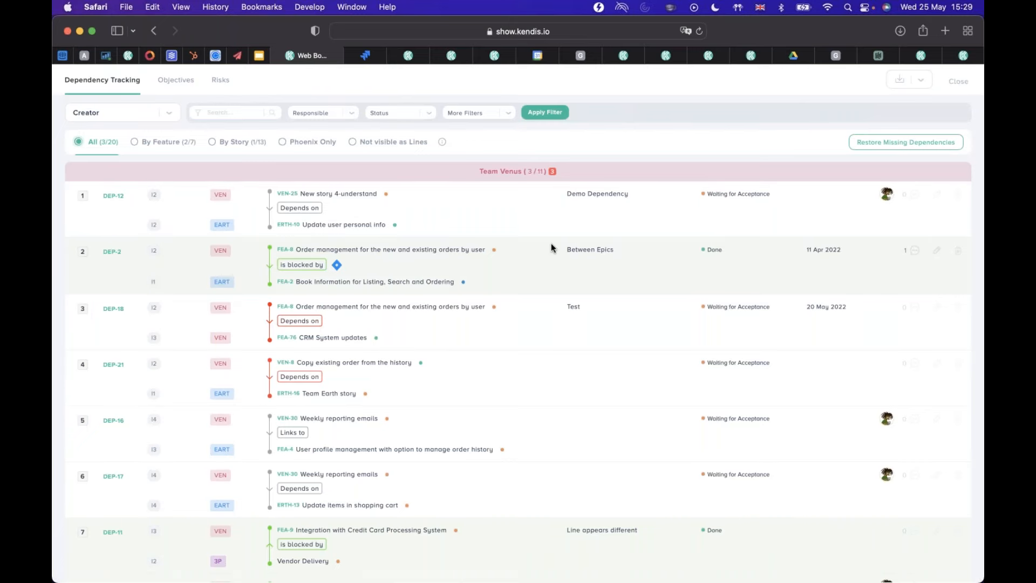
key("super+plus")
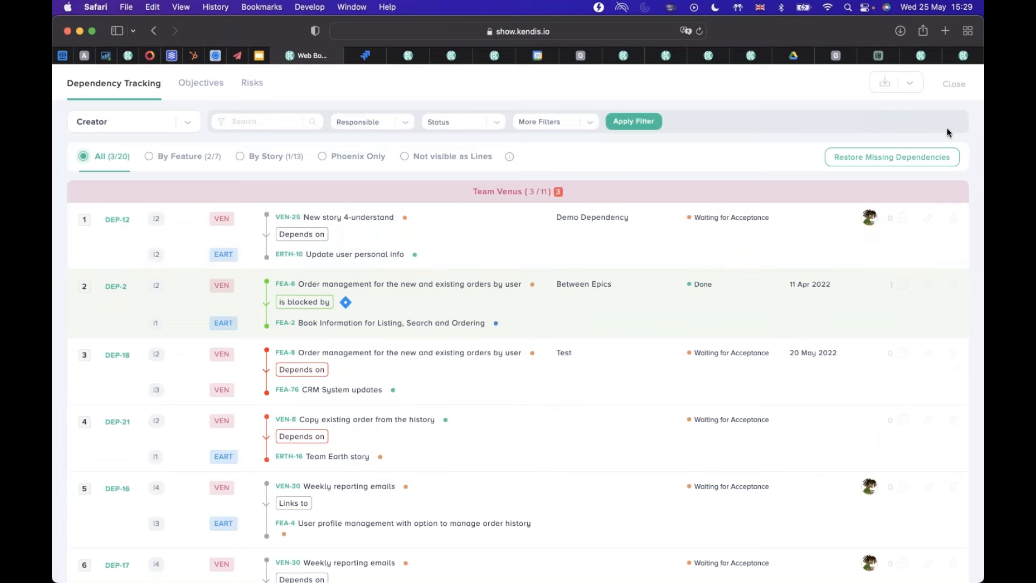
left_click(864, 63)
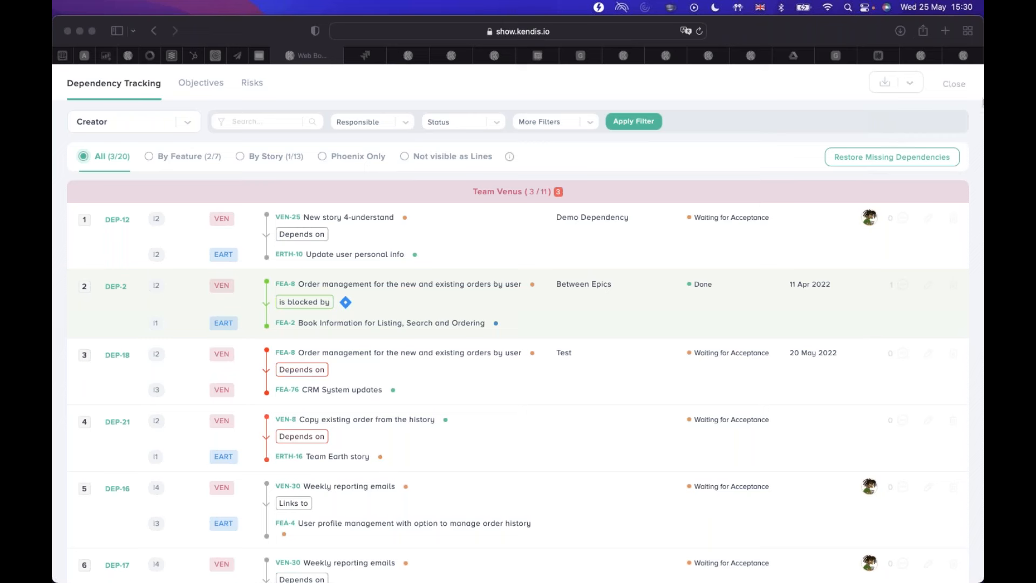
left_click(954, 85)
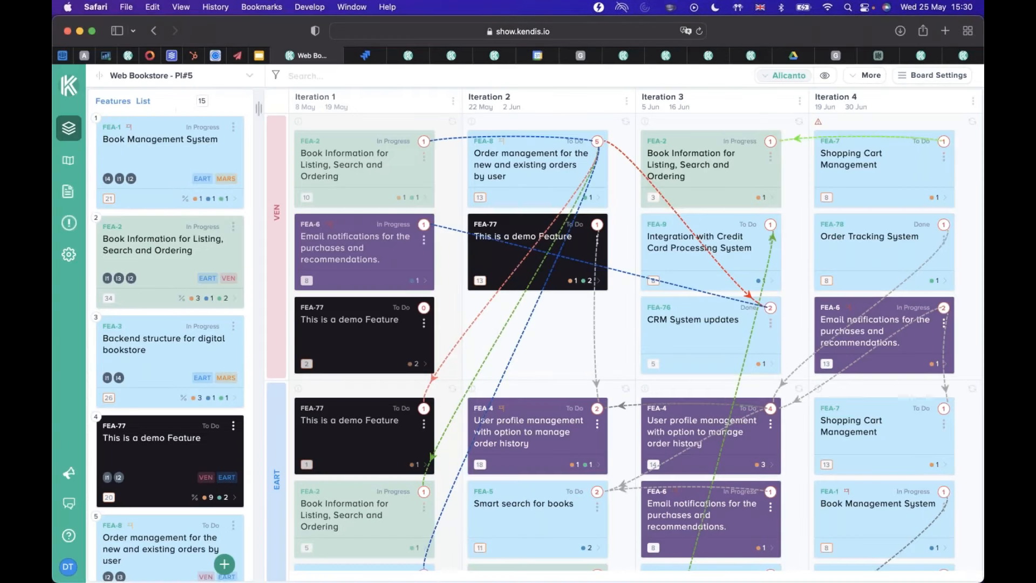
Draw a dependency between the Iteration 1 FEA-77 cards from team VEN to team EART, and cancel it.
key("super+Tab")
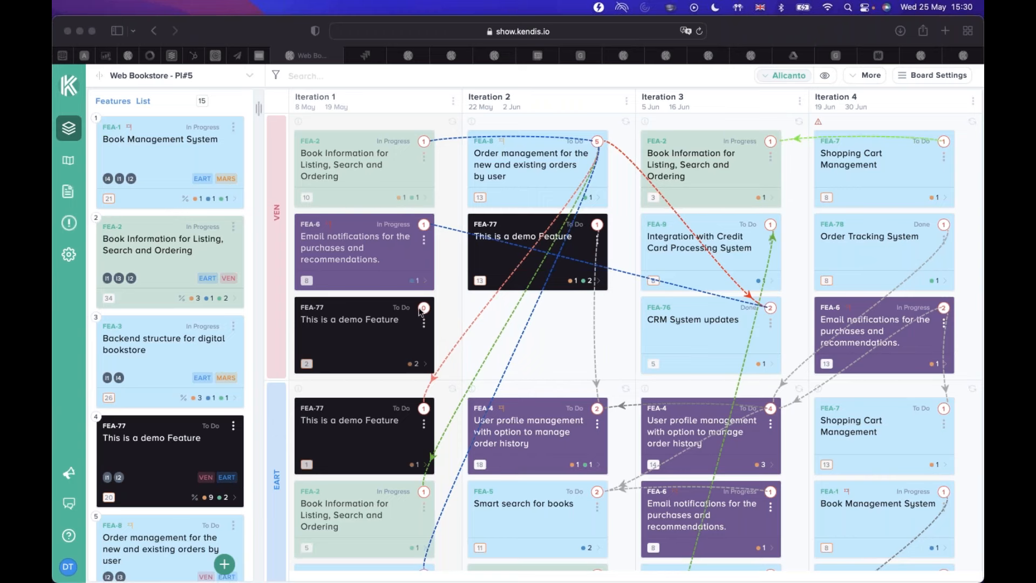
left_click_drag(422, 309, 426, 411)
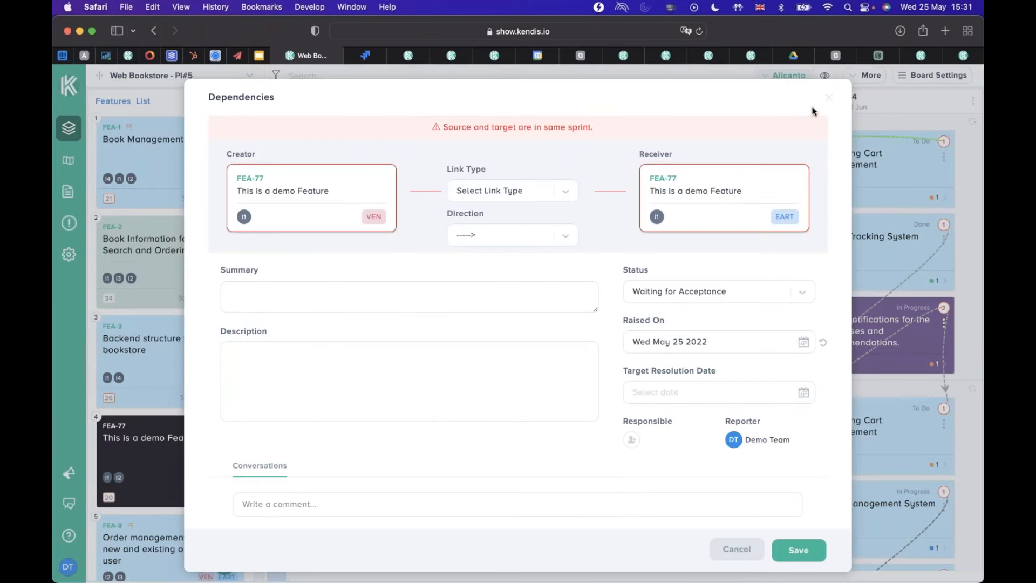
left_click(749, 548)
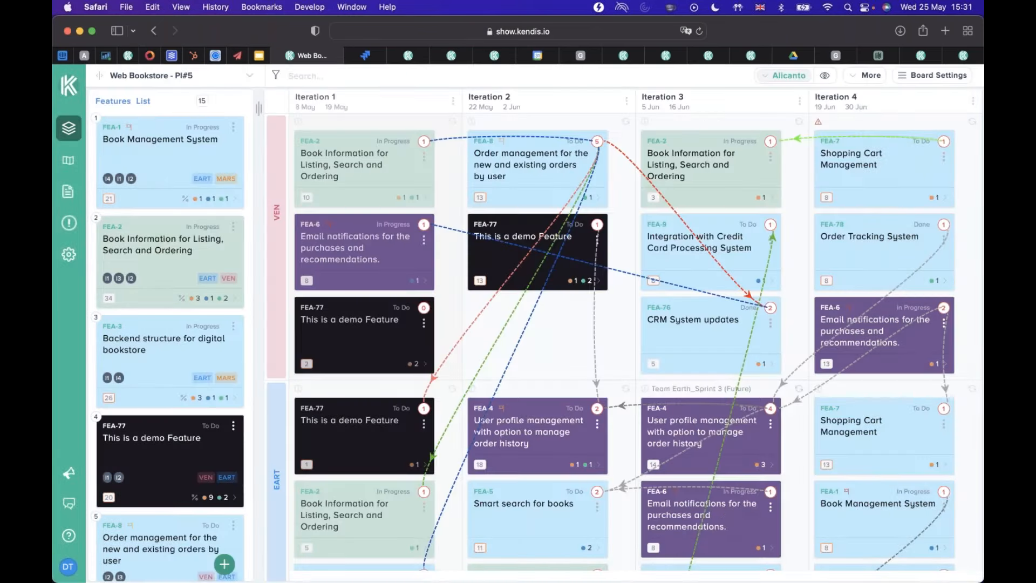
Reopen the board's Dependency Tracking list and add the By Color Type filter to it.
left_click(870, 79)
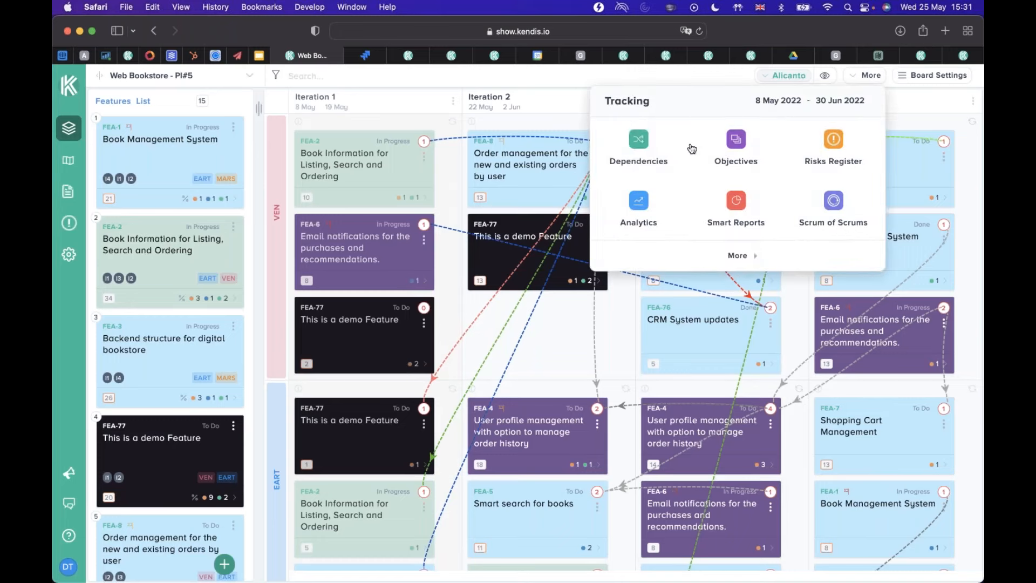
left_click(640, 147)
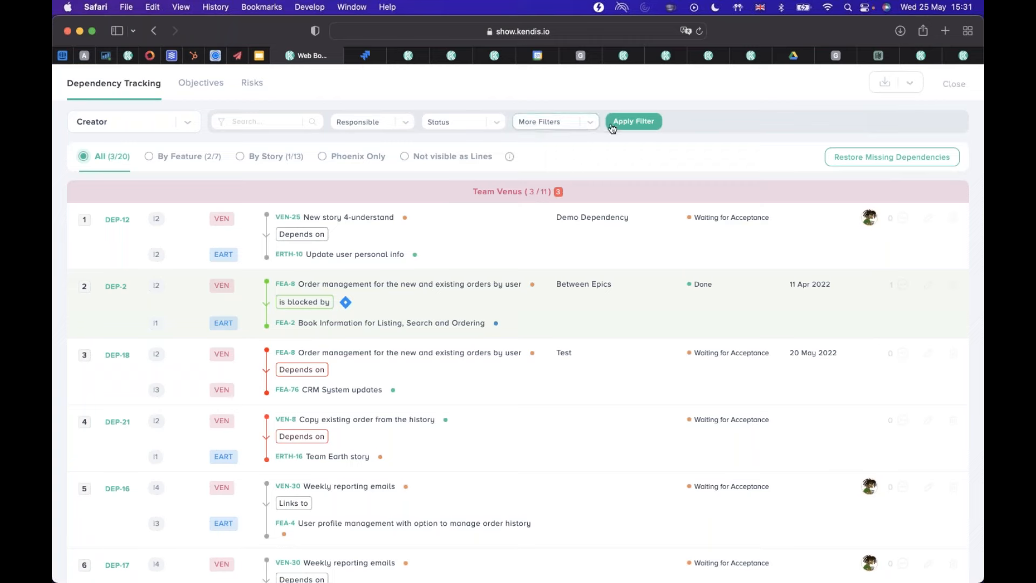
left_click(589, 129)
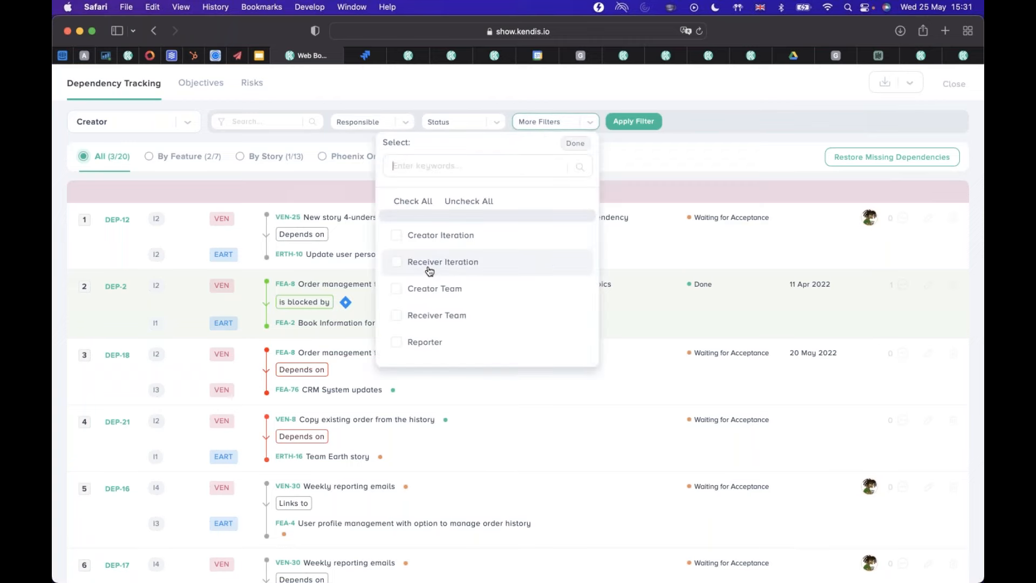
scroll(431, 286, "down", 5)
scroll(431, 318, "down", 2)
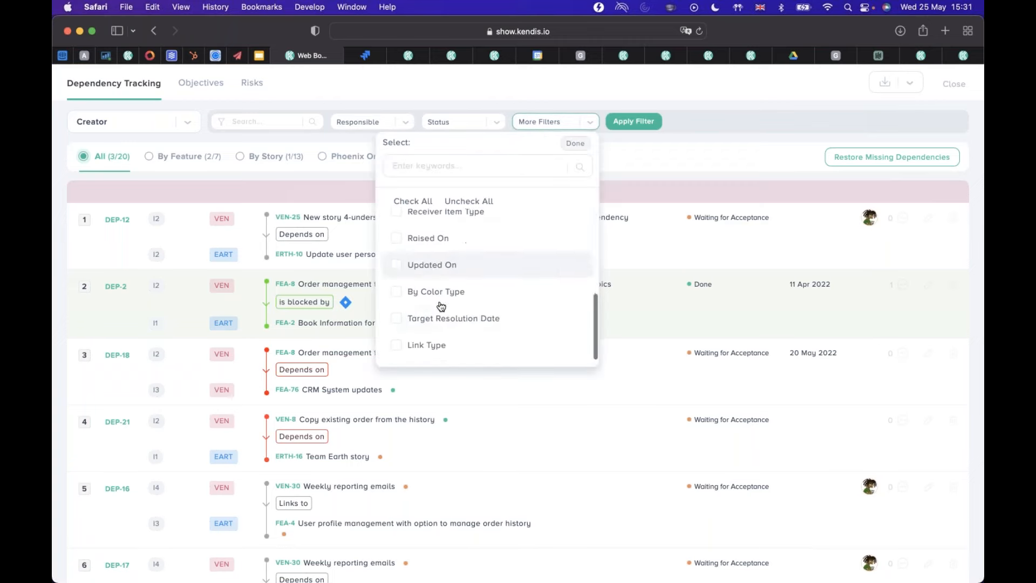
left_click(446, 294)
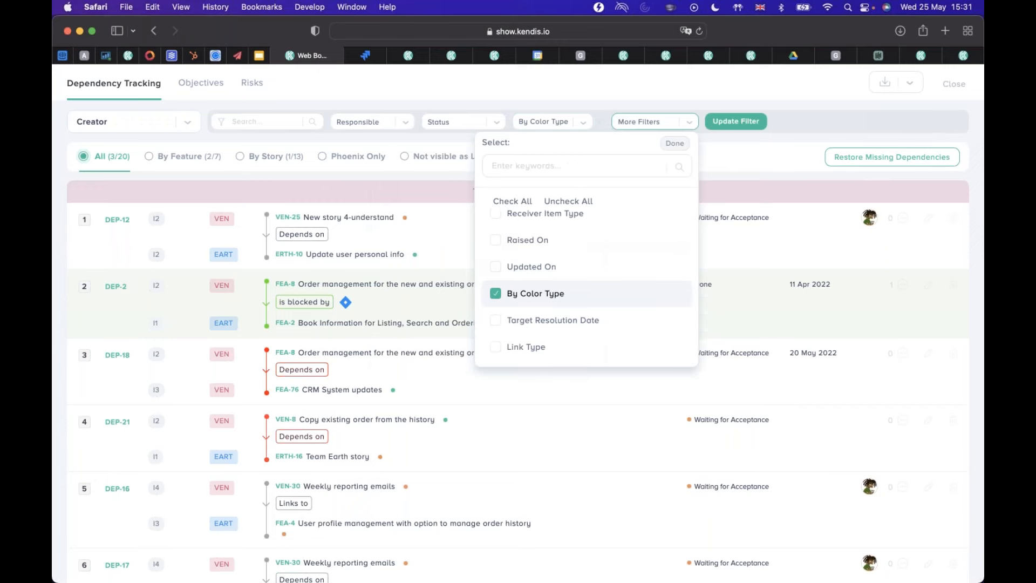
Select yellow in the By Color Type filter, clear it again and close the color choices.
left_click(584, 124)
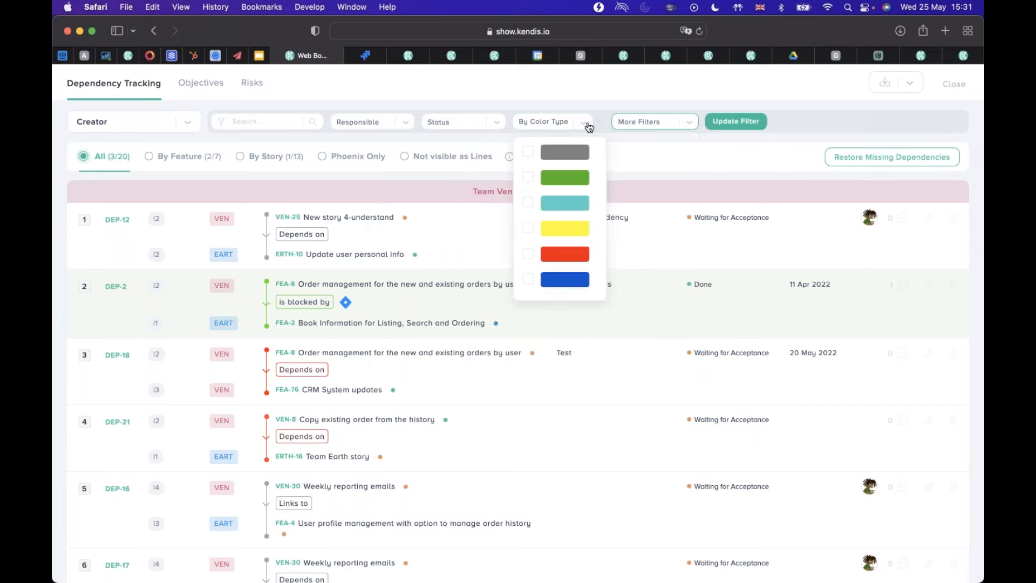
left_click(530, 229)
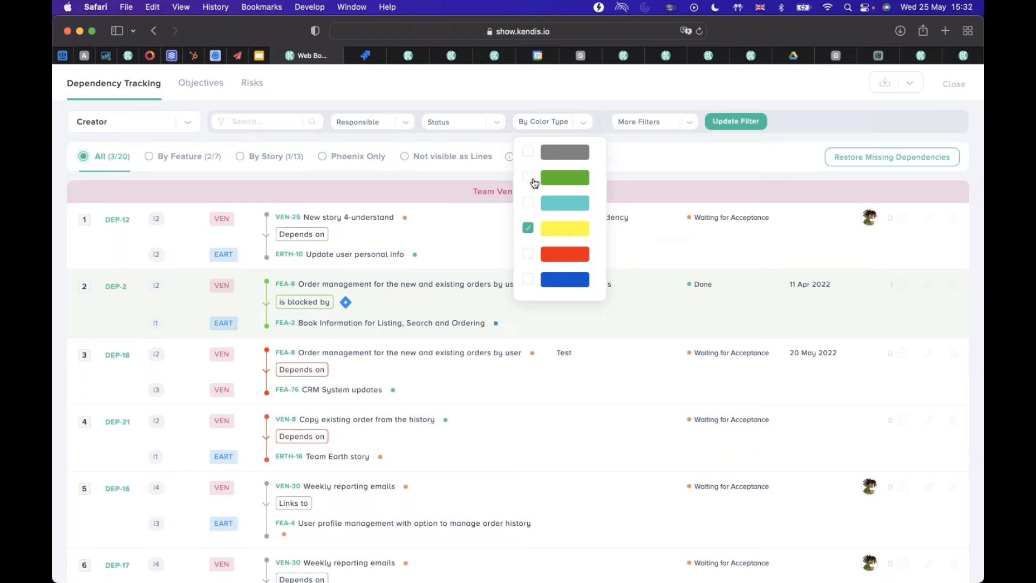
left_click(528, 228)
left_click(586, 129)
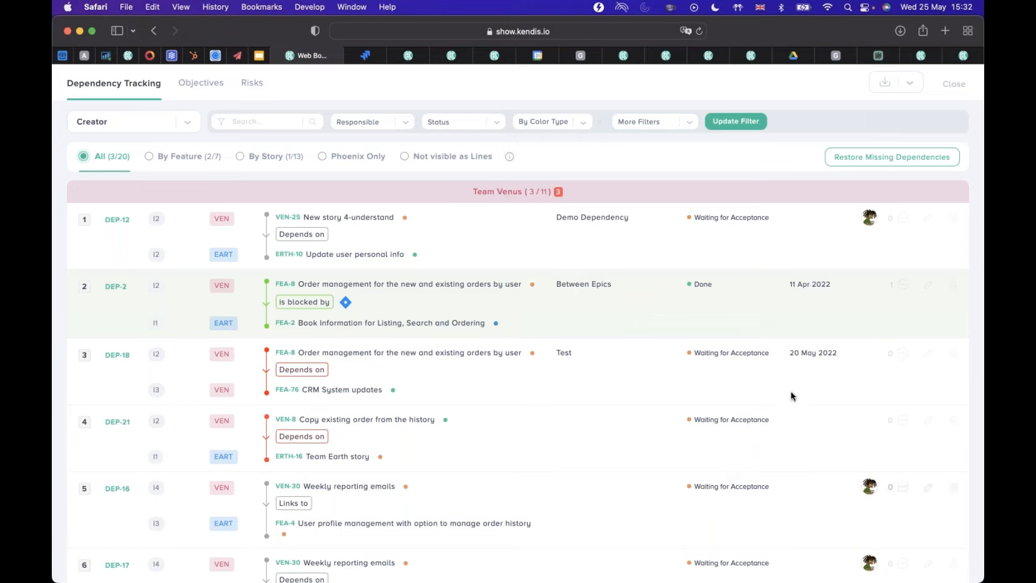
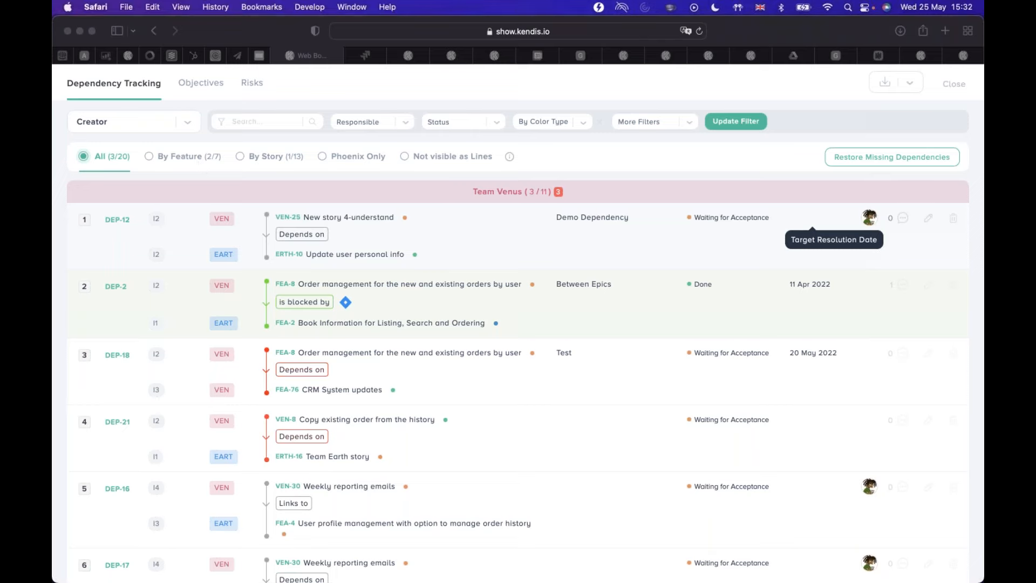
View the dependencies by feature and those not visible as lines, and return to the list of all dependencies.
left_click(201, 163)
left_click(200, 161)
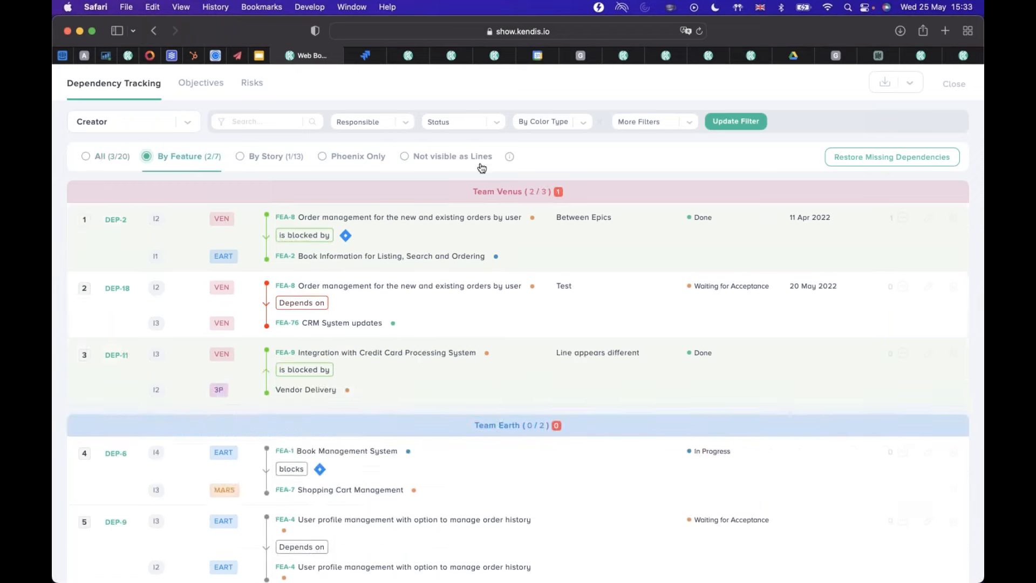
left_click(474, 158)
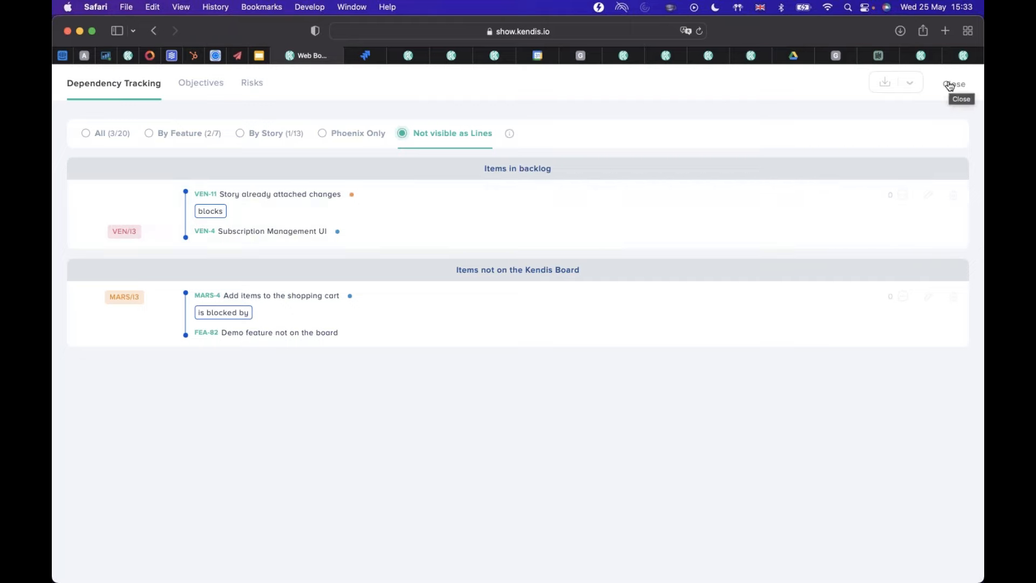
left_click(123, 135)
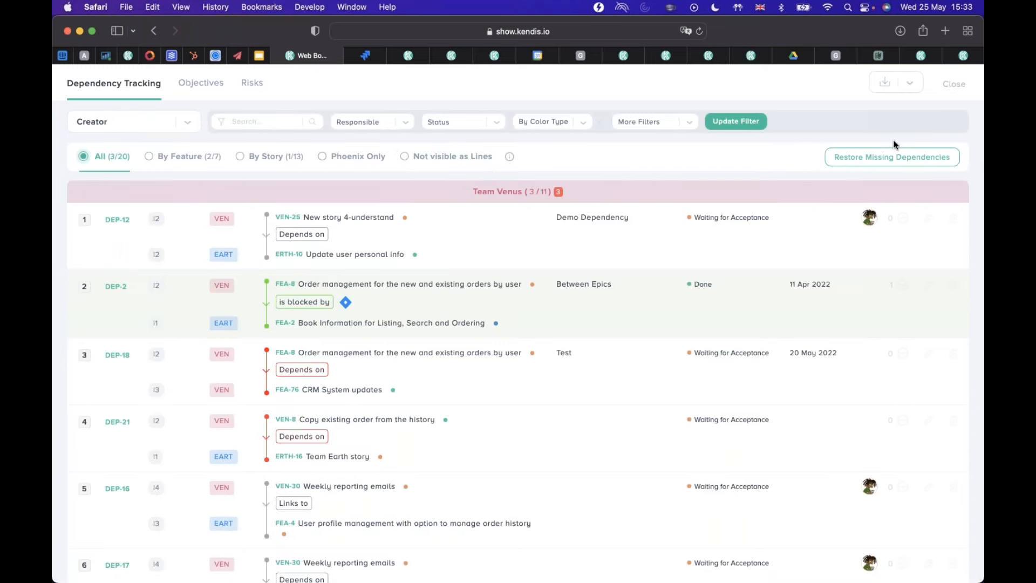
Look through the full dependency list grouped by creator team, checking each item's link type, status and resolution date.
key("super+Tab")
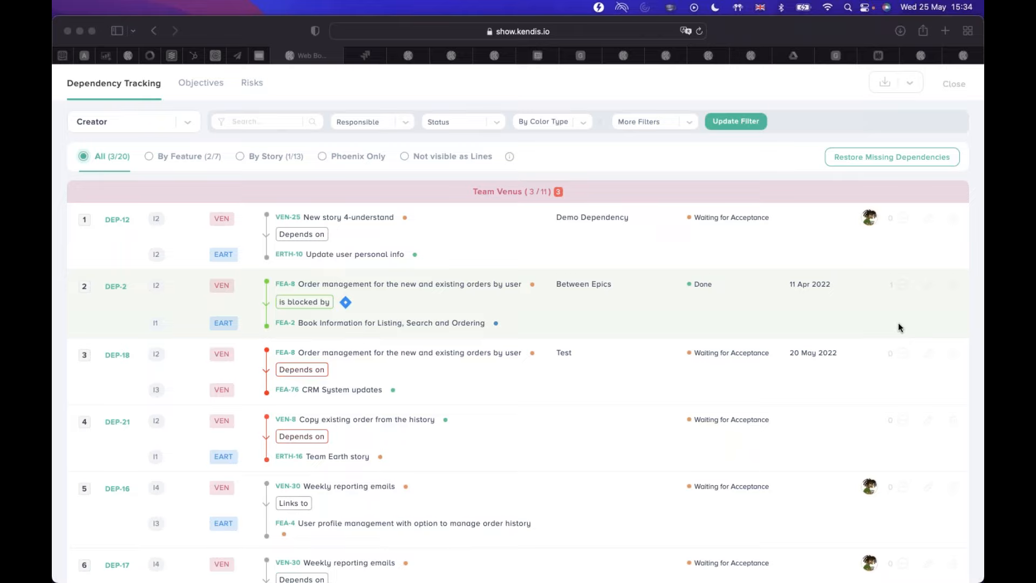
scroll(898, 322, "down", 3)
scroll(874, 259, "up", 3)
scroll(597, 297, "down", 3)
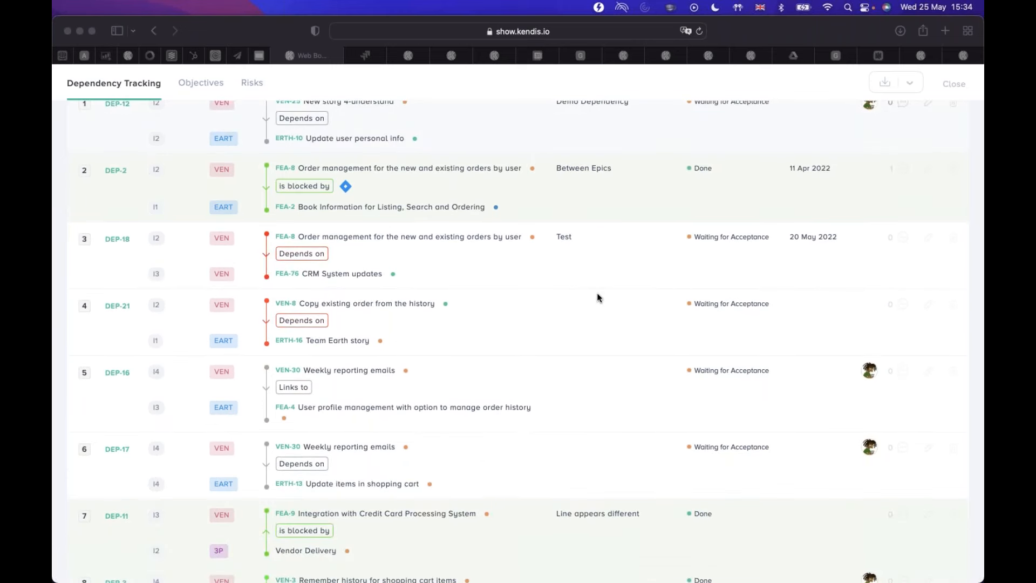
scroll(597, 295, "down", 1)
scroll(597, 293, "up", 3)
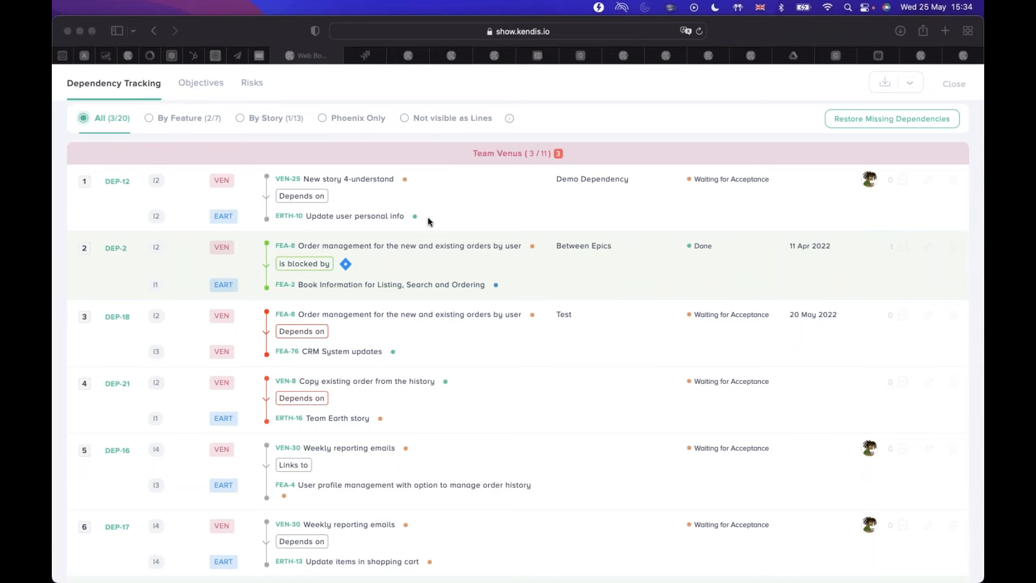
scroll(429, 222, "up", 2)
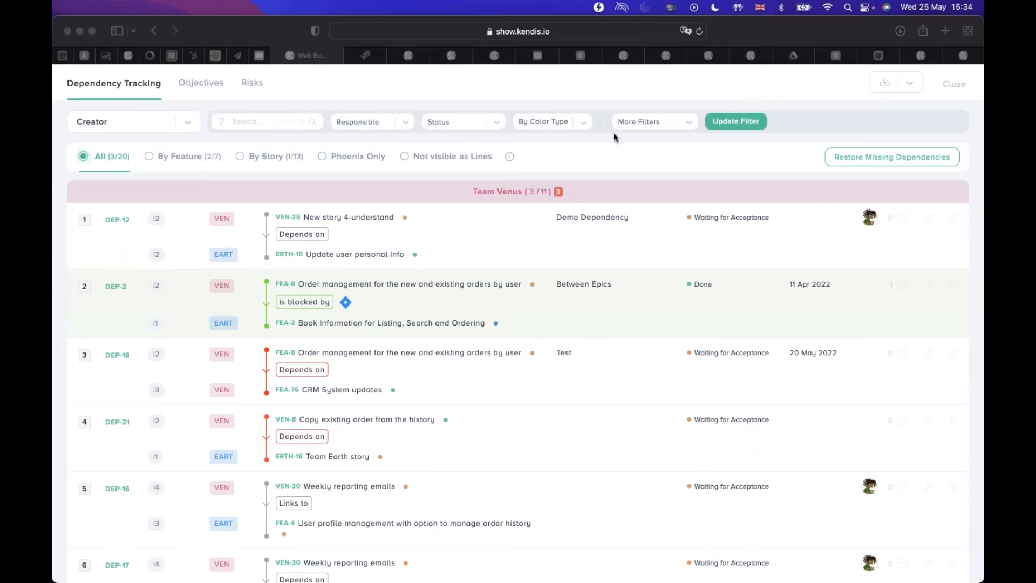
Group the dependencies by Receiver Iteration and look through the Iteration 1 and Iteration 2 groups.
left_click(187, 122)
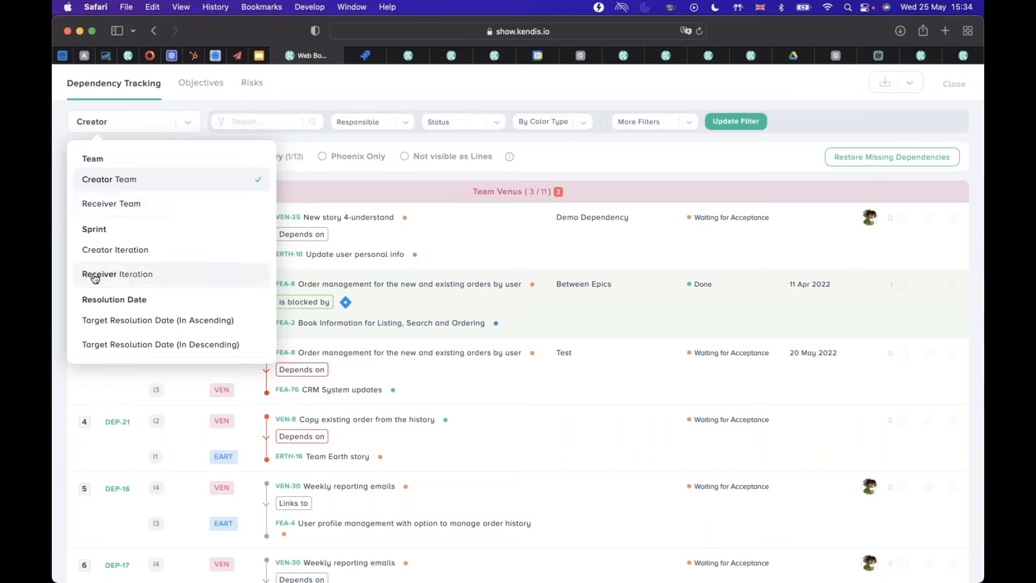
left_click(156, 278)
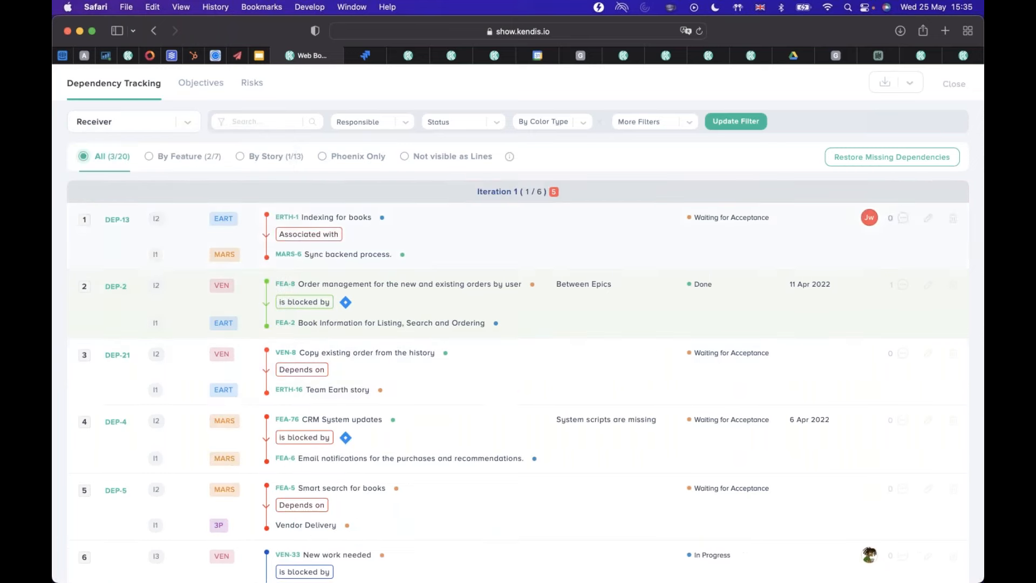
scroll(605, 379, "down", 1)
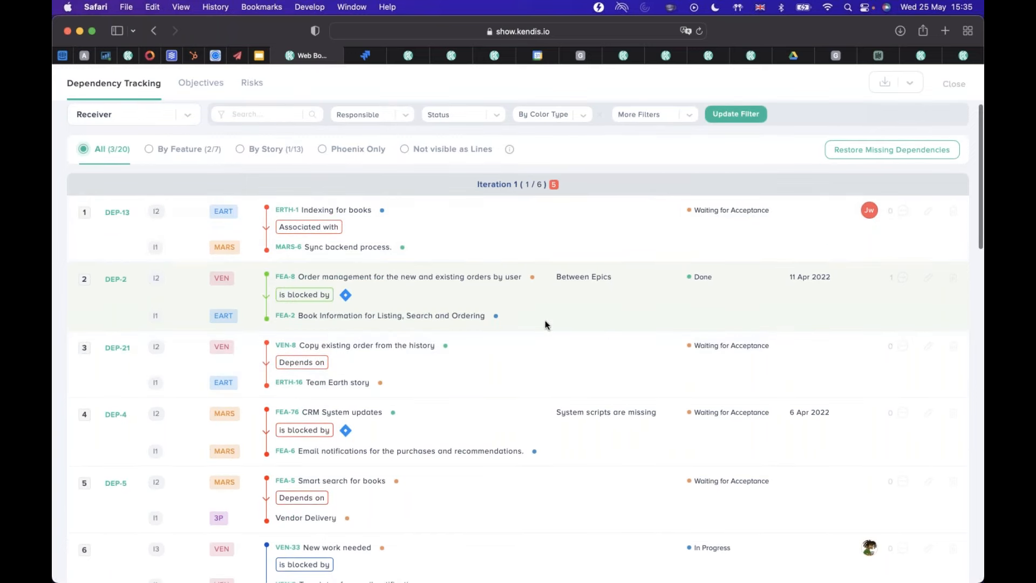
scroll(555, 376, "down", 5)
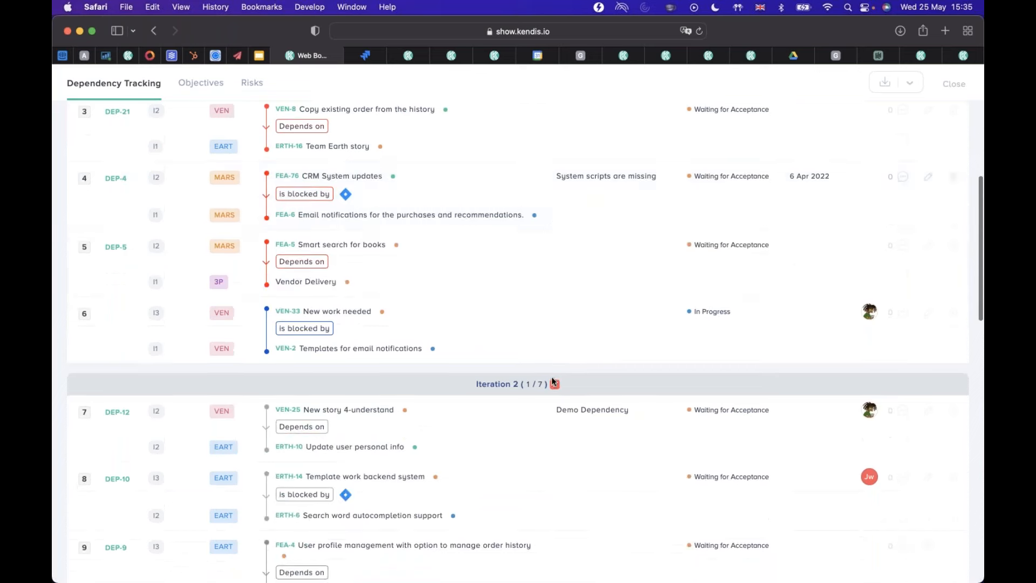
key("super+Tab")
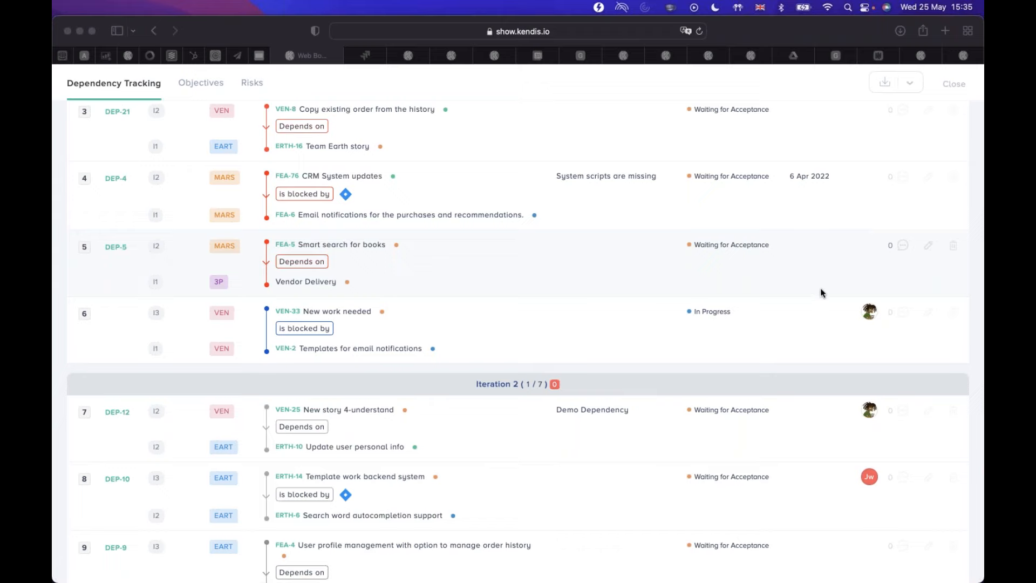
scroll(311, 160, "up", 5)
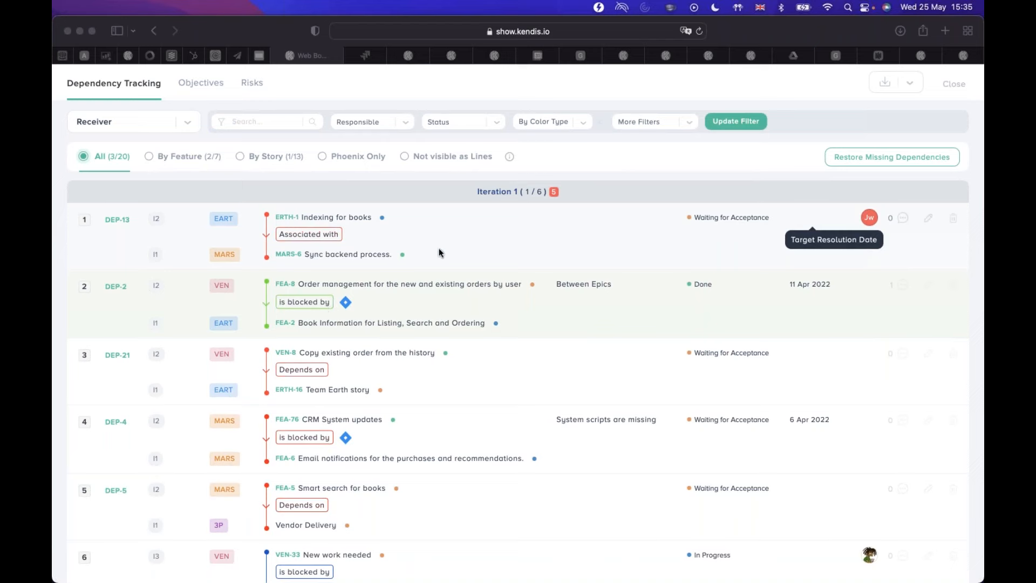
scroll(442, 270, "down", 5)
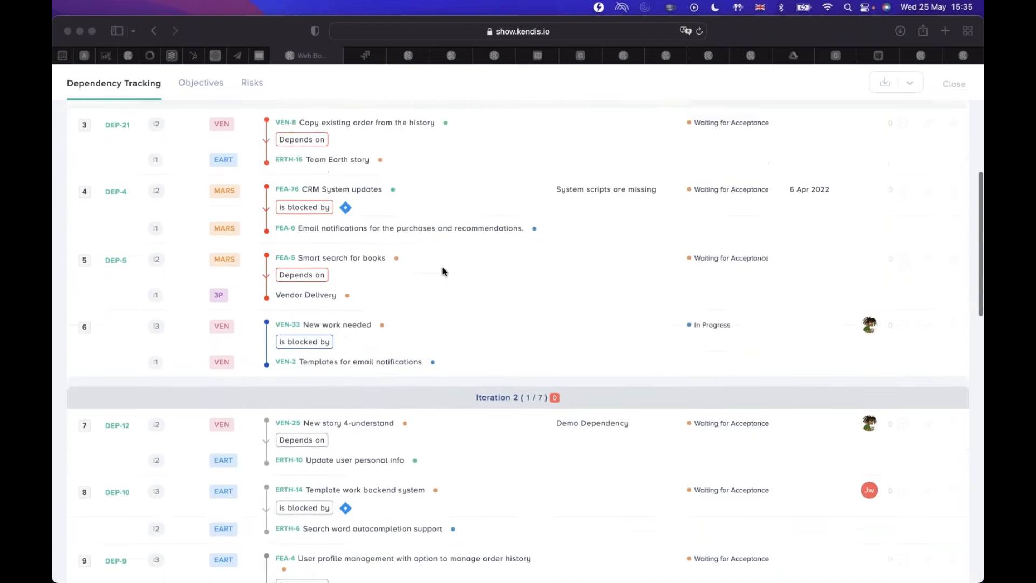
scroll(442, 270, "up", 5)
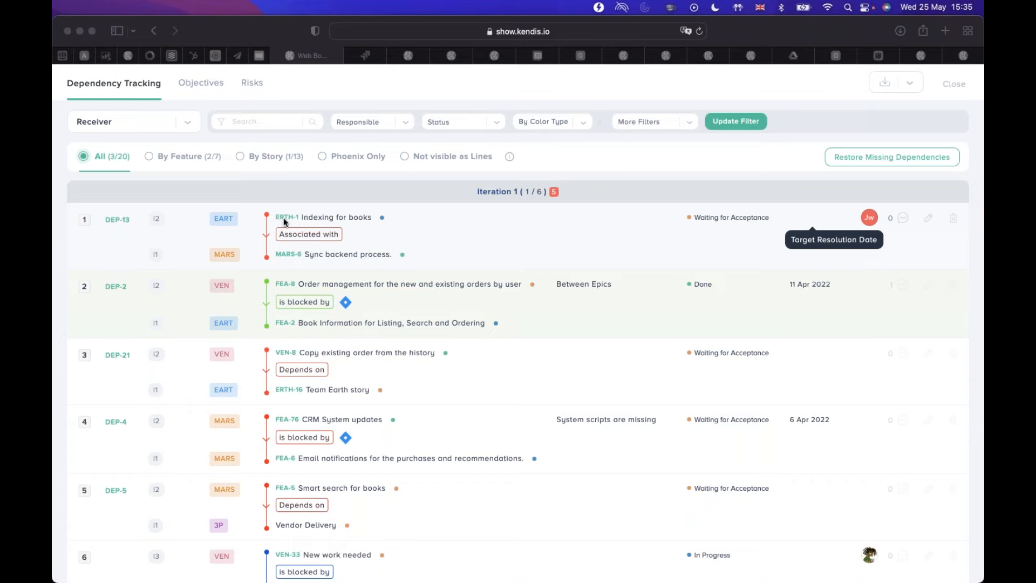
View the details of dependency DEP-13 and close them without saving.
left_click(118, 221)
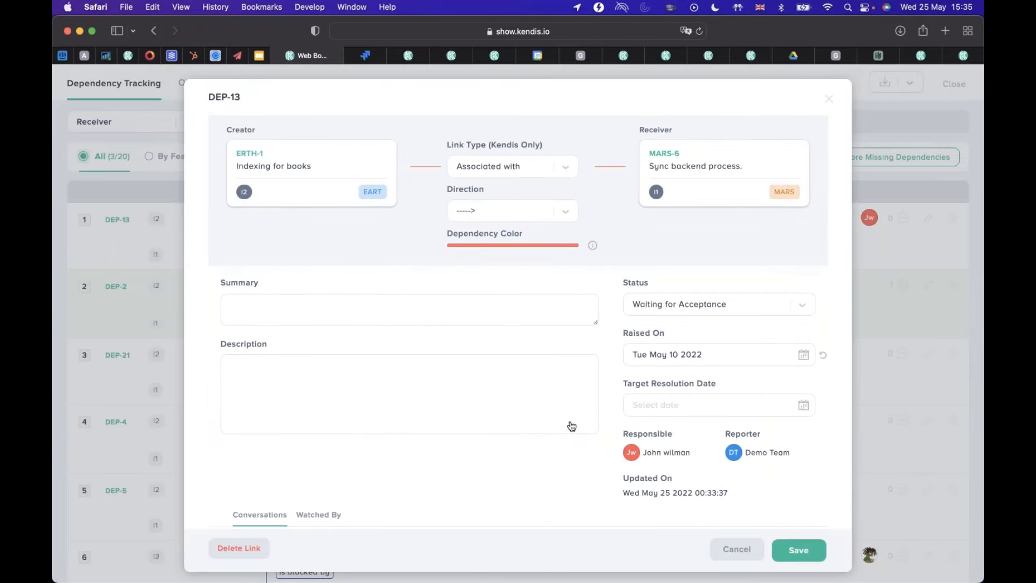
scroll(572, 427, "down", 3)
scroll(572, 423, "up", 3)
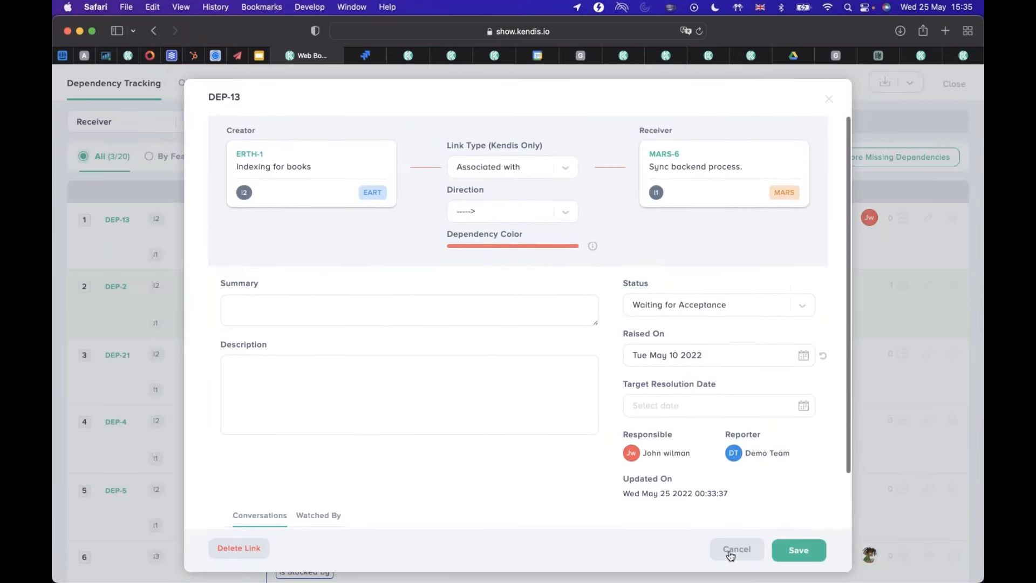
left_click(735, 549)
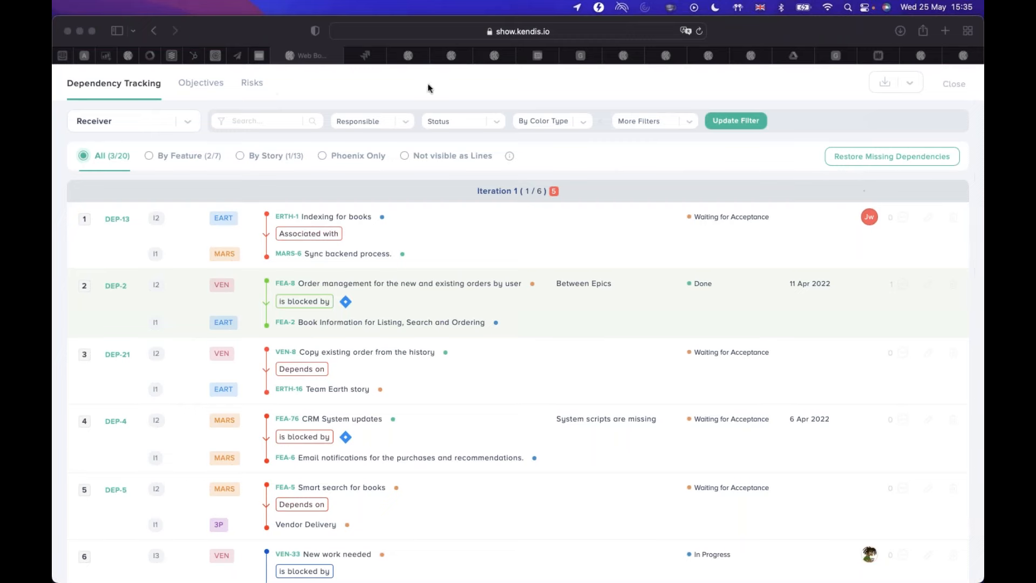
View the choices of the Responsible filter, and select all statuses in the Status filter.
left_click(406, 121)
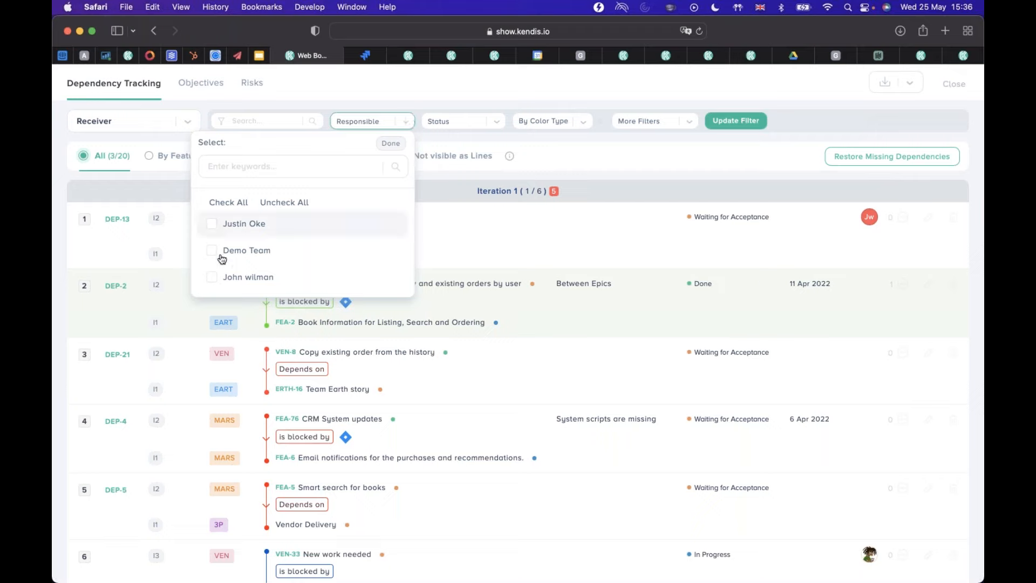
left_click(386, 145)
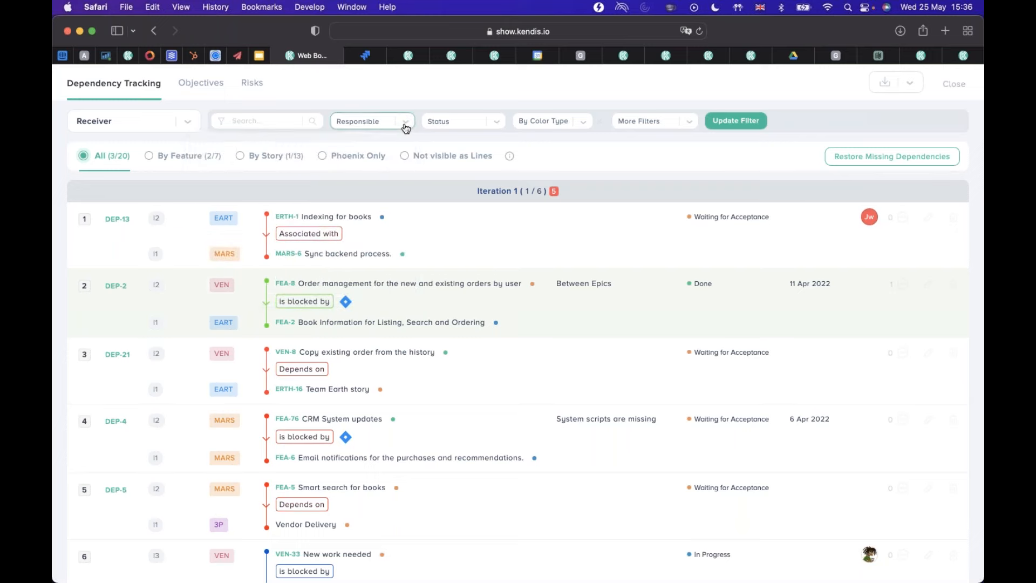
left_click(496, 124)
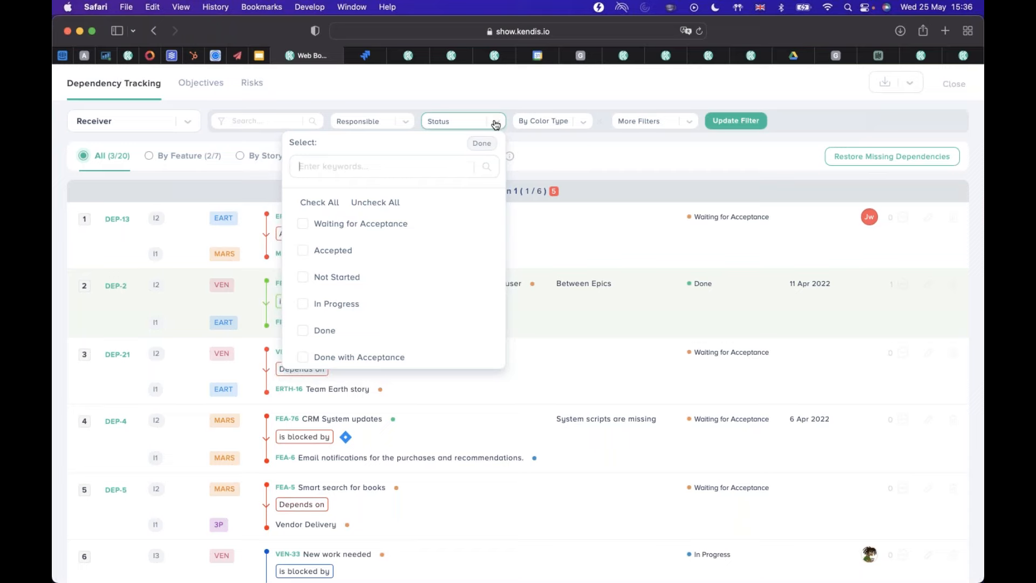
left_click(317, 202)
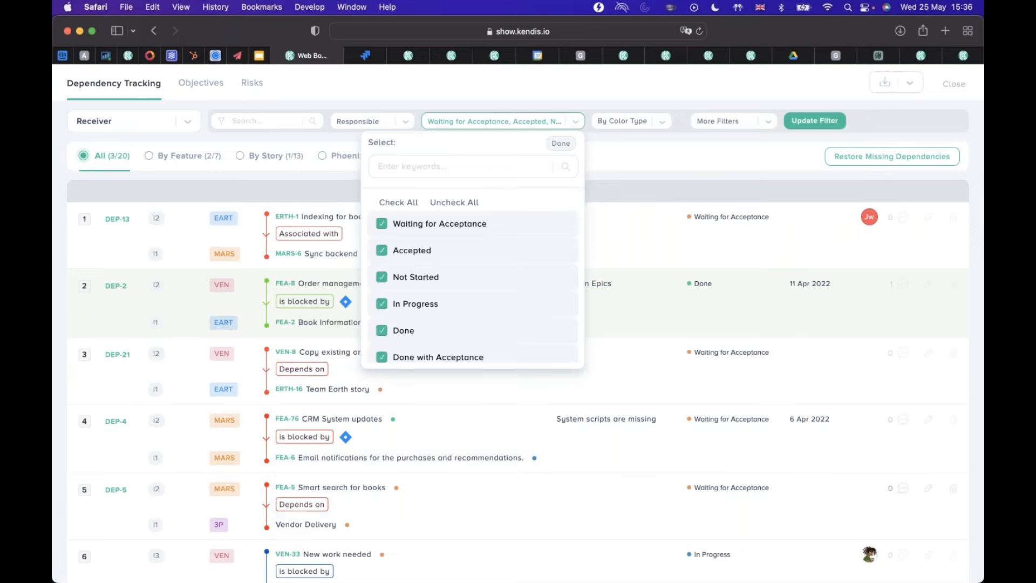
left_click(572, 144)
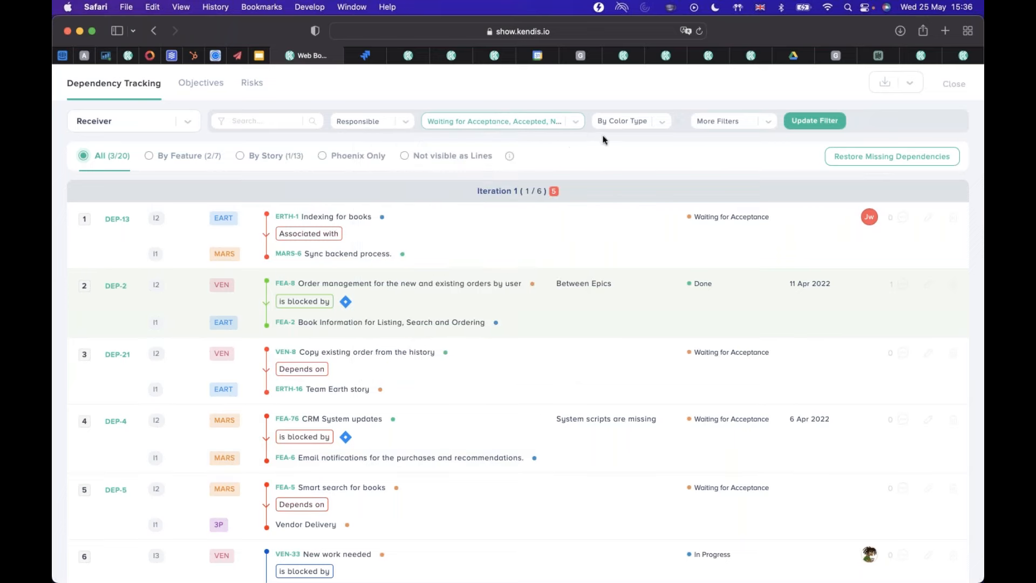
View the By Color Type choices, and add the Reporter filter to the dependency list's filters.
left_click(668, 123)
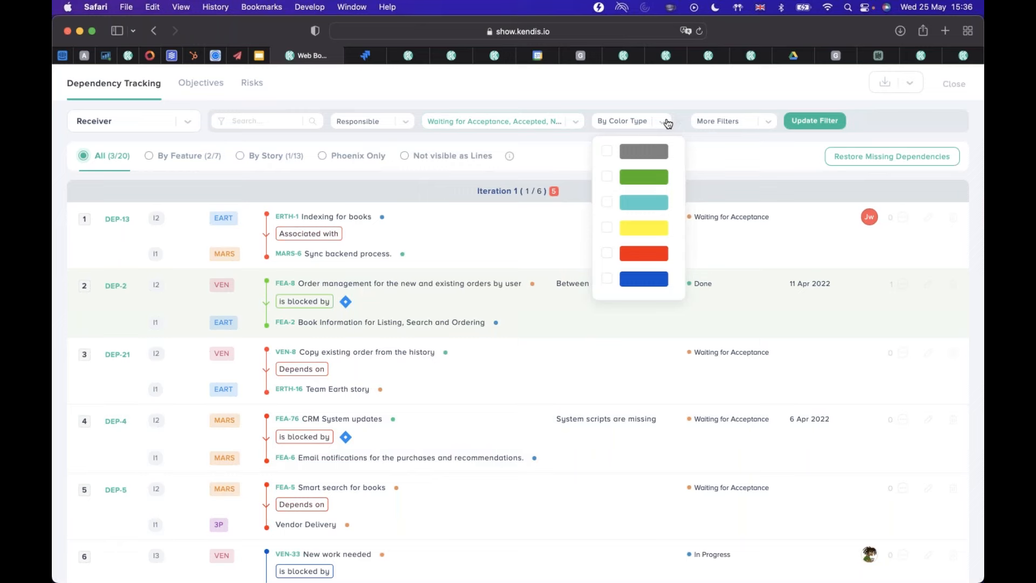
left_click(668, 122)
left_click(769, 127)
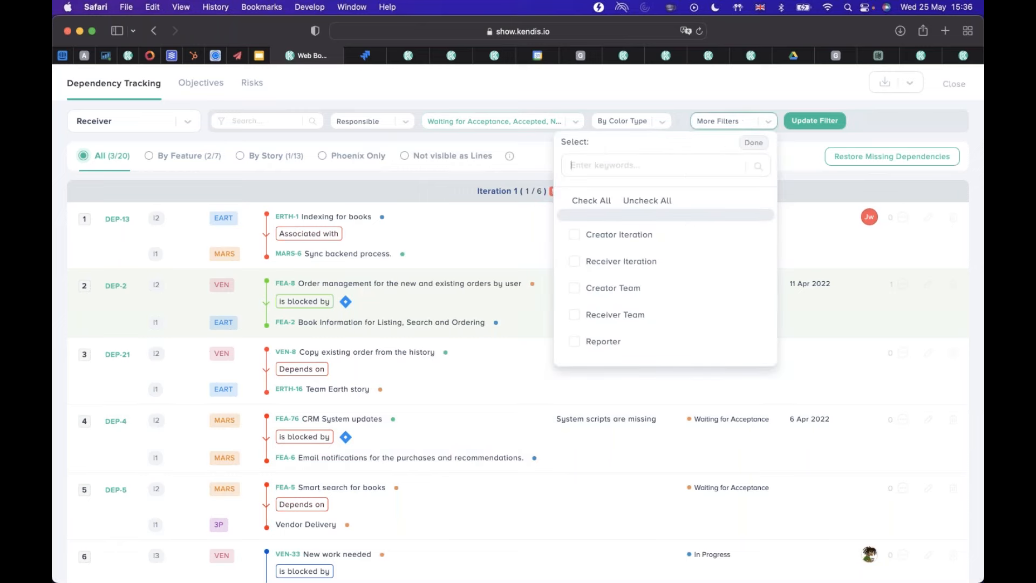
scroll(619, 270, "down", 10)
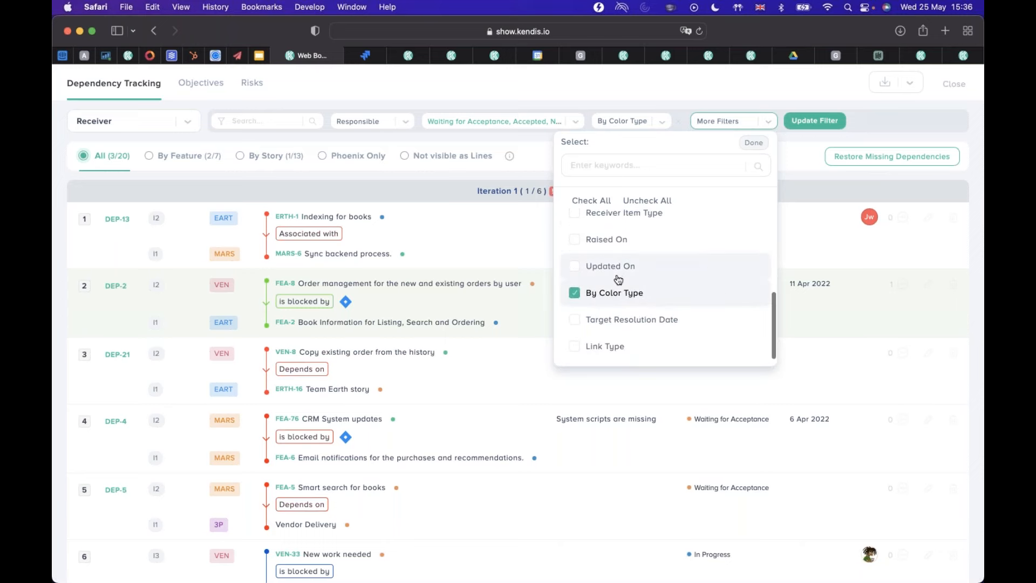
scroll(620, 278, "down", 2)
scroll(619, 277, "up", 3)
scroll(594, 262, "up", 2)
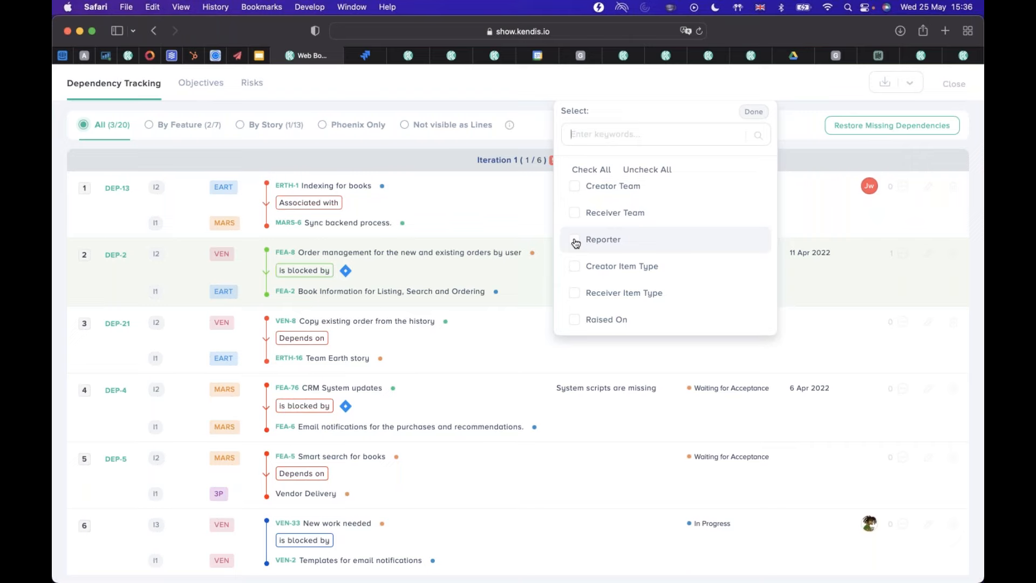
left_click(576, 241)
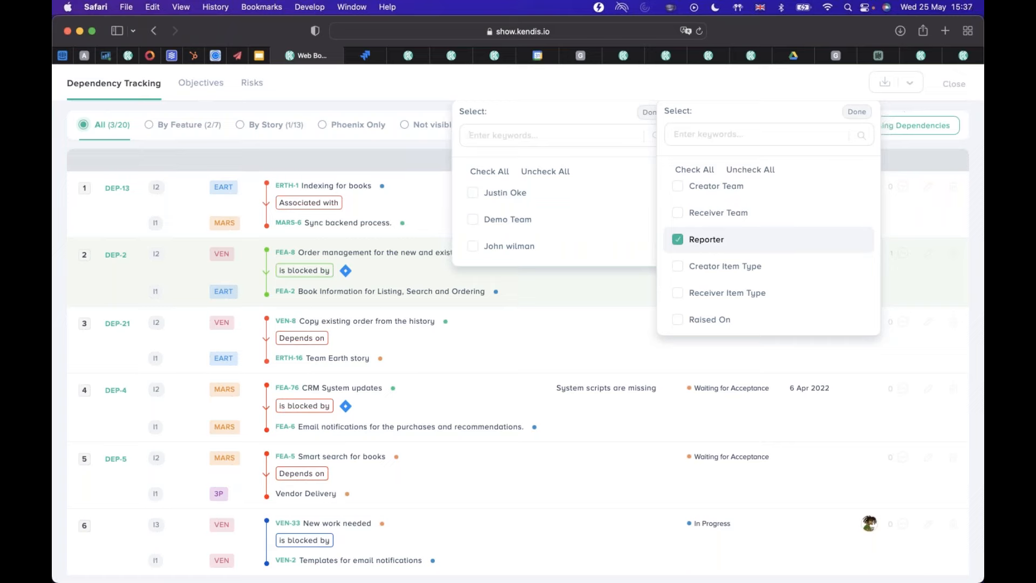
scroll(681, 215, "down", 1)
scroll(681, 215, "down", 1)
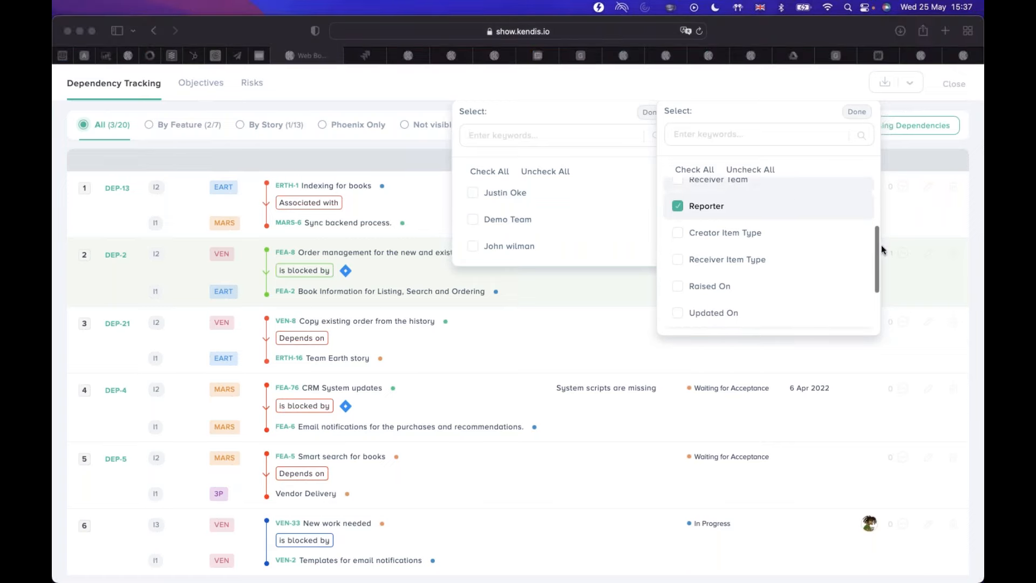
left_click(862, 110)
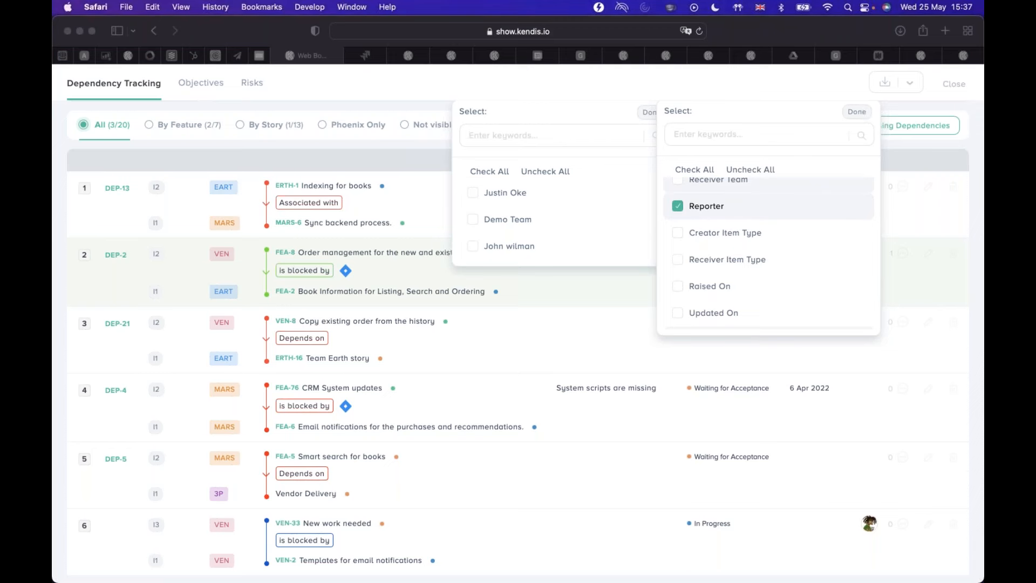
left_click(862, 114)
scroll(478, 149, "up", 1)
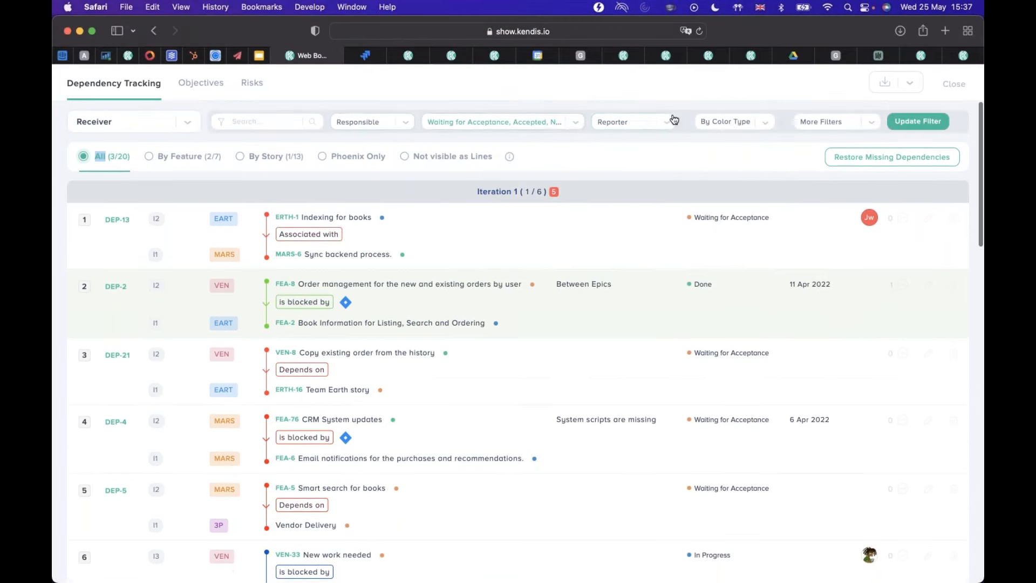
Look through the additional filters available for the list, and open the choices of the Reporter filter.
left_click(872, 125)
scroll(717, 277, "down", 4)
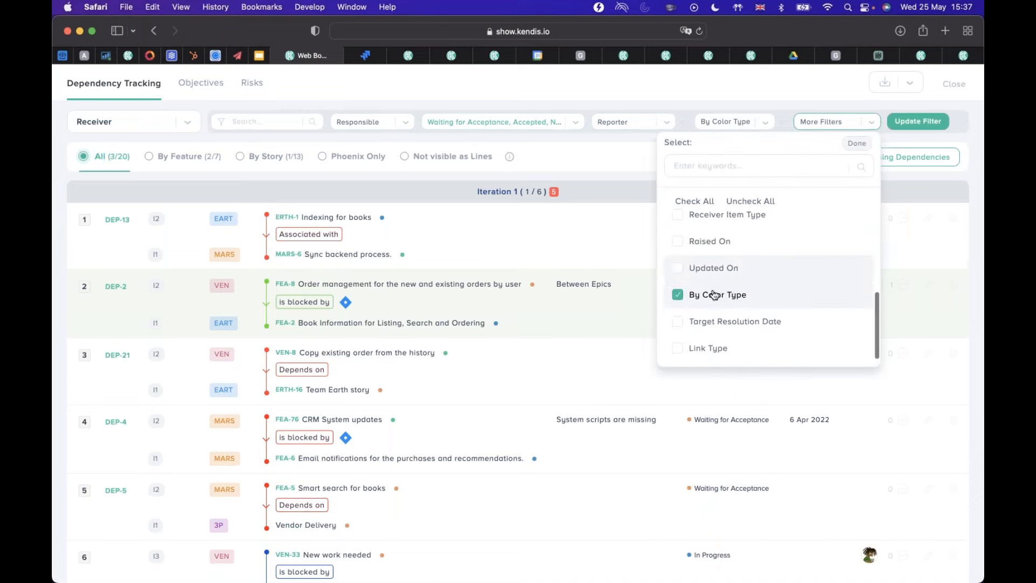
scroll(715, 293, "up", 4)
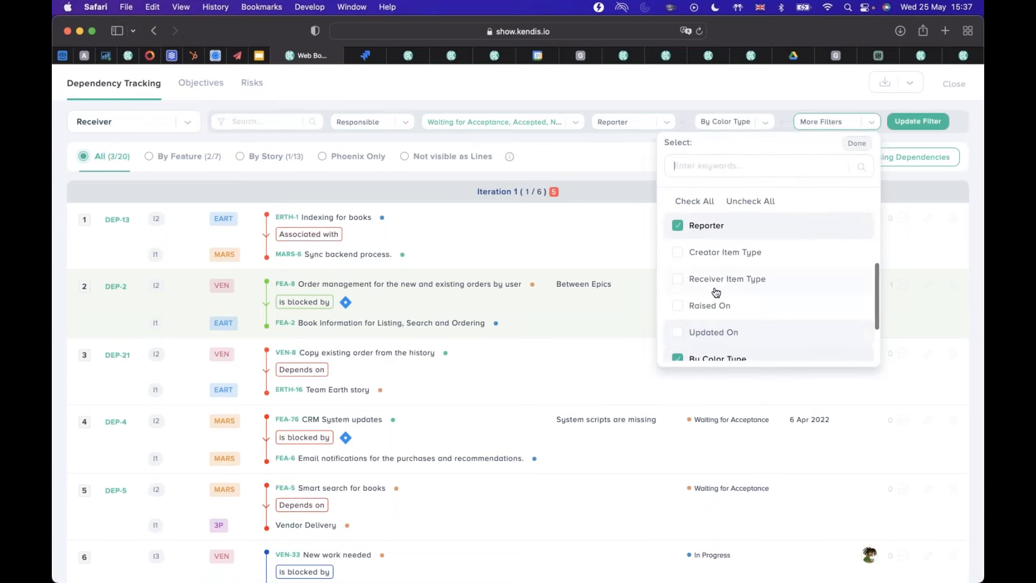
scroll(716, 292, "up", 3)
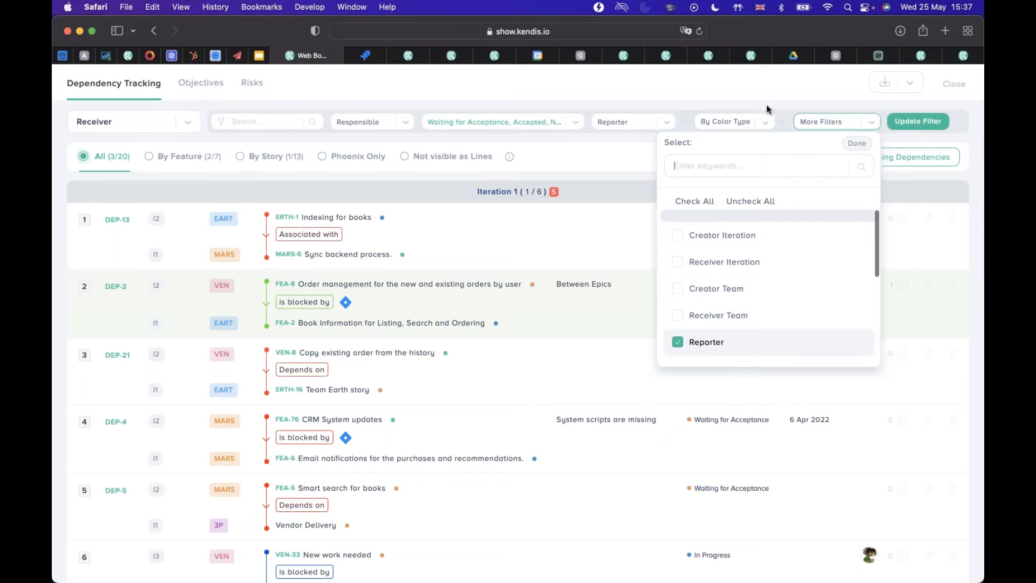
left_click(669, 124)
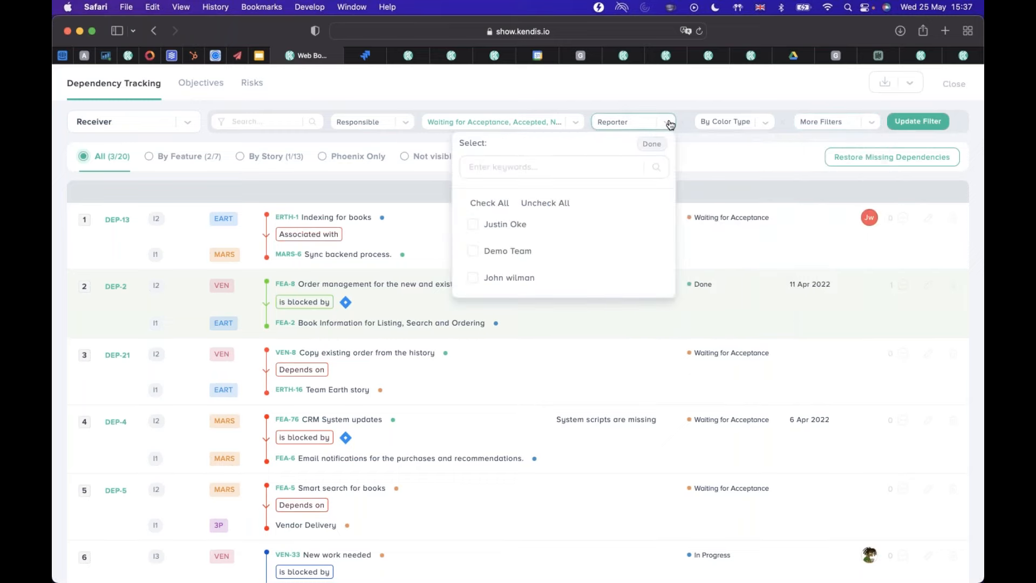
Close the Reporter filter's choices, and restrict the dependency list to the Phoenix Only dependencies.
left_click(669, 124)
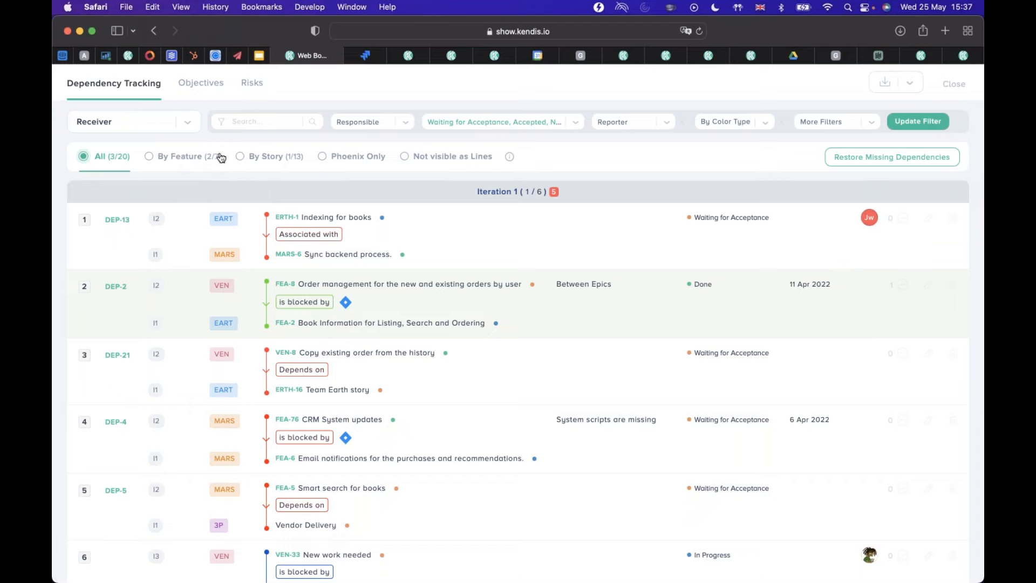
left_click(366, 161)
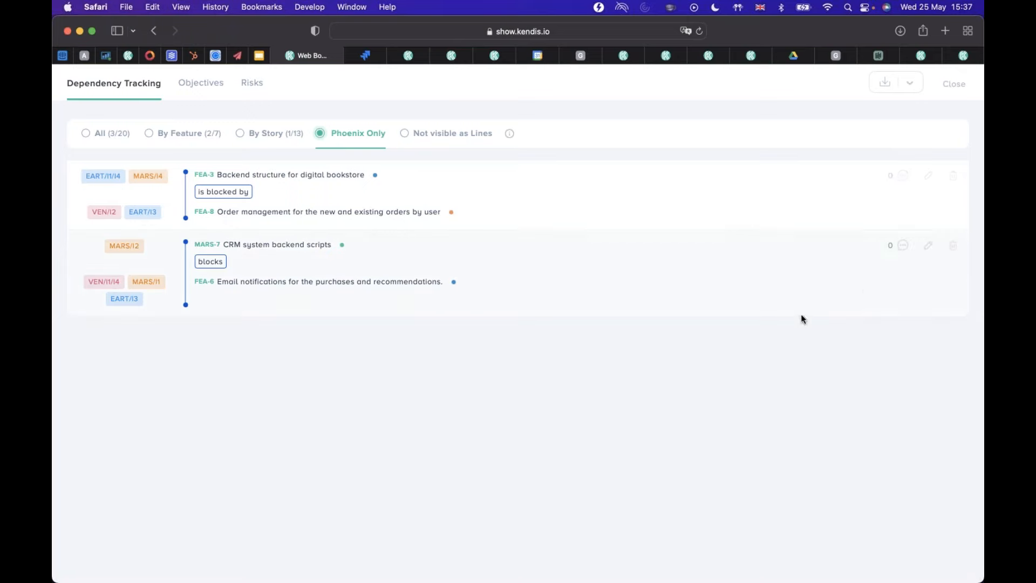
key("super+Tab")
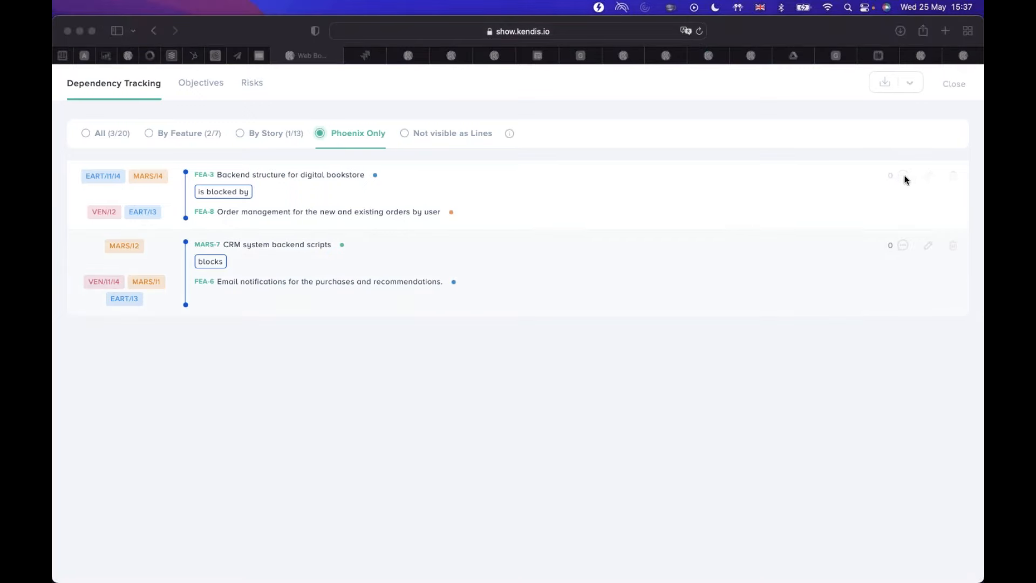
key("super+Tab")
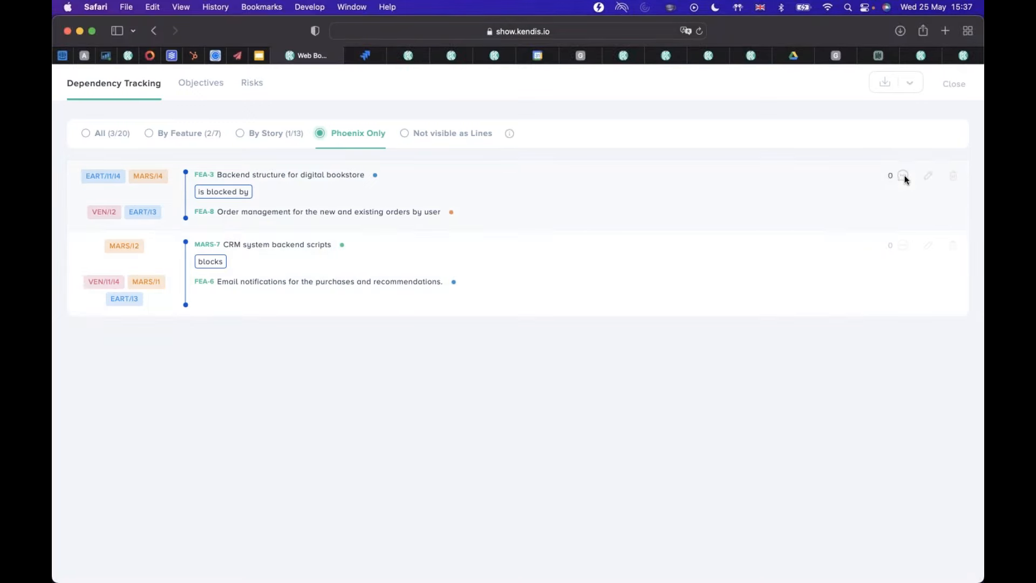
View the details of the dependency between FEA-3 and FEA-8, and close them without saving.
left_click(928, 177)
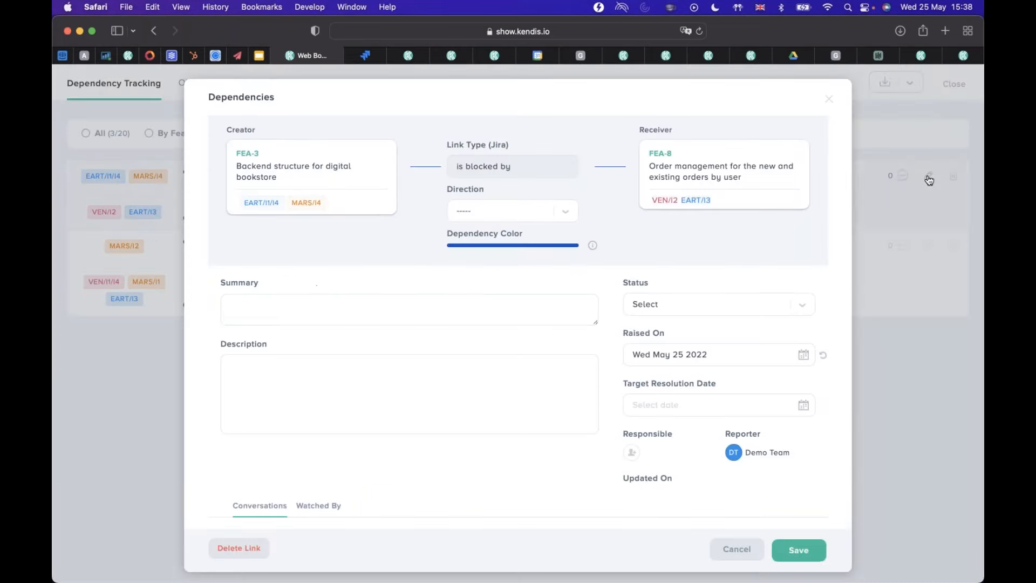
left_click(476, 300)
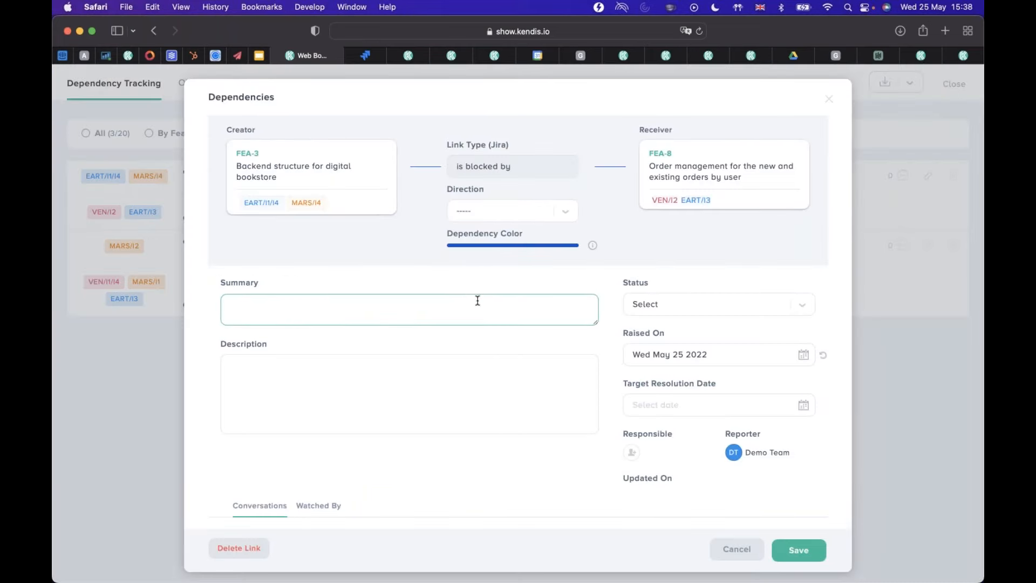
key("super+Tab")
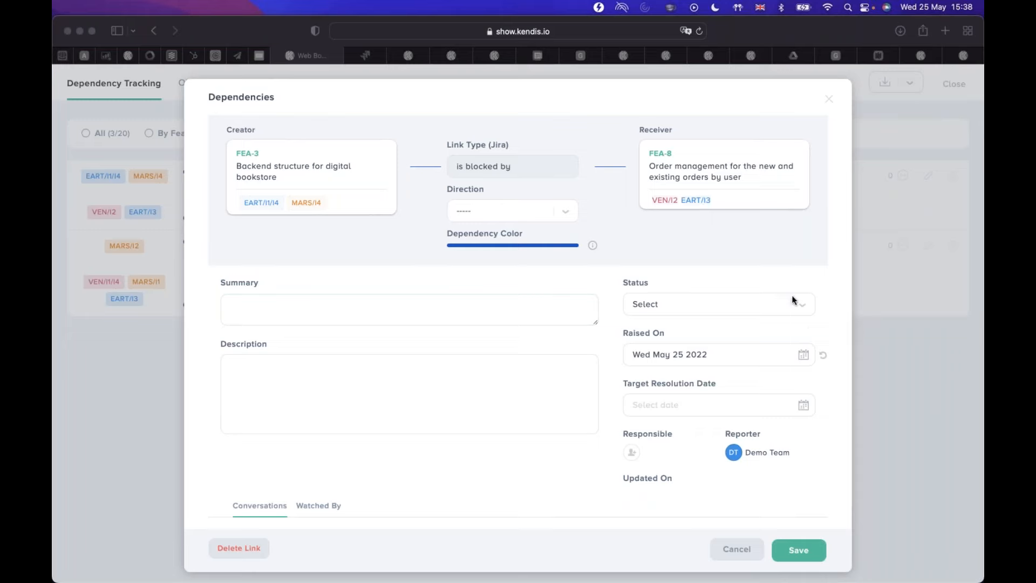
key("super+Tab")
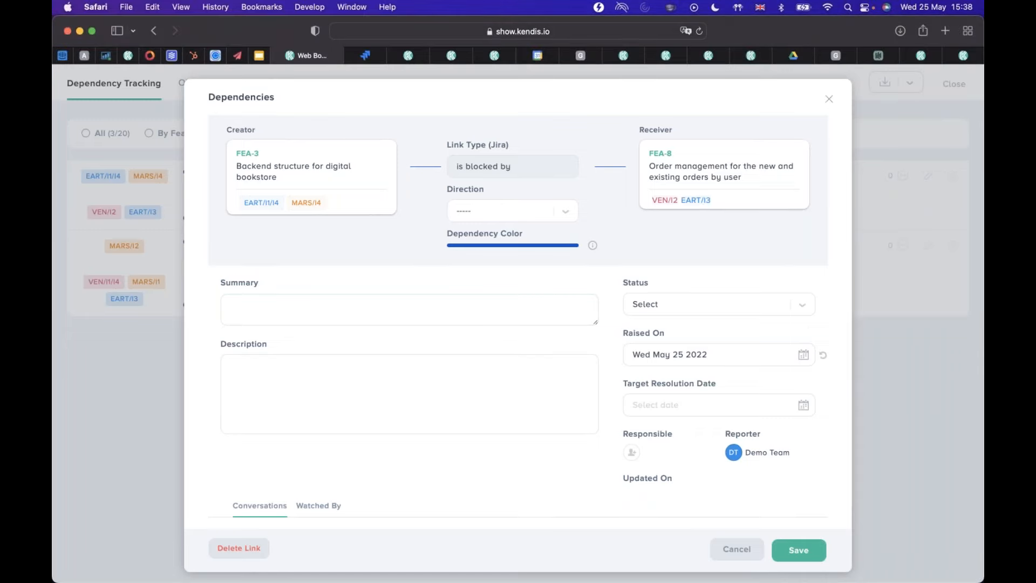
key("Escape")
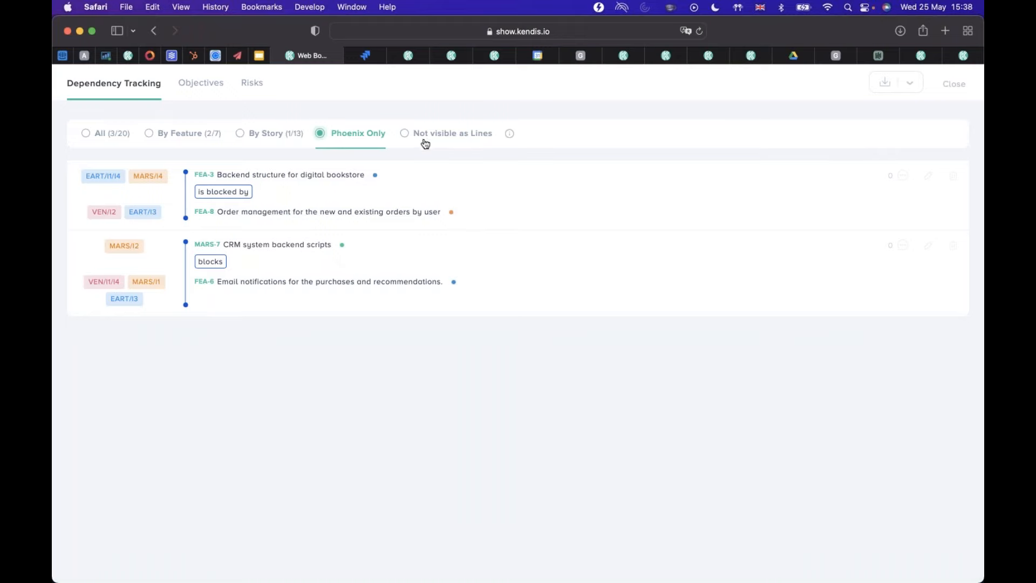
View the dependencies that are not visible as lines, and close dependency tracking to return to the board.
left_click(442, 138)
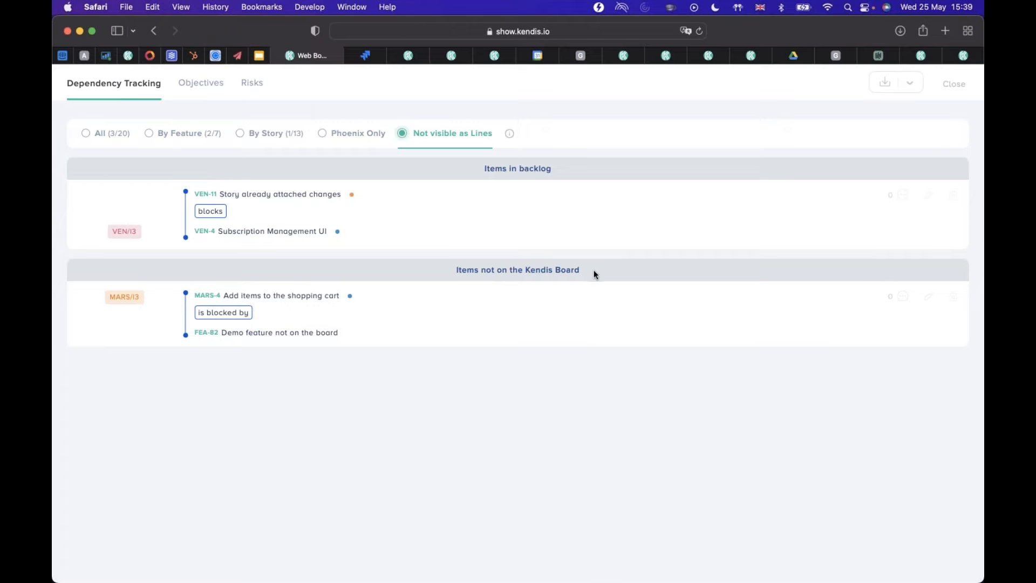
left_click(956, 84)
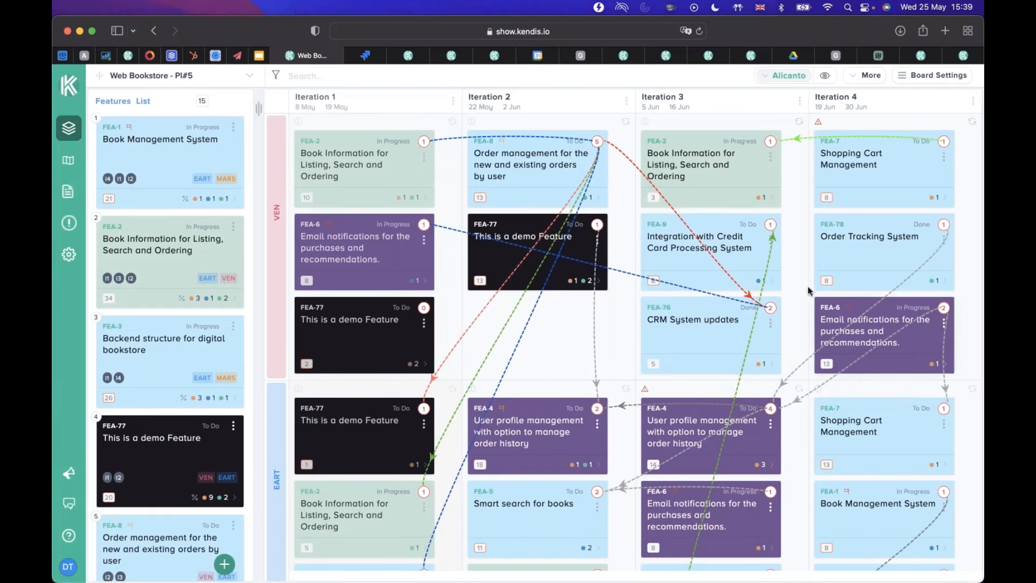
left_click(814, 65)
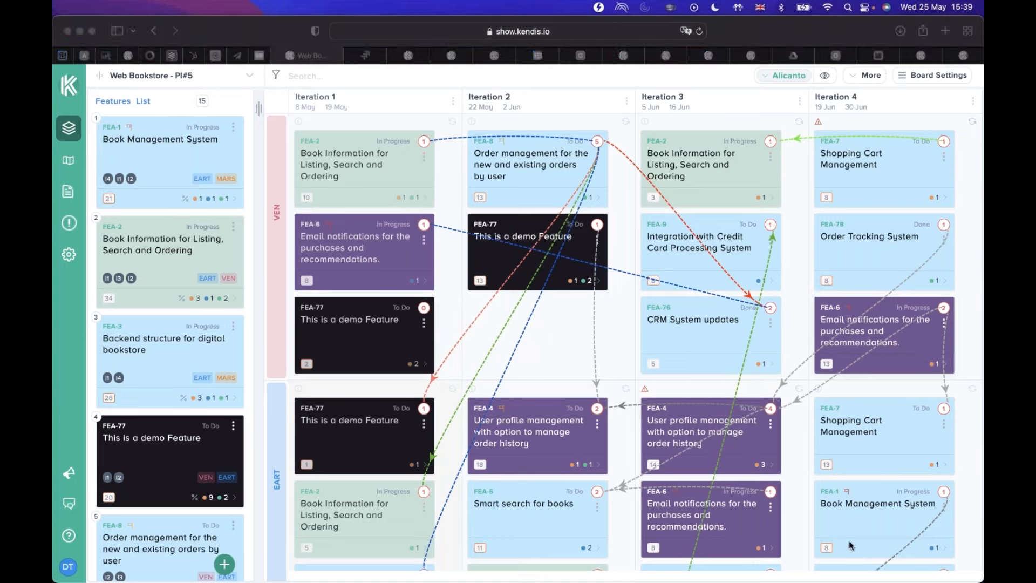
left_click(792, 541)
Reopen the board's dependency tracking and show the dependencies that are not visible as lines.
left_click(874, 80)
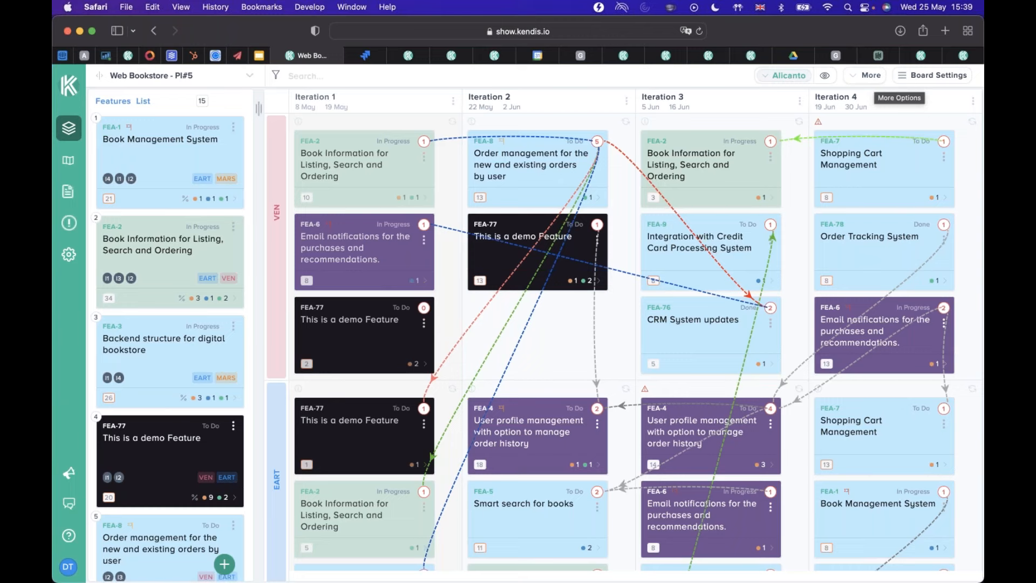
left_click(859, 77)
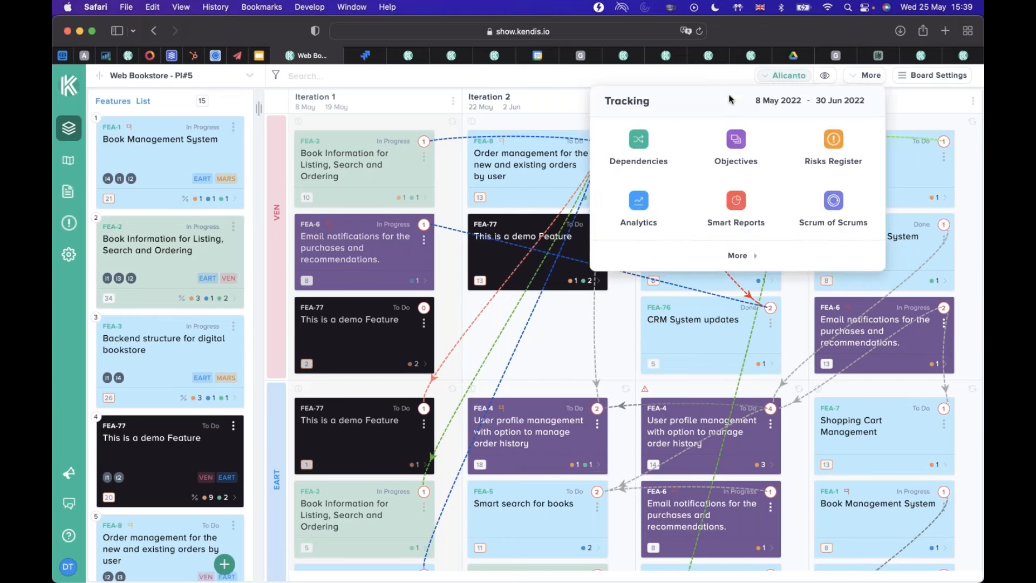
left_click(640, 141)
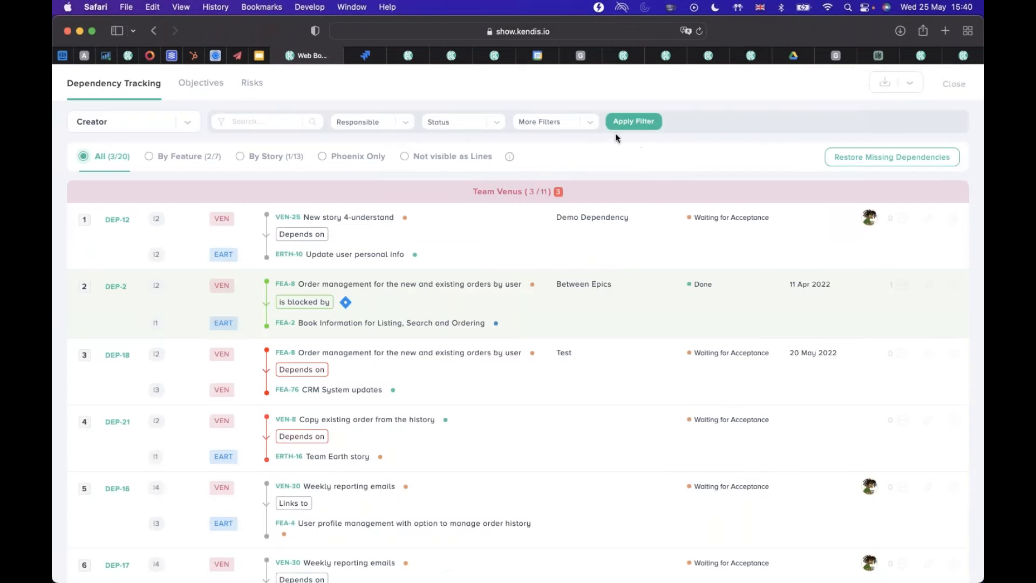
left_click(457, 156)
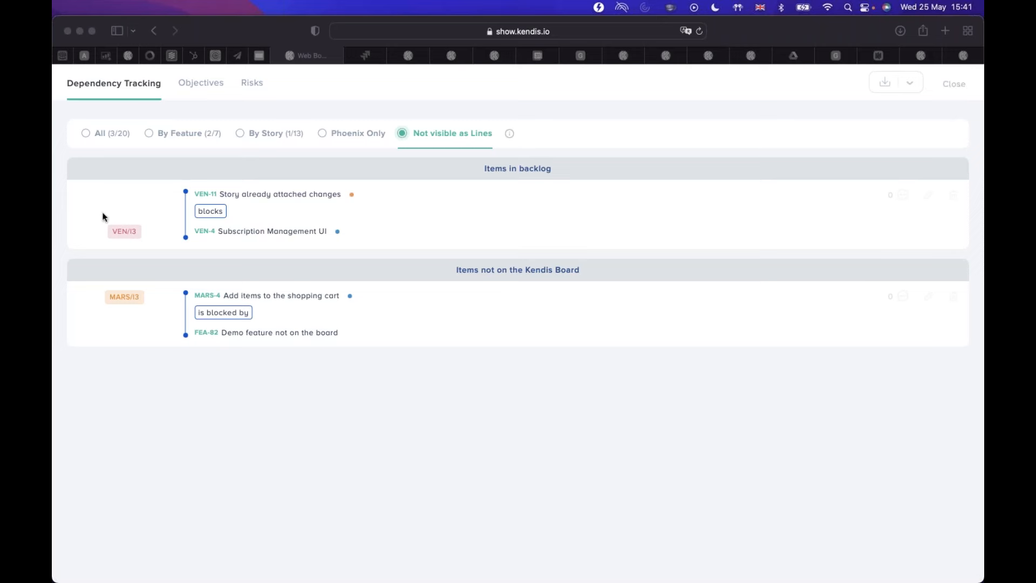
Switch the dependency list back to all dependencies, and close it to return to the board.
left_click(114, 135)
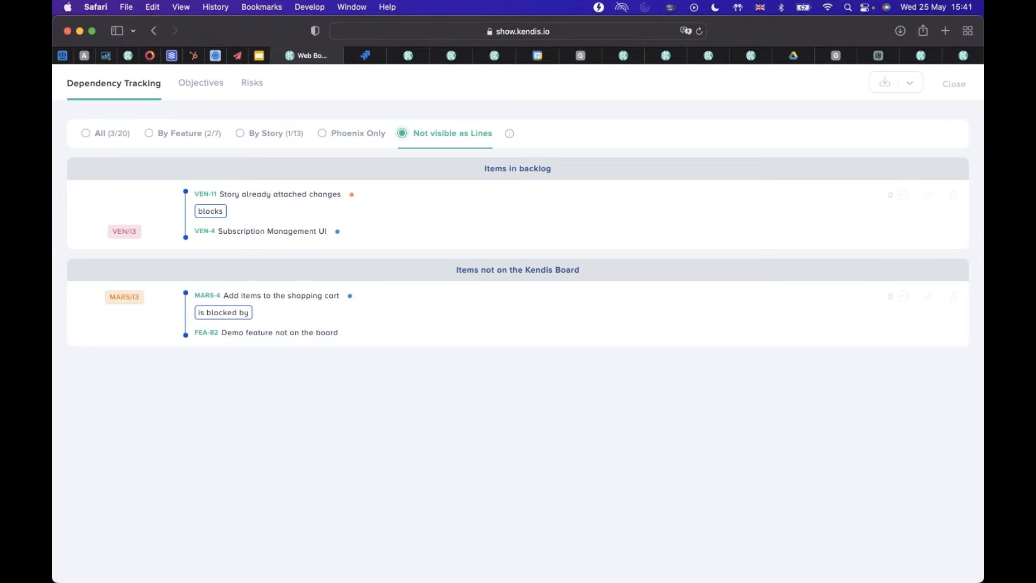
left_click(111, 134)
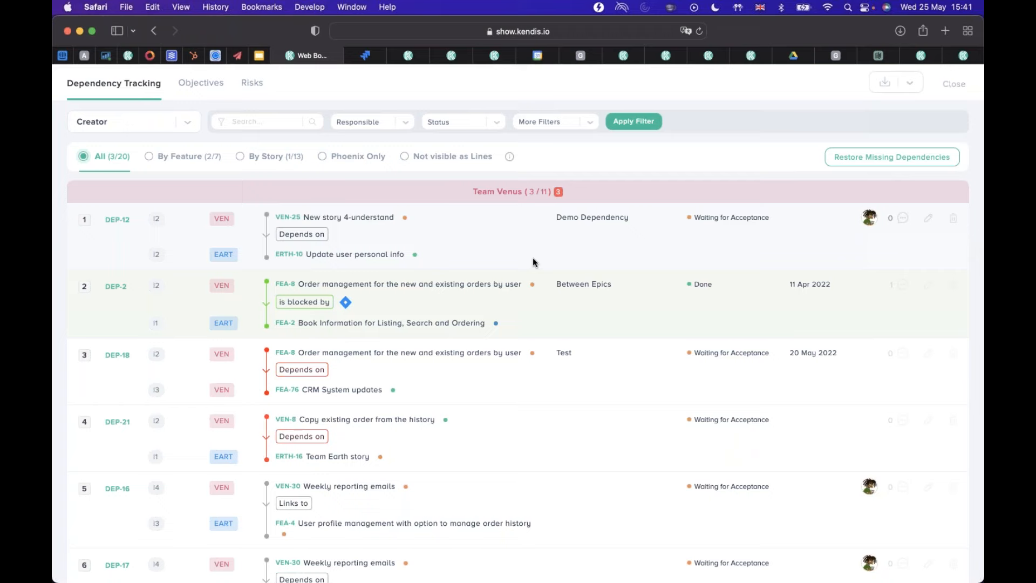
key("XF86AudioRaiseVolume")
left_click(954, 85)
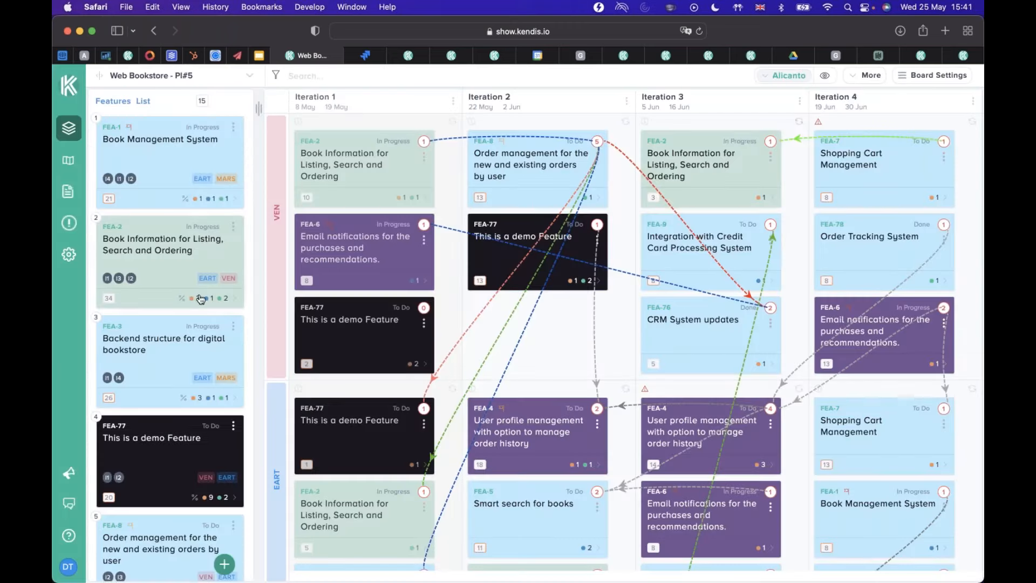
Open the details of feature FEA-8 from the features list, and look over its dependencies and objectives.
scroll(204, 365, "down", 3)
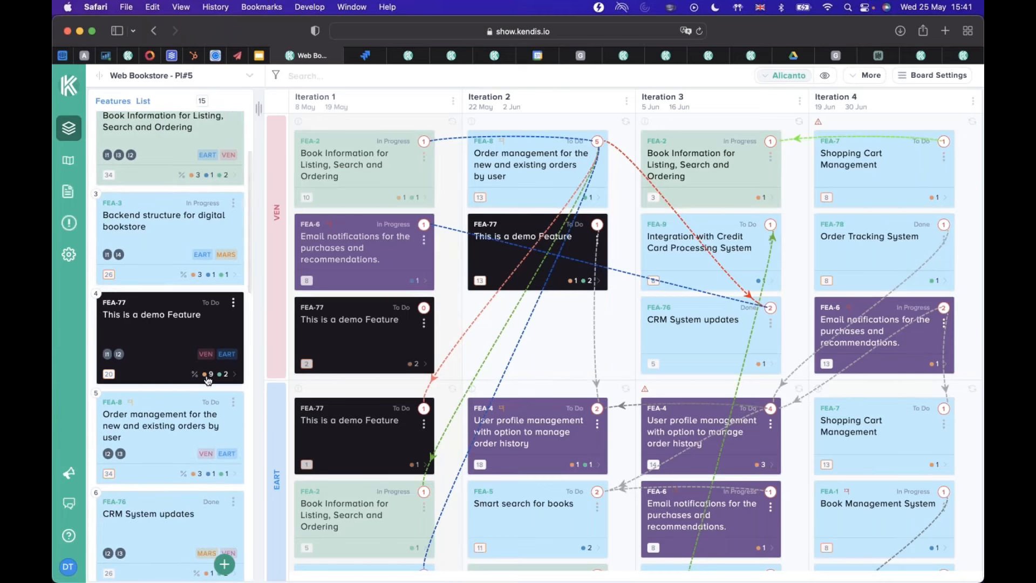
left_click(233, 406)
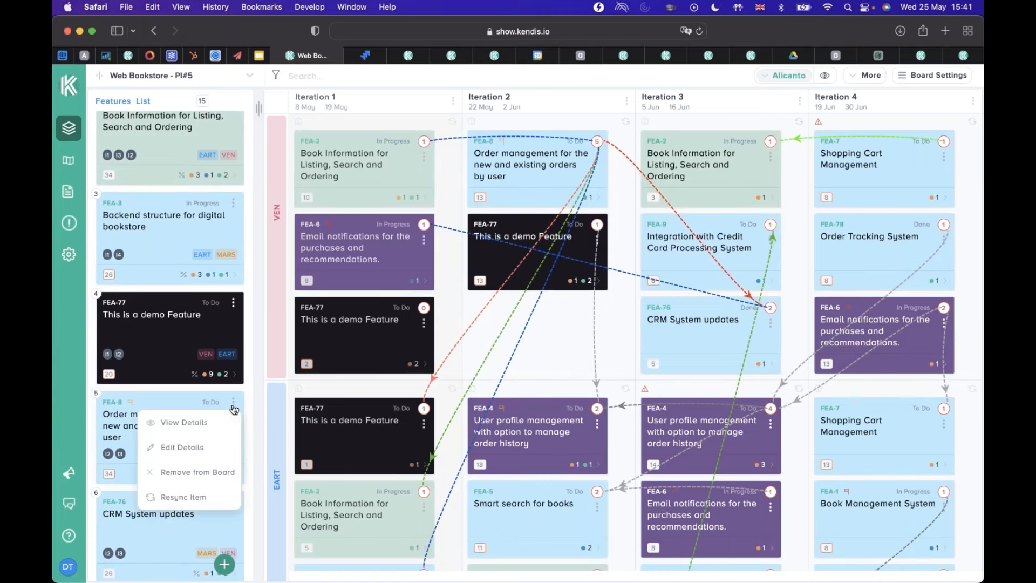
left_click(183, 422)
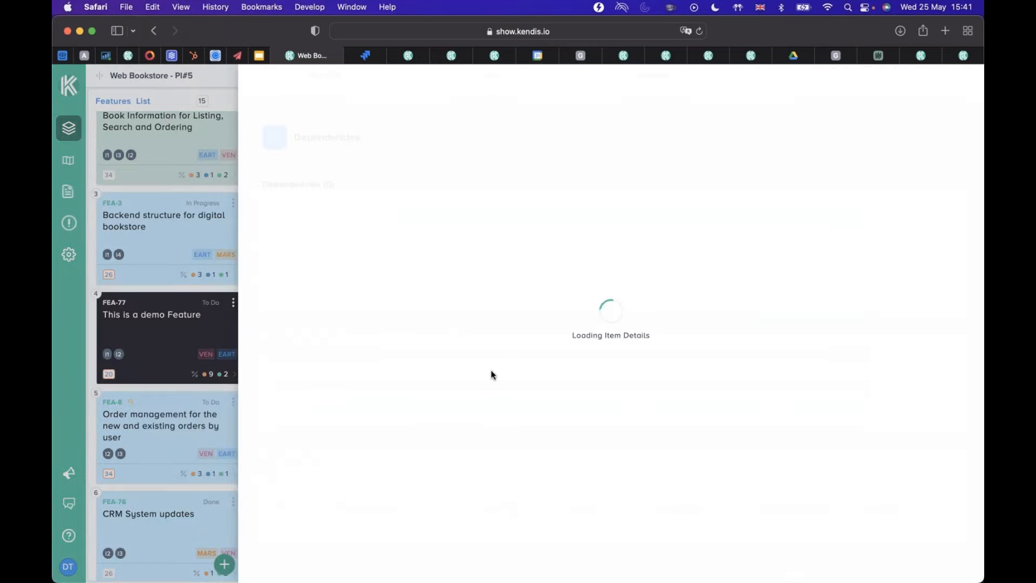
scroll(500, 391, "down", 1)
scroll(501, 392, "up", 1)
scroll(499, 388, "down", 2)
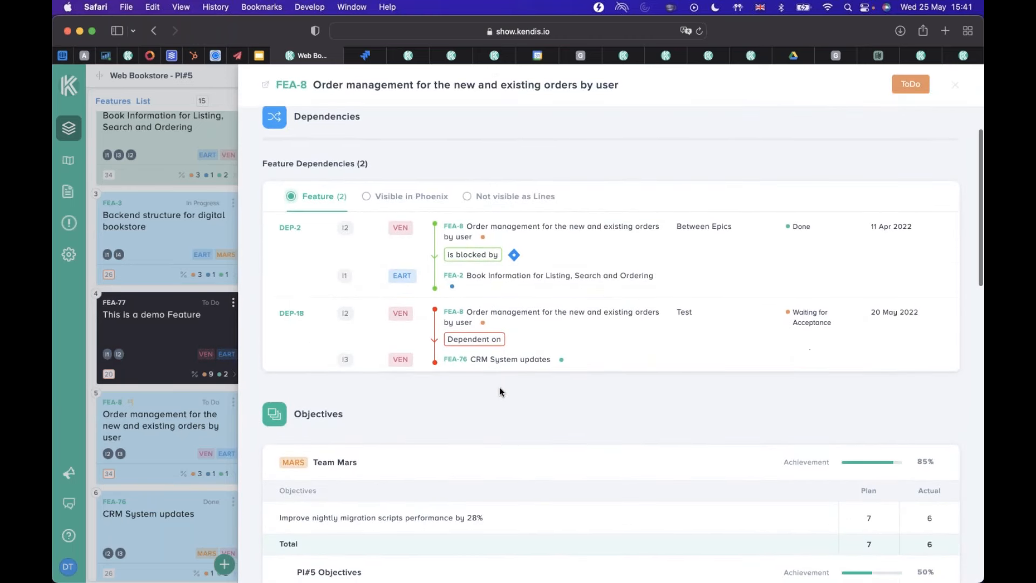
scroll(499, 391, "down", 5)
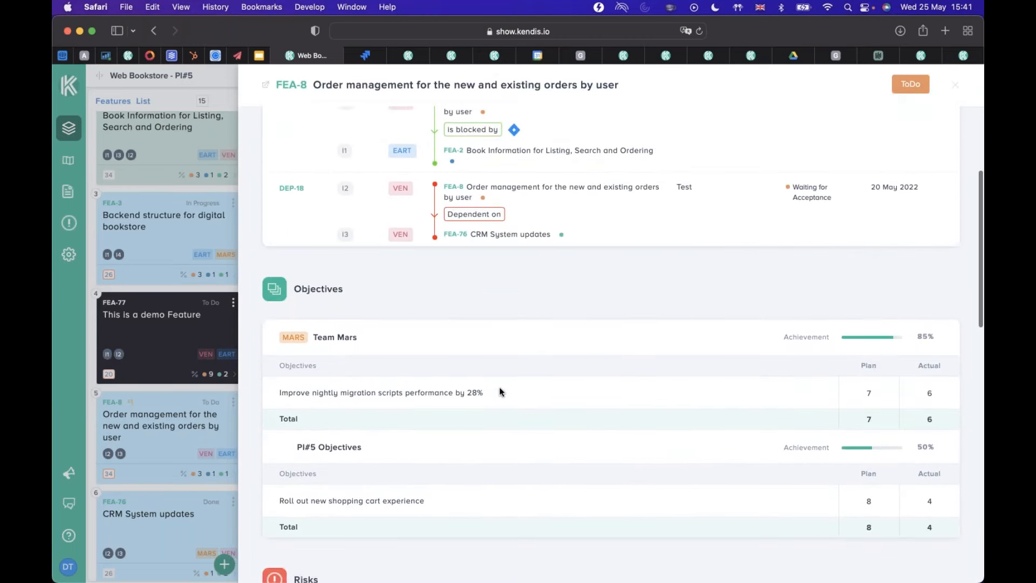
scroll(500, 391, "down", 3)
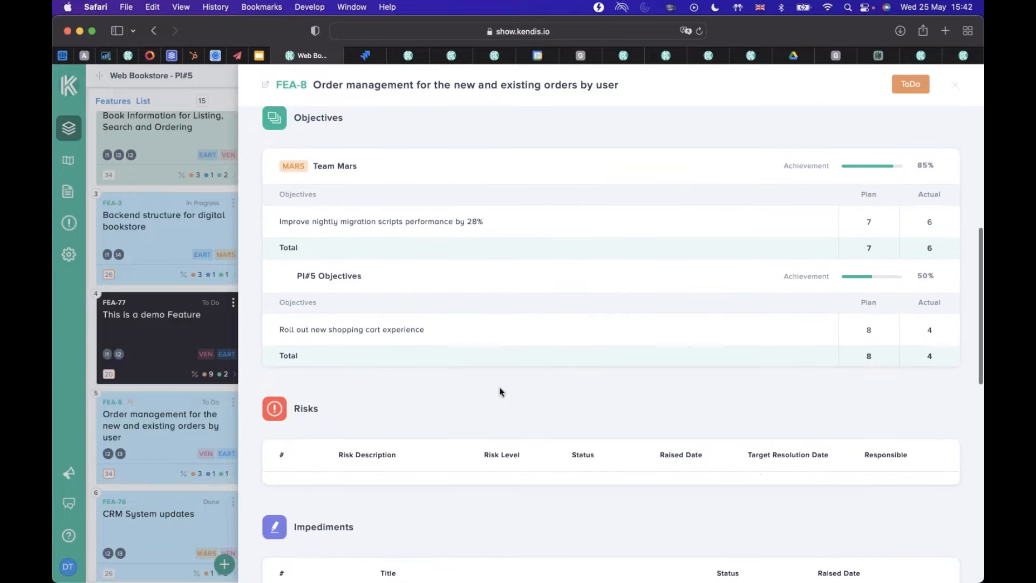
scroll(500, 391, "up", 10)
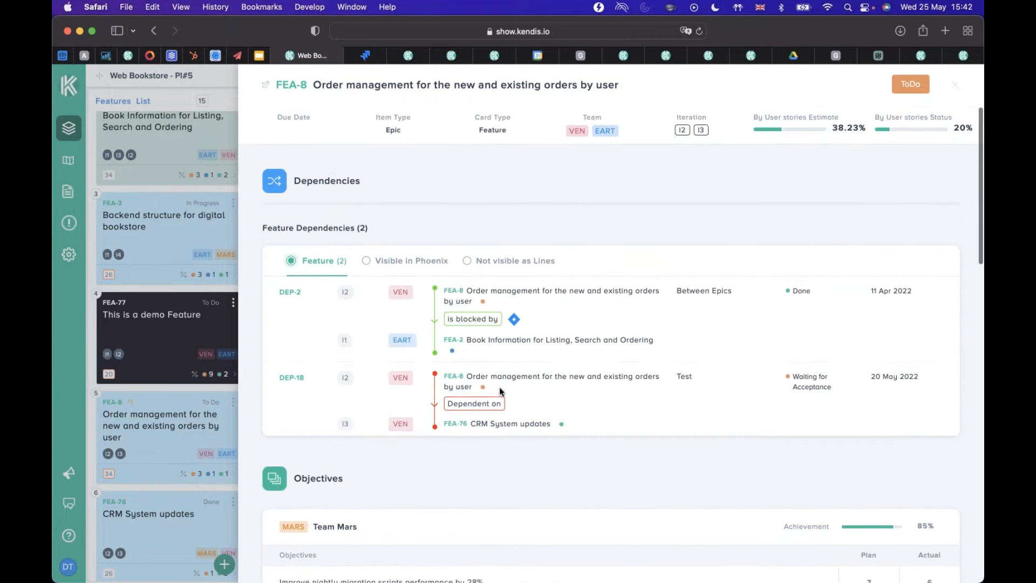
Examine FEA-8's objectives, risks, impediments and action points, down to its planned stories and those not on a board iteration.
scroll(499, 460, "down", 2)
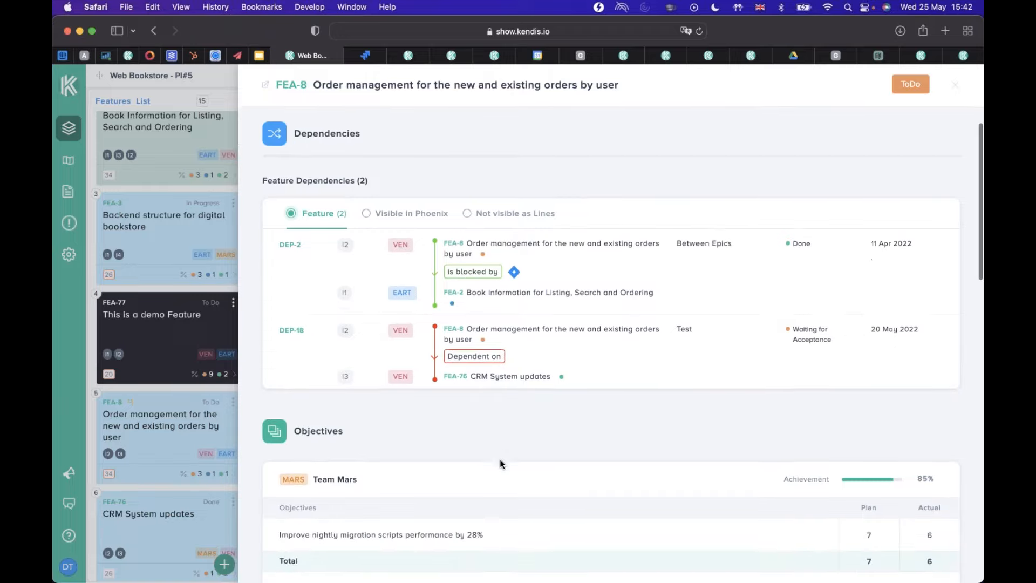
scroll(502, 463, "down", 2)
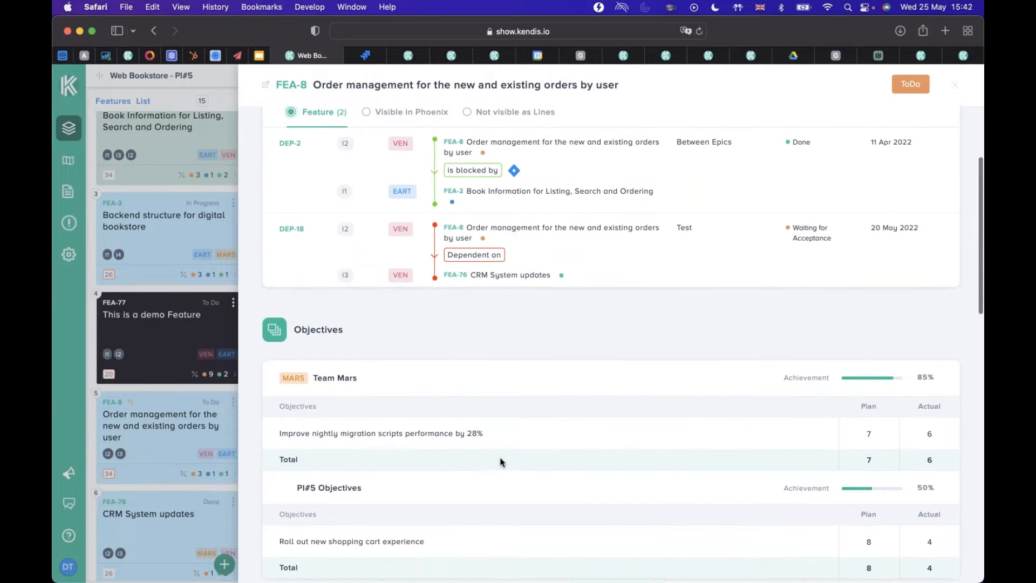
scroll(501, 462, "down", 4)
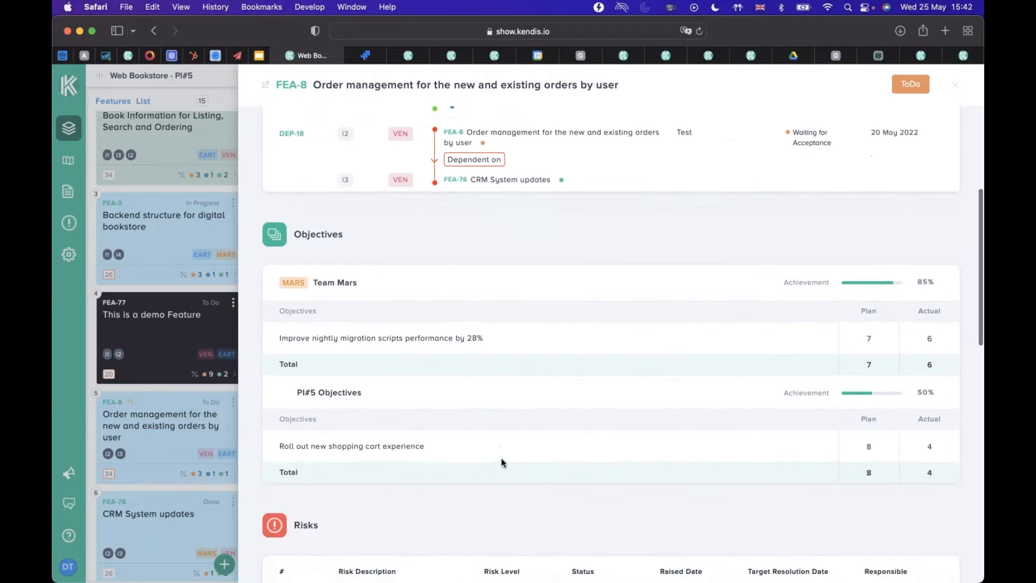
scroll(502, 463, "down", 3)
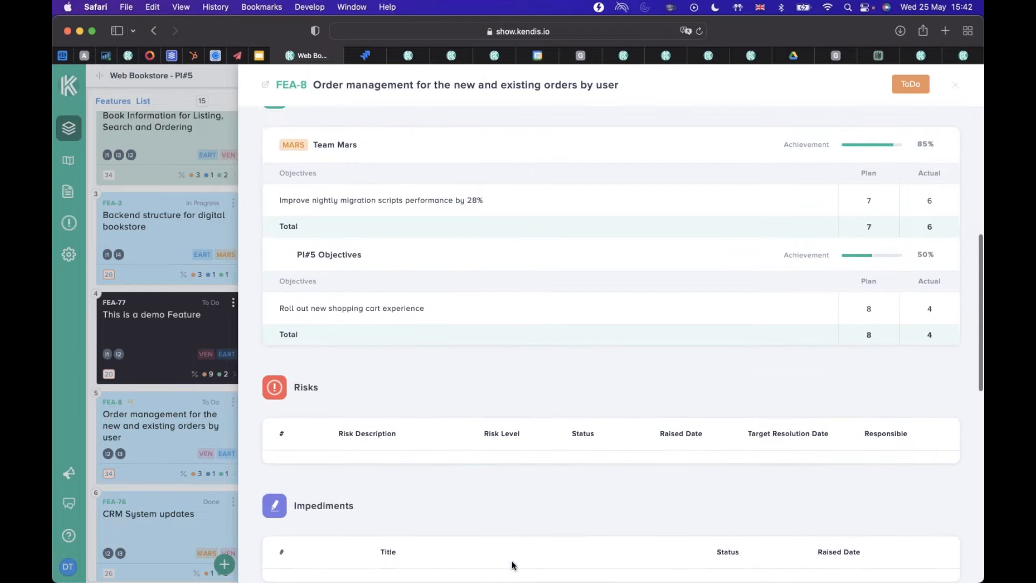
scroll(526, 510, "down", 3)
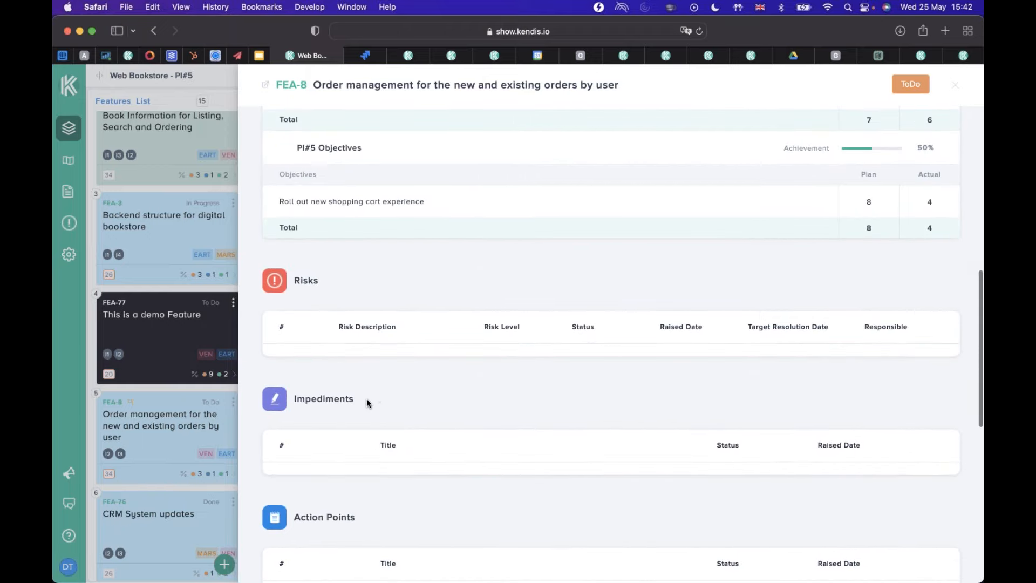
scroll(368, 399, "down", 4)
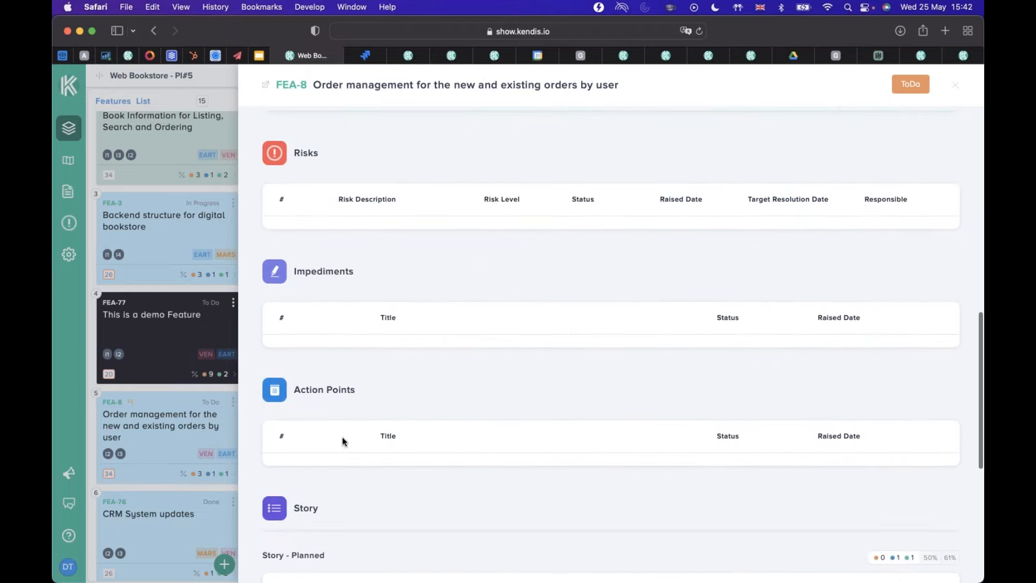
scroll(454, 430, "down", 6)
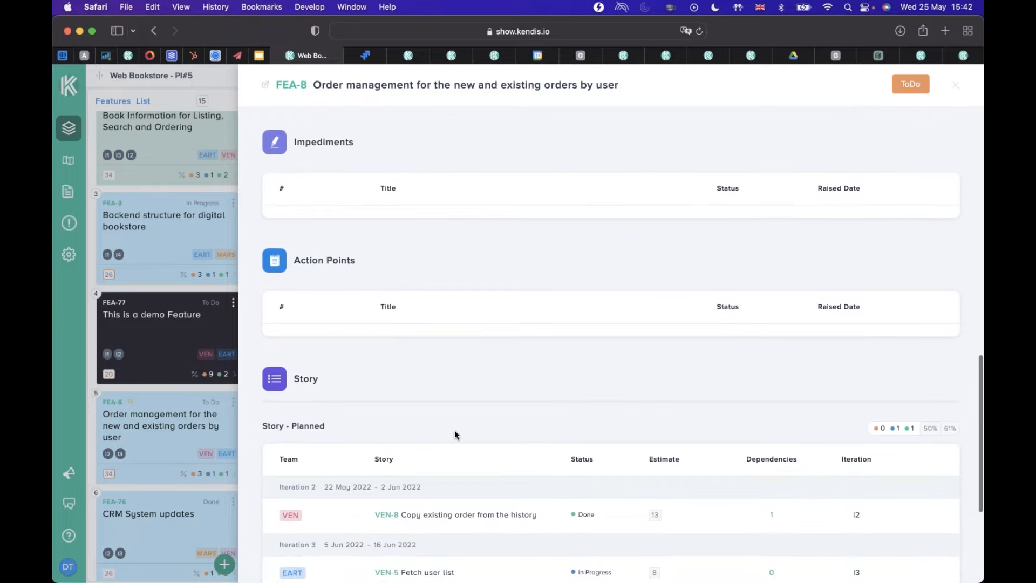
scroll(455, 429, "down", 3)
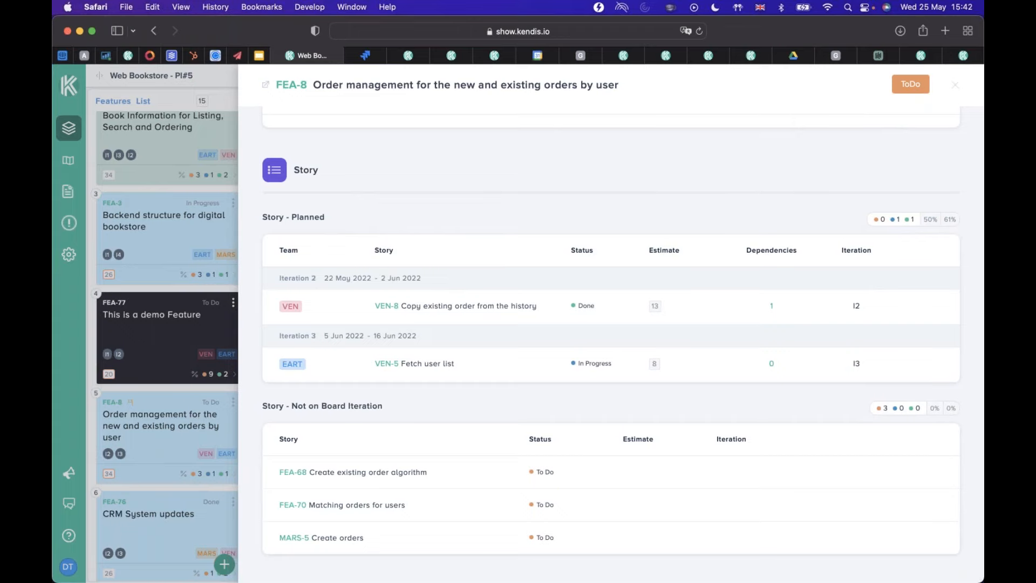
scroll(429, 372, "down", 1)
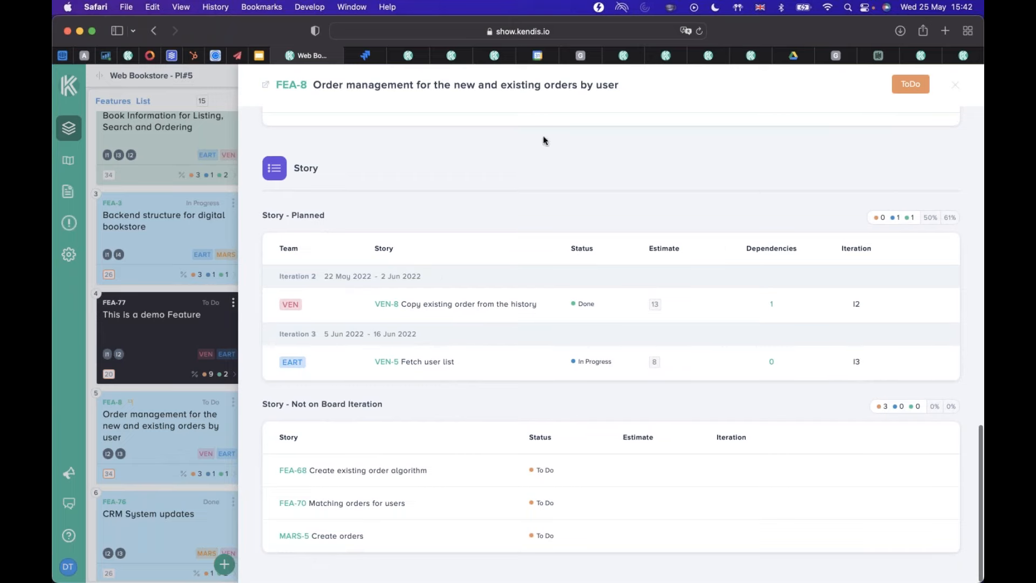
Return to the start of feature FEA-8's details and close them to get back to the board.
key("super+Tab")
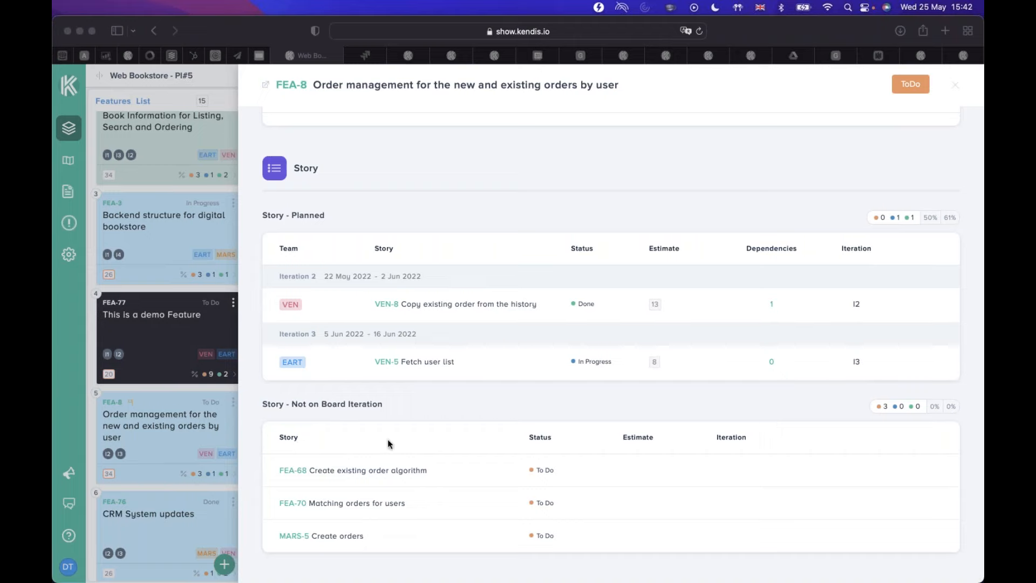
scroll(390, 389, "up", 10)
scroll(390, 394, "up", 7)
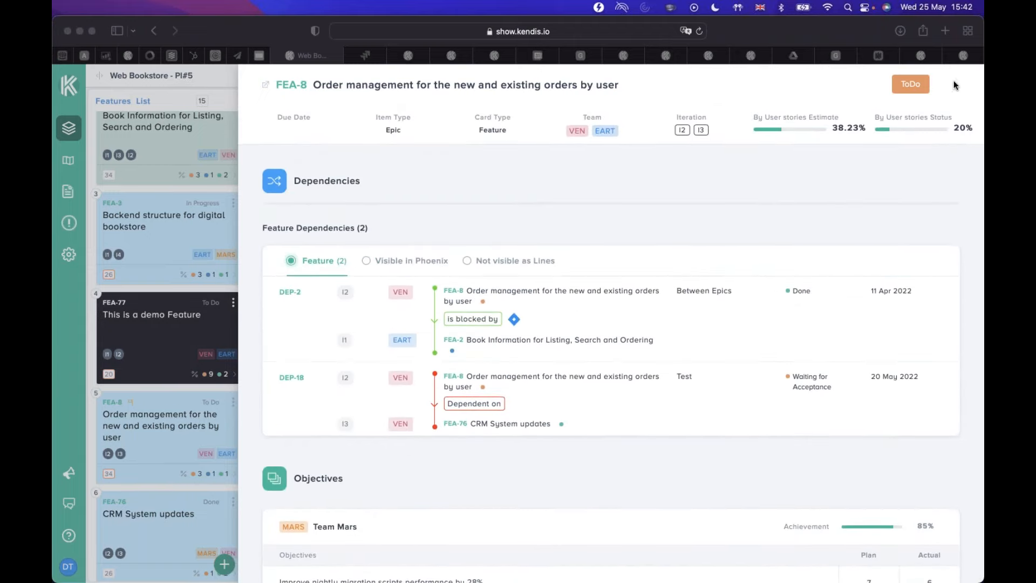
left_click(953, 86)
left_click(955, 85)
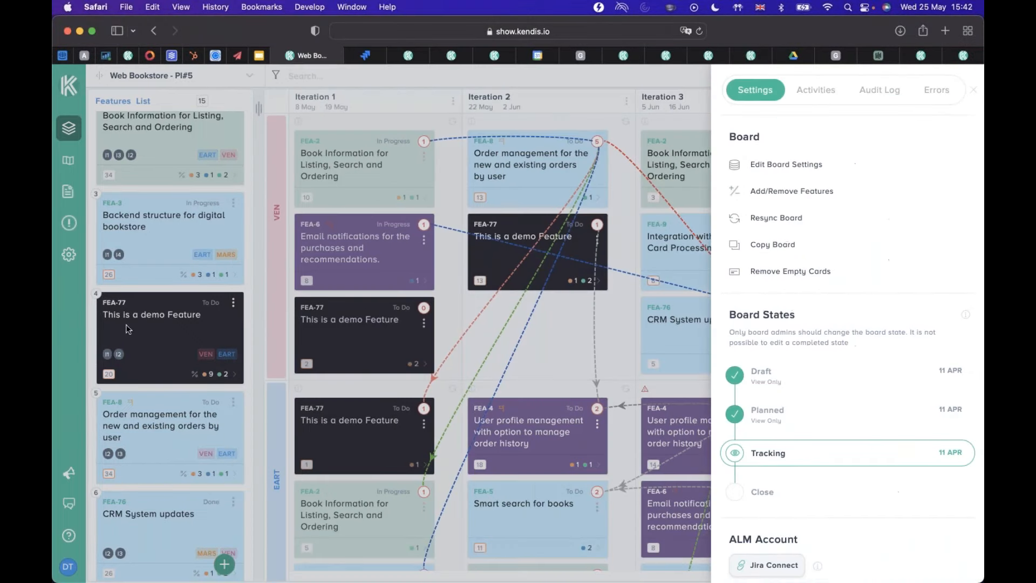
Show the available actions for feature FEA-77 in the features list, and dismiss them.
left_click(235, 305)
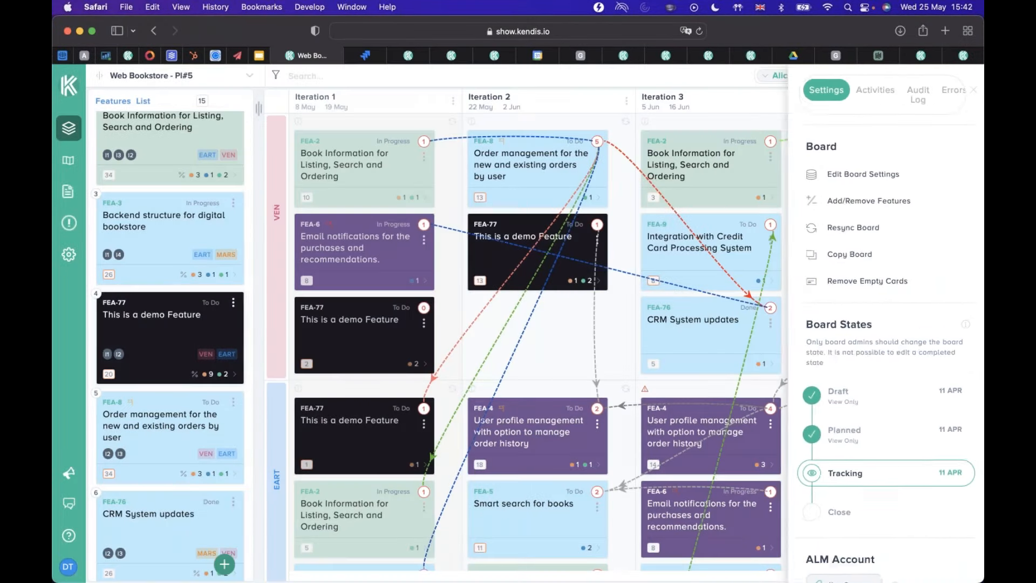
left_click(235, 304)
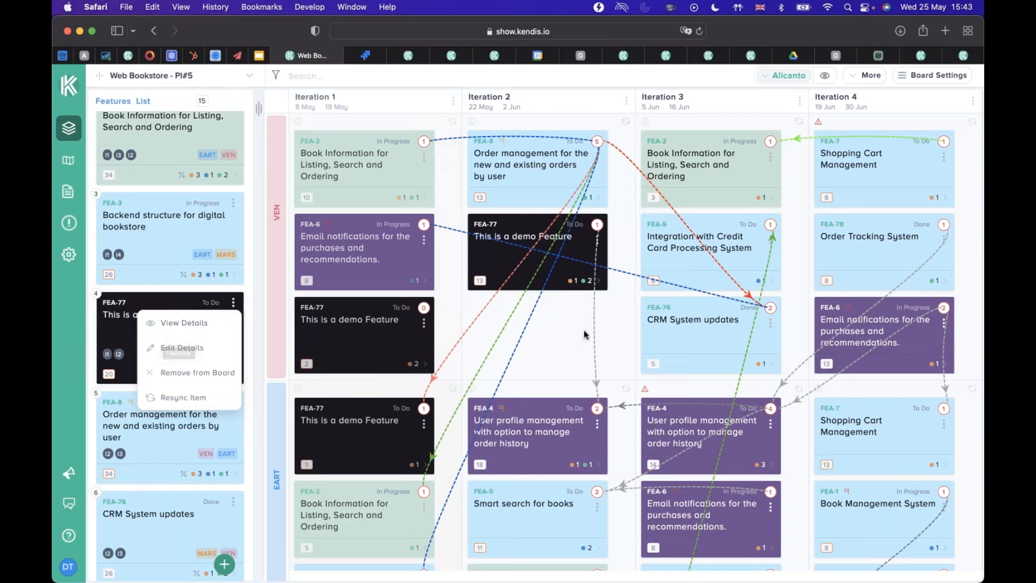
left_click(560, 347)
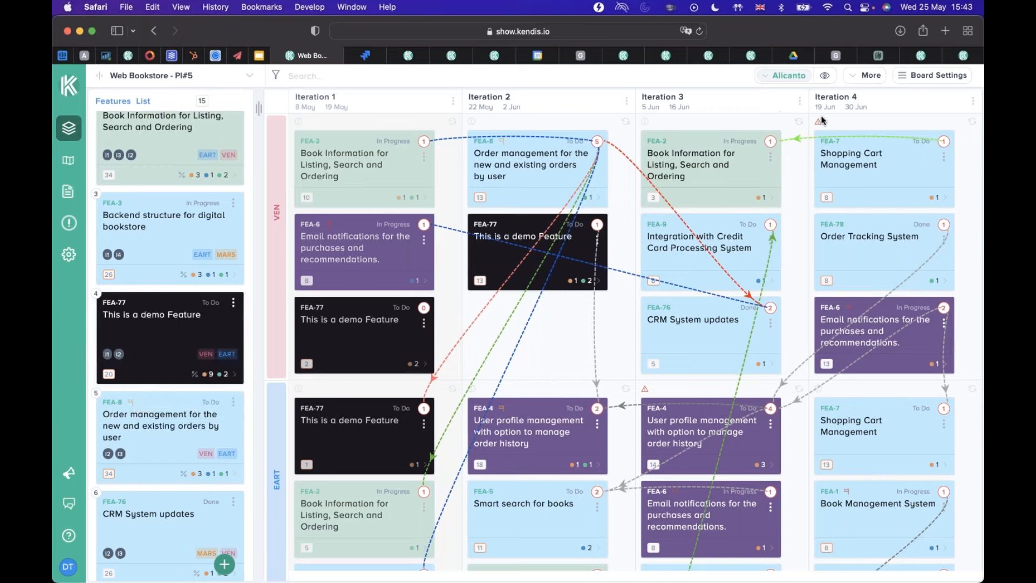
Open the board's Scrum of Scrums, review the open dependencies in the current iteration, and look over the team sections.
left_click(860, 75)
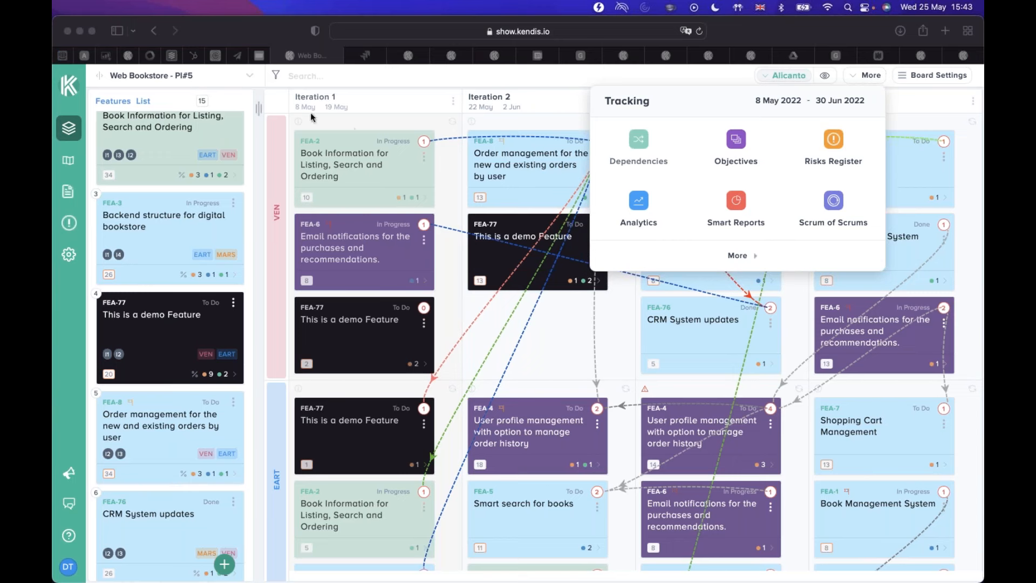
left_click(738, 257)
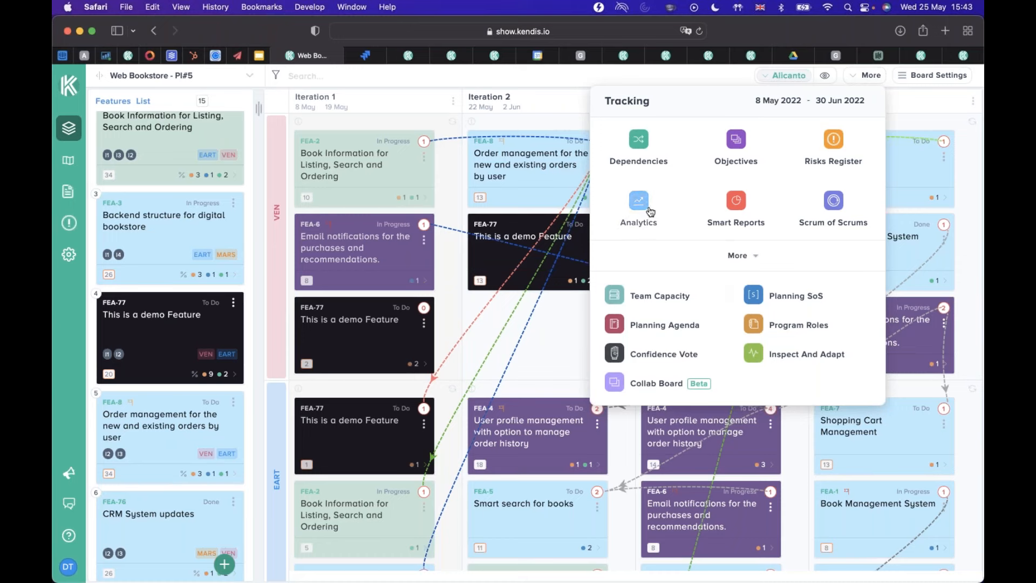
left_click(834, 203)
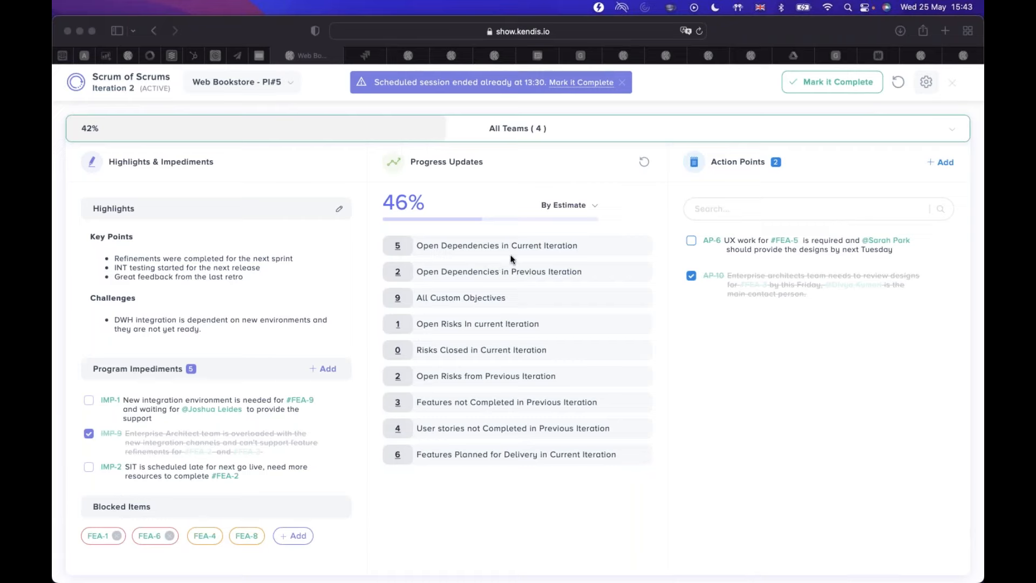
left_click(397, 247)
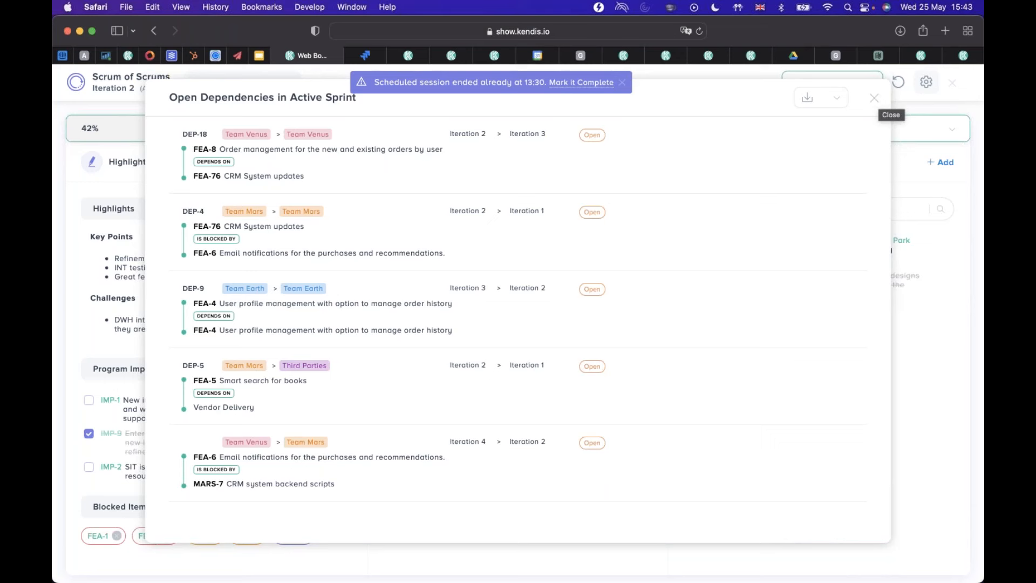
left_click(874, 97)
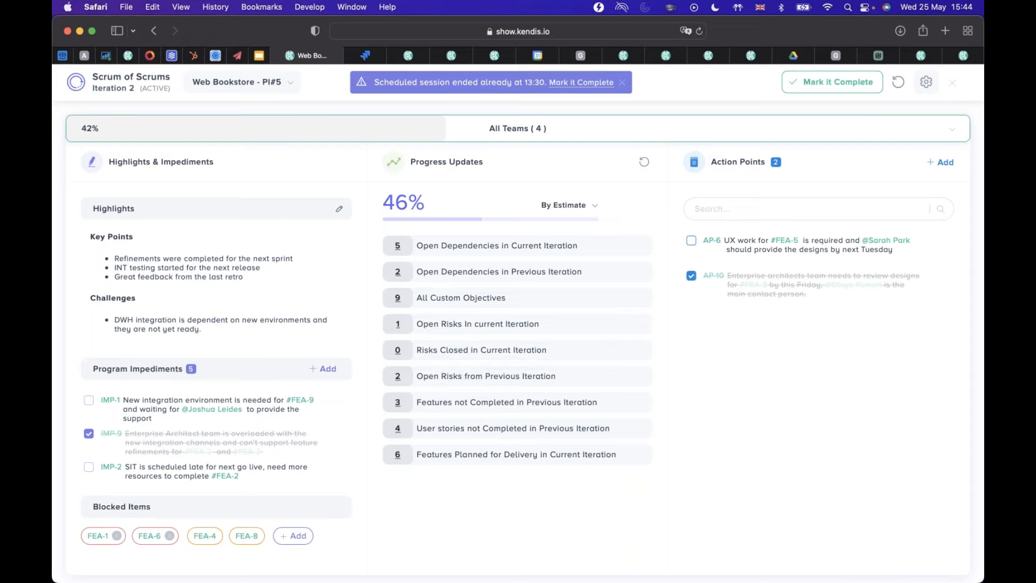
scroll(516, 481, "down", 4)
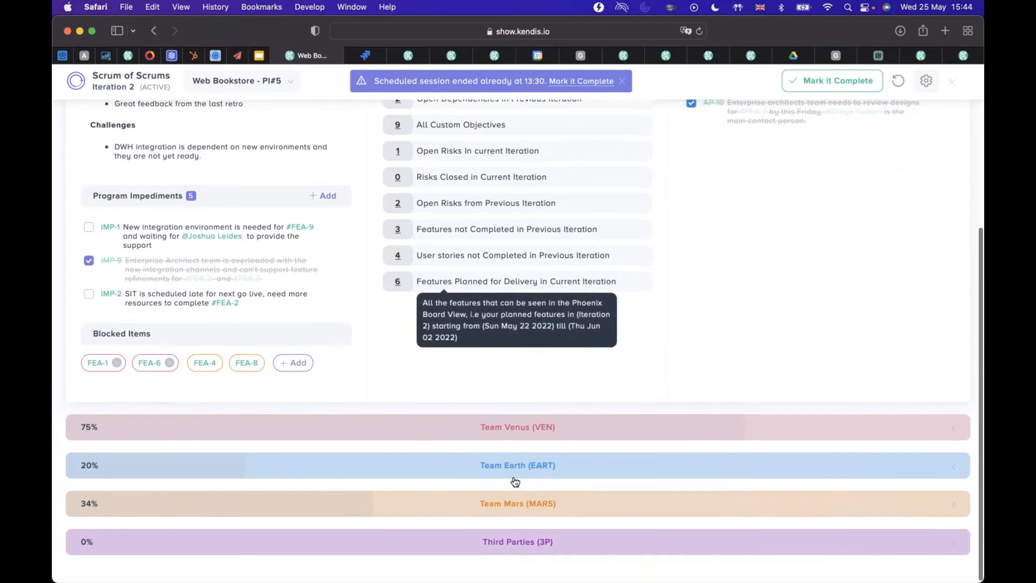
scroll(552, 374, "up", 4)
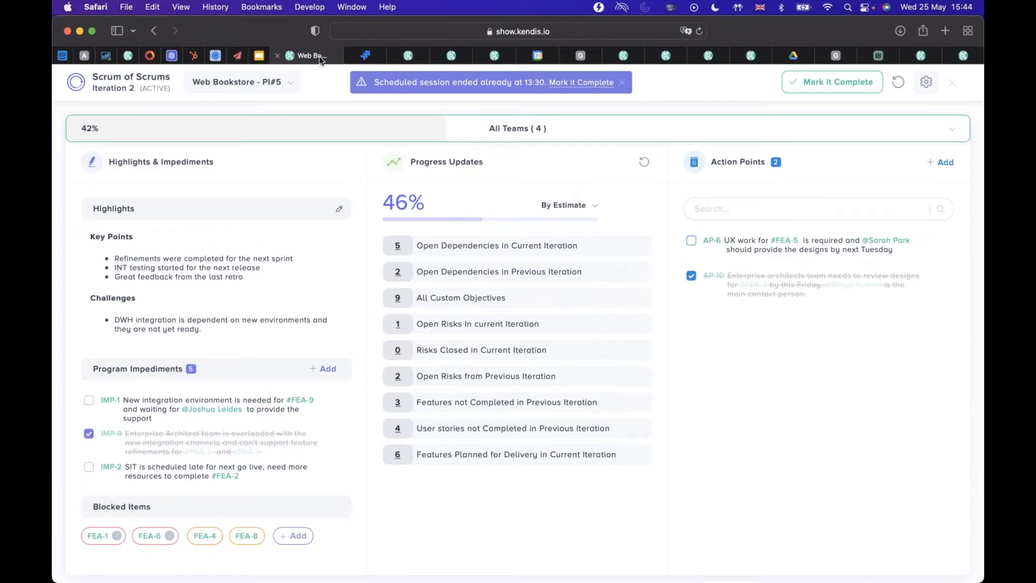
Duplicate the board's browser tab, and open and close the Scrum of Scrums in the copy.
right_click(319, 57)
key("Escape")
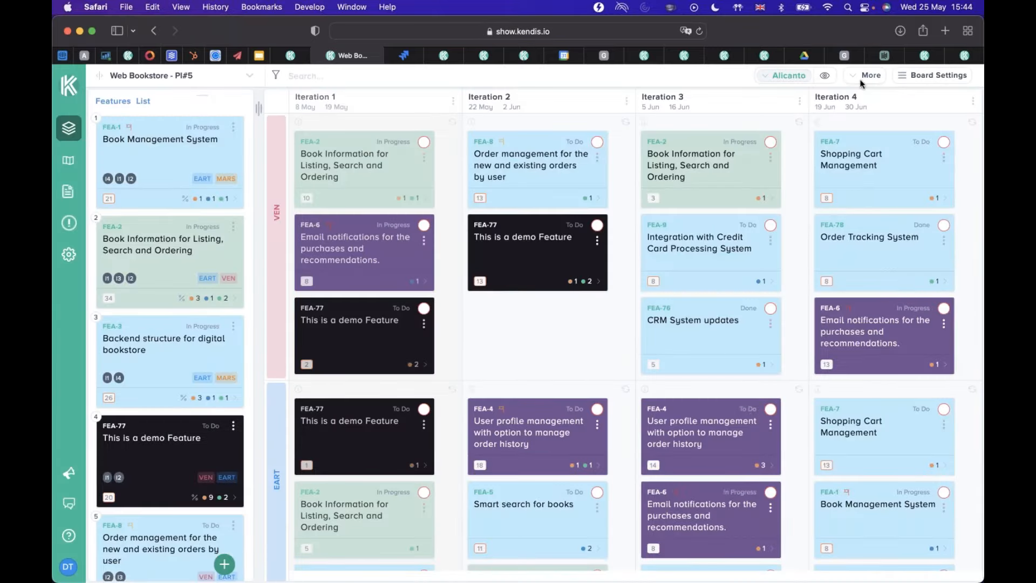
left_click(866, 76)
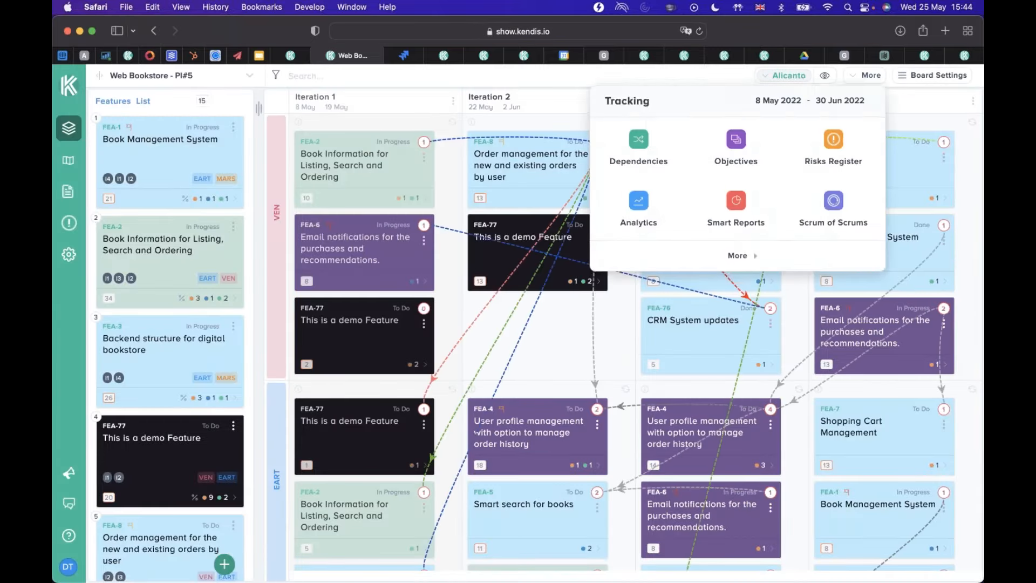
left_click(860, 213)
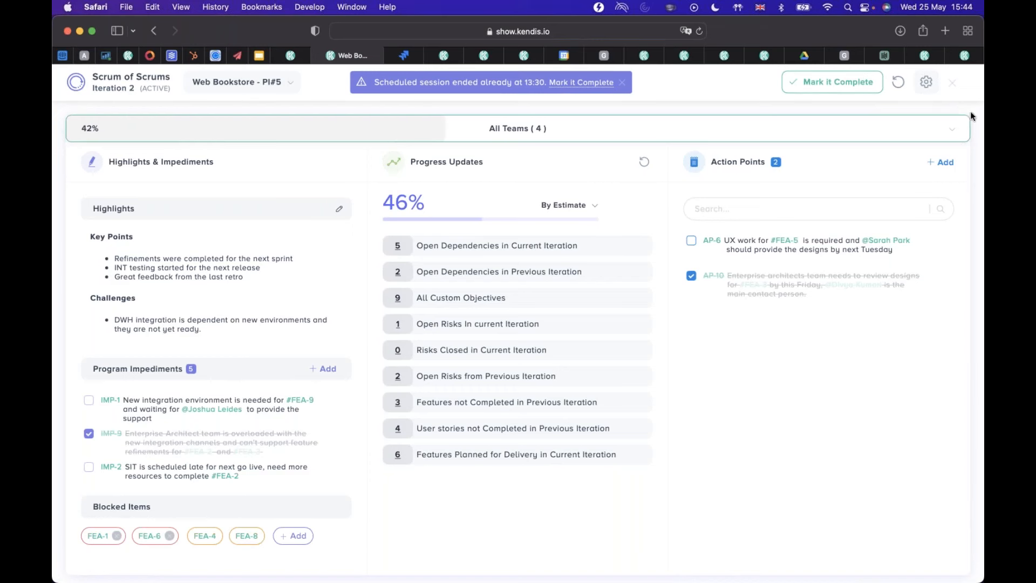
left_click(951, 85)
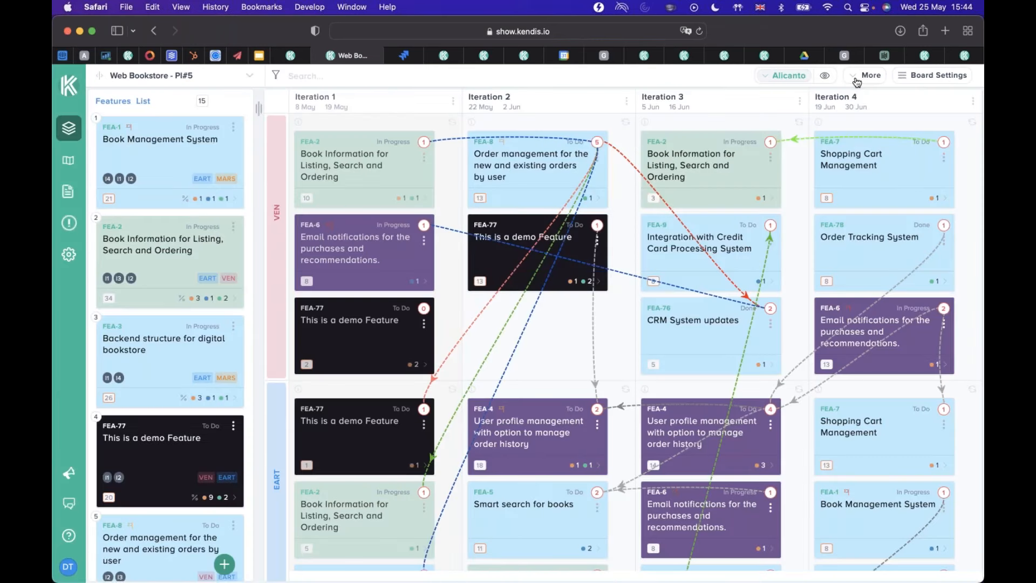
Open the dependency tracking list in the duplicated tab and scan the Team Venus dependencies.
left_click(863, 80)
left_click(626, 145)
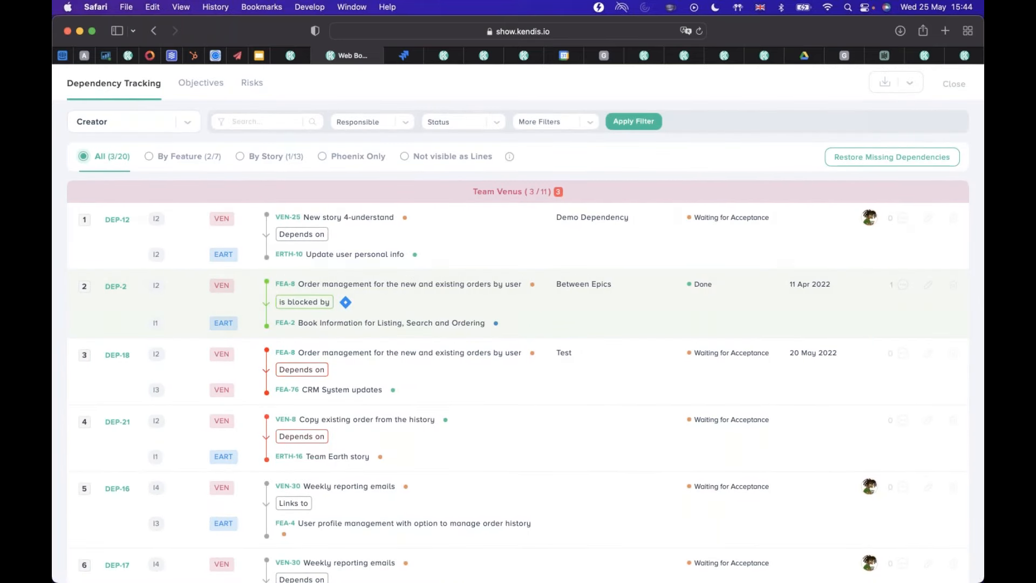
scroll(582, 413, "down", 5)
scroll(578, 372, "up", 5)
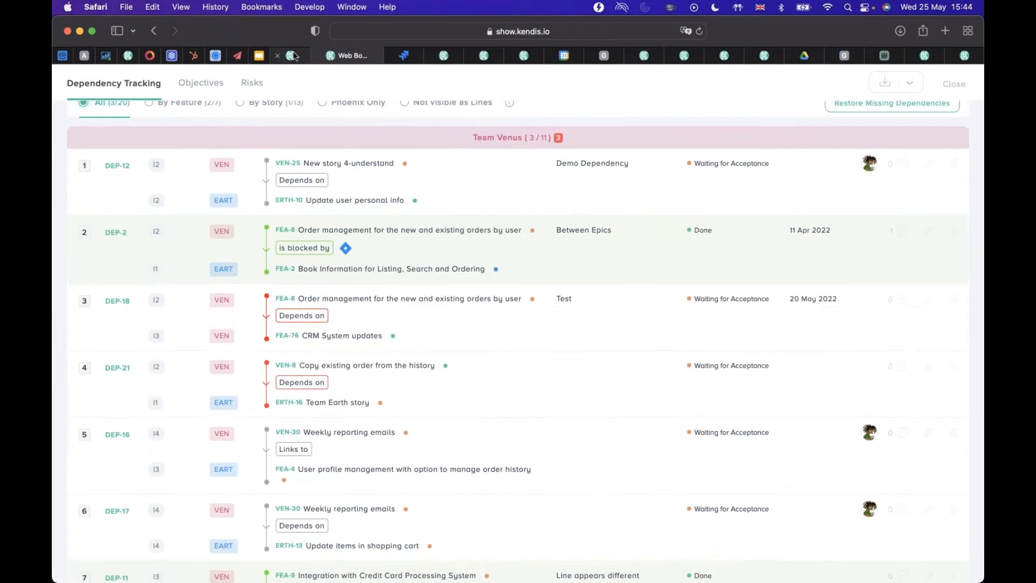
Switch to the original Scrum of Scrums tab, view the open dependencies in the previous iteration, and return to the board.
left_click(294, 56)
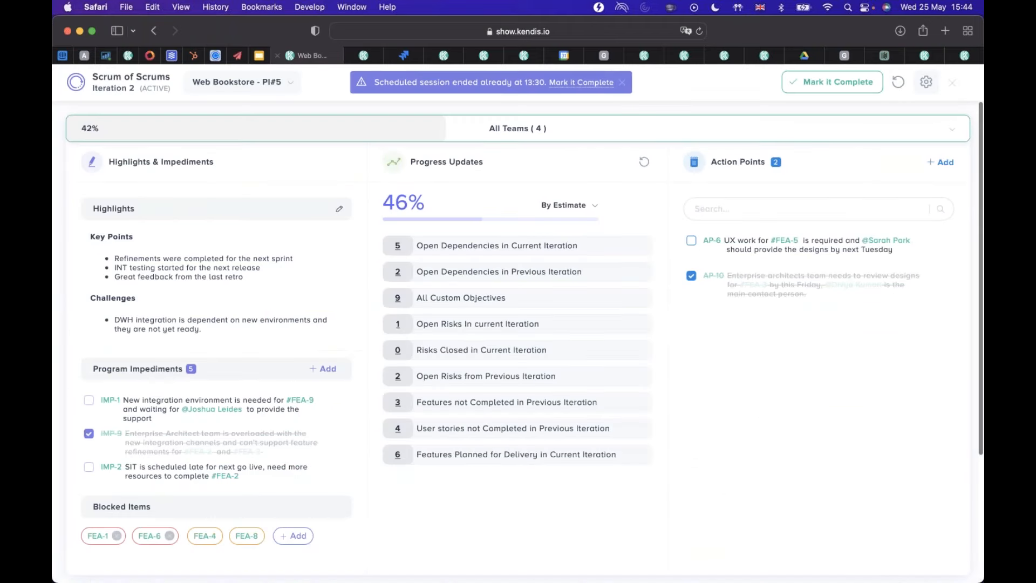
left_click(397, 277)
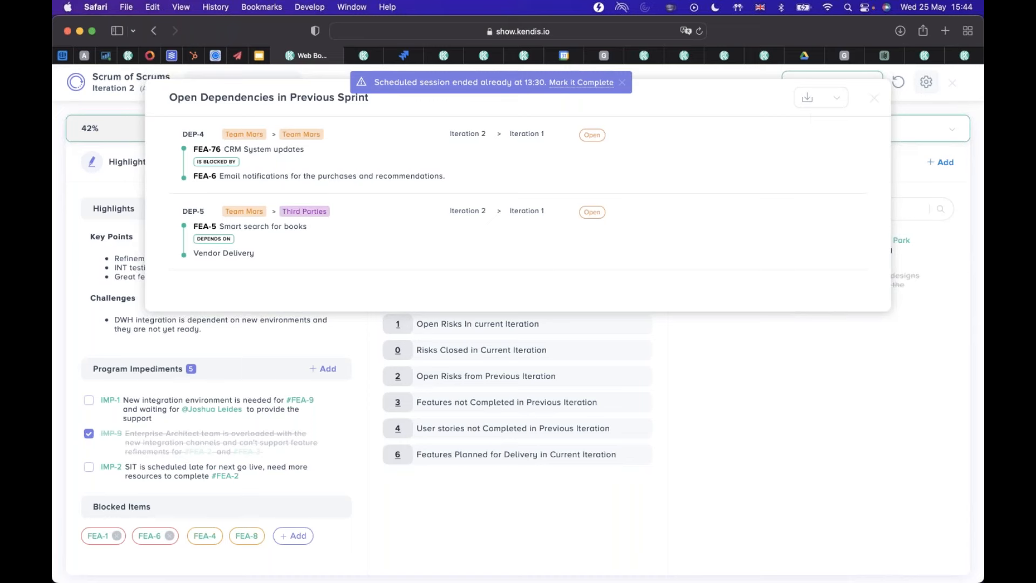
left_click(874, 100)
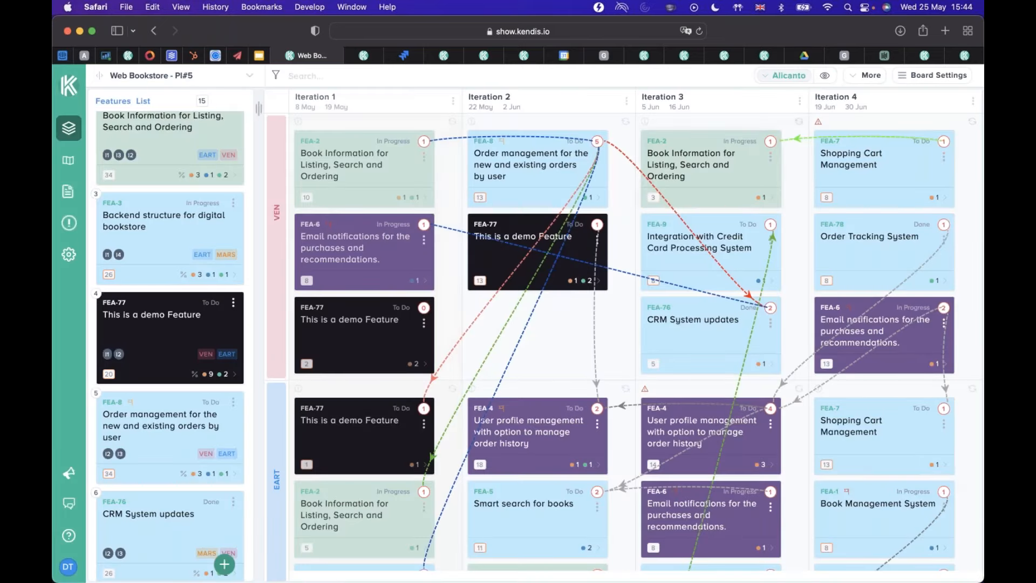
Turn off the display of dependency lines on the board.
left_click(826, 76)
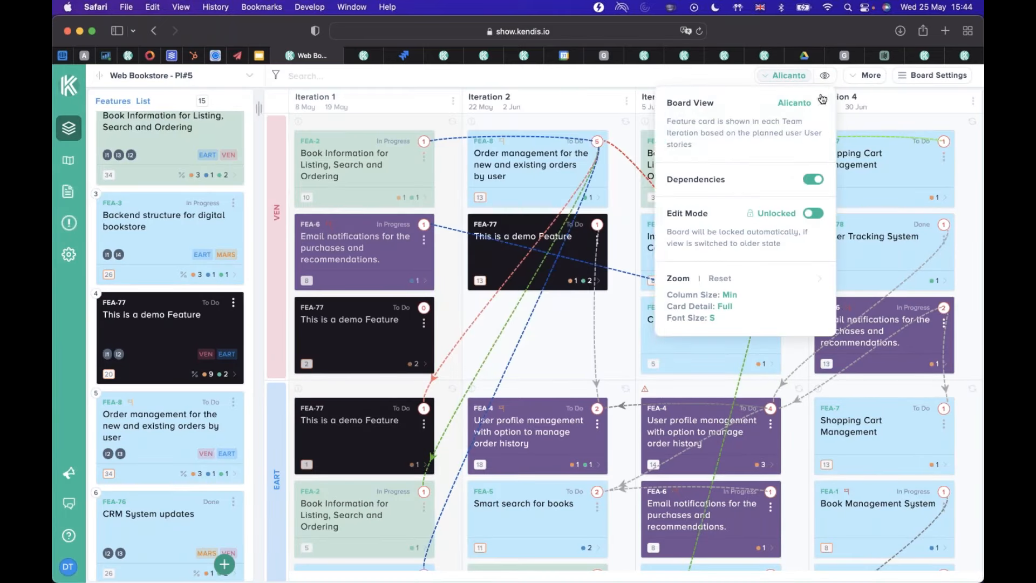
left_click(811, 180)
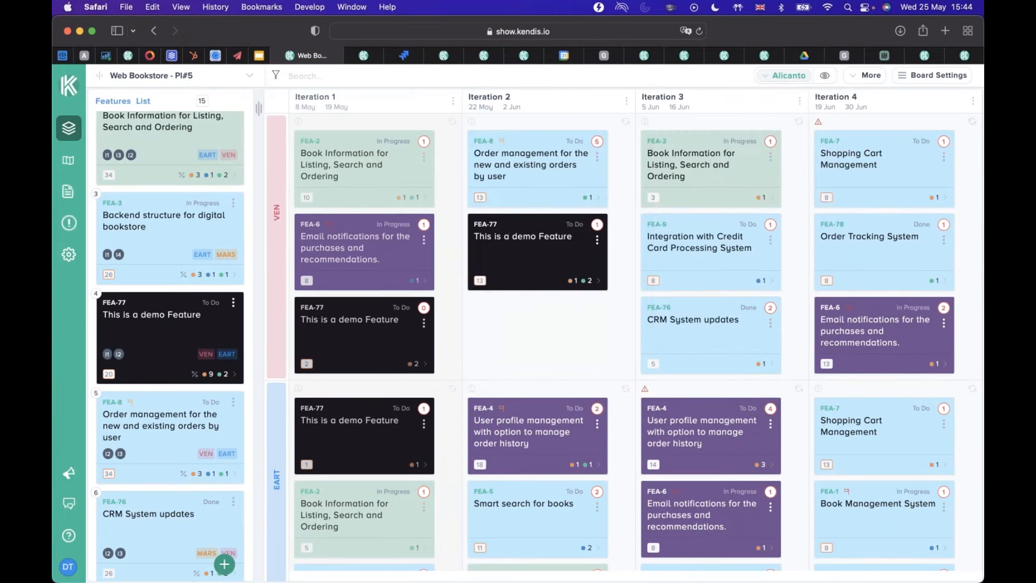
Open the board's Smart Reports and look over the open dependencies in the Dependencies Updates report.
left_click(851, 76)
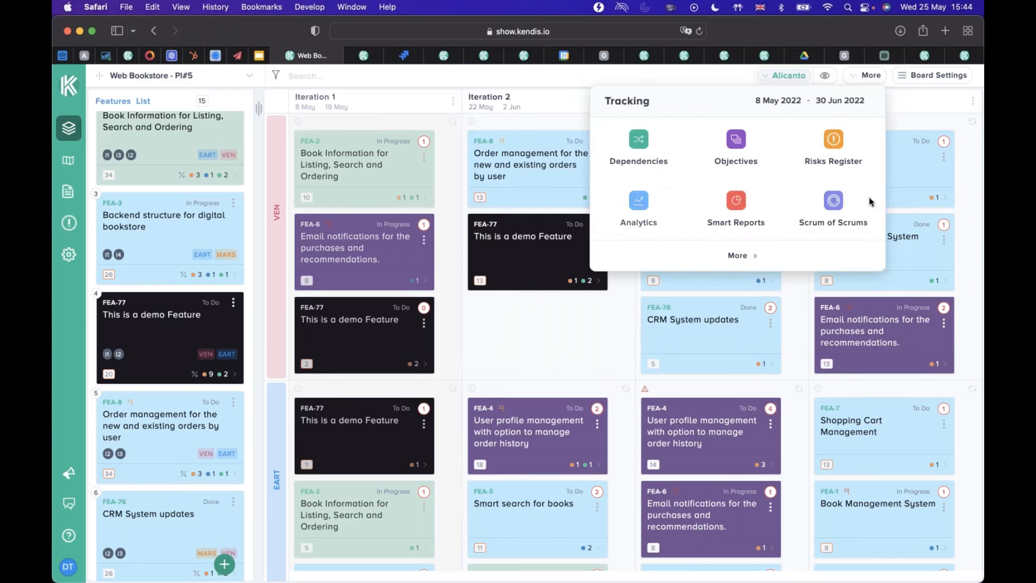
left_click(743, 256)
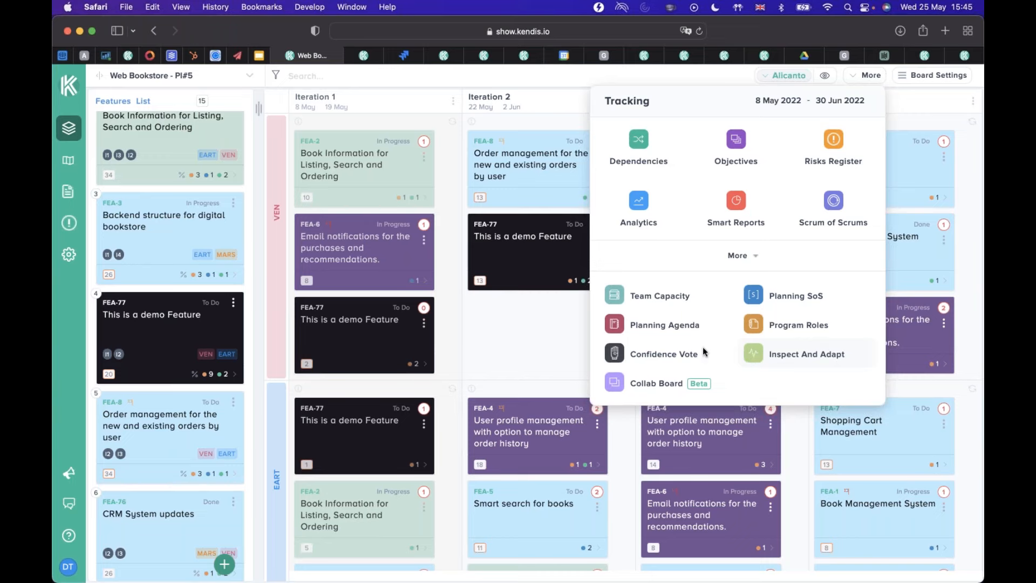
left_click(734, 195)
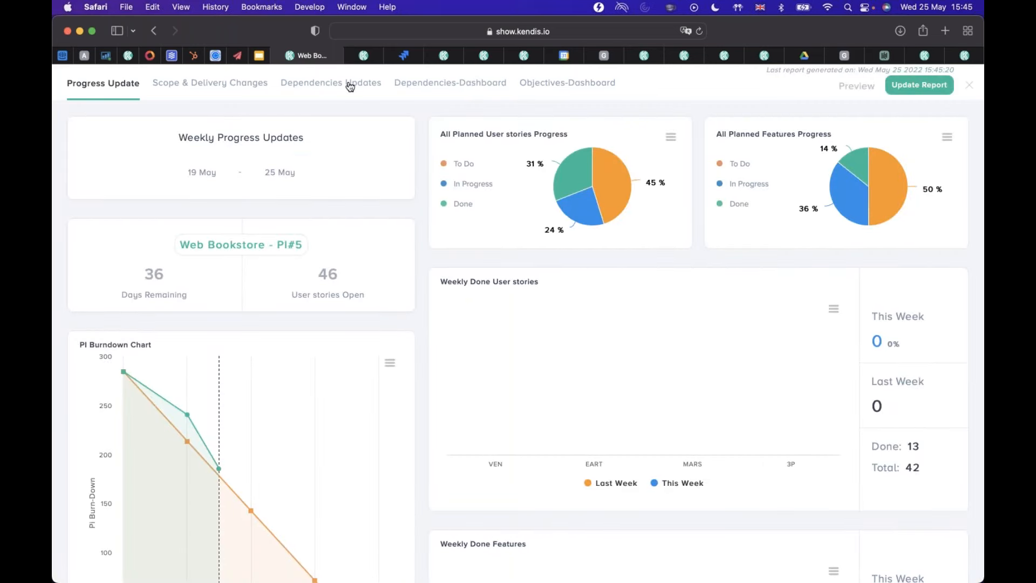
left_click(362, 97)
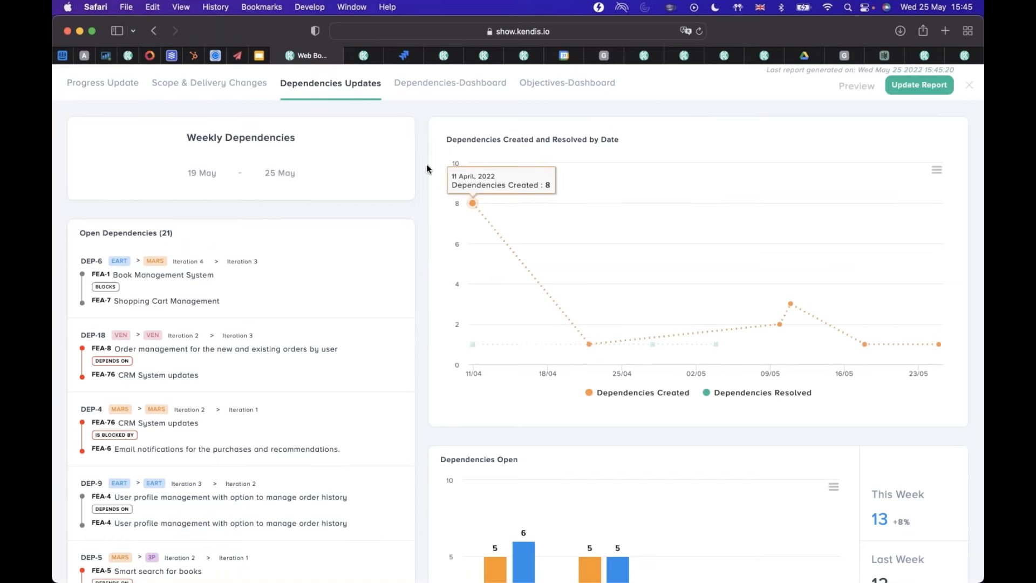
scroll(328, 370, "down", 10)
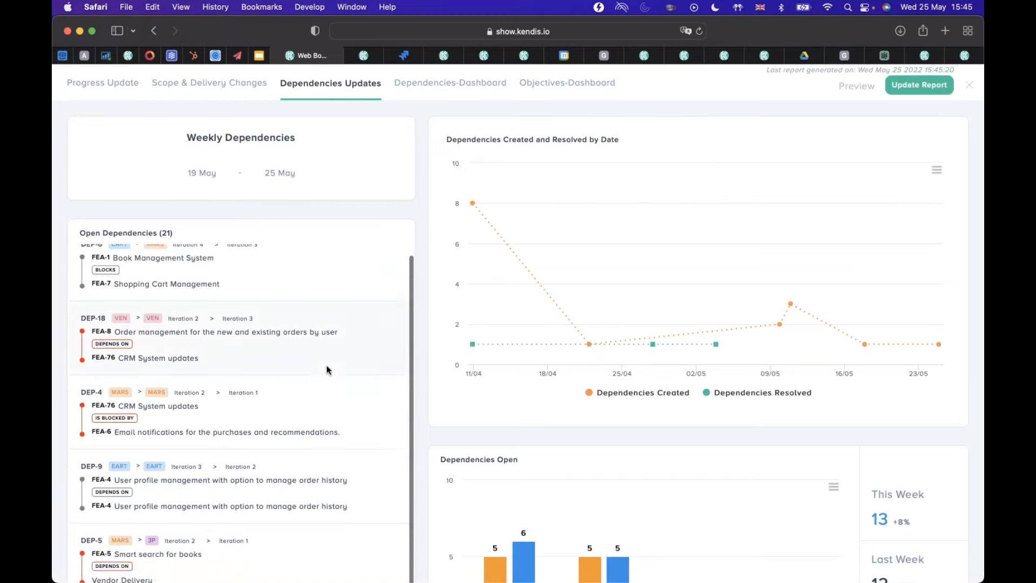
scroll(241, 410, "up", 10)
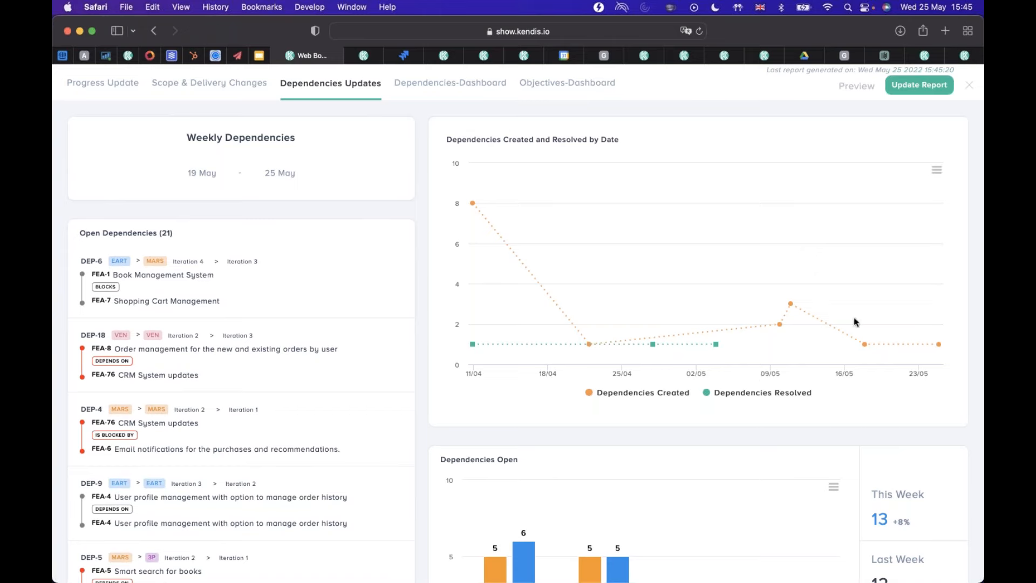
List the dependencies resolved on 28 April 2022 from the created and resolved chart, and close the list.
left_click(654, 346)
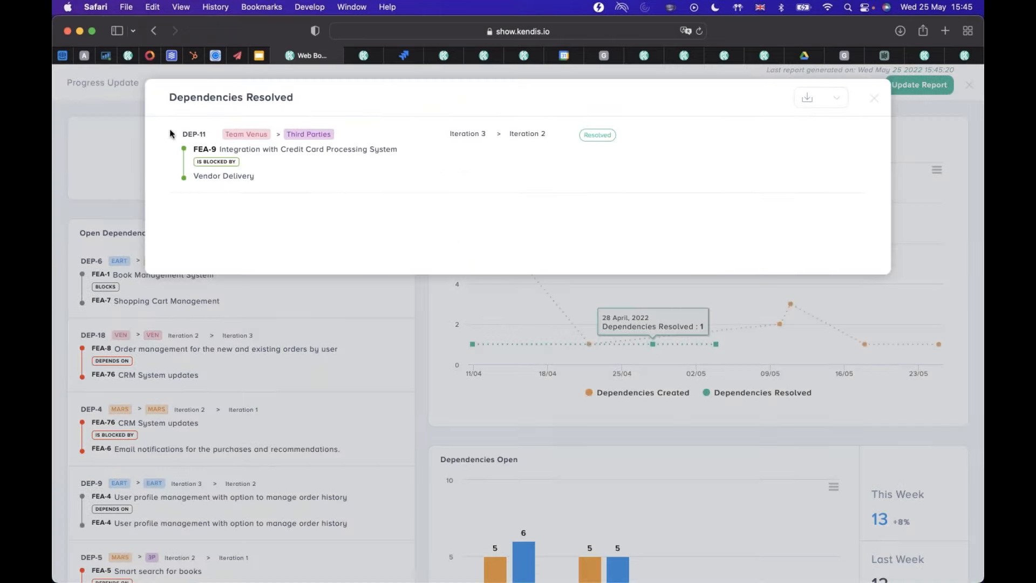
left_click(873, 100)
mouse_move(653, 344)
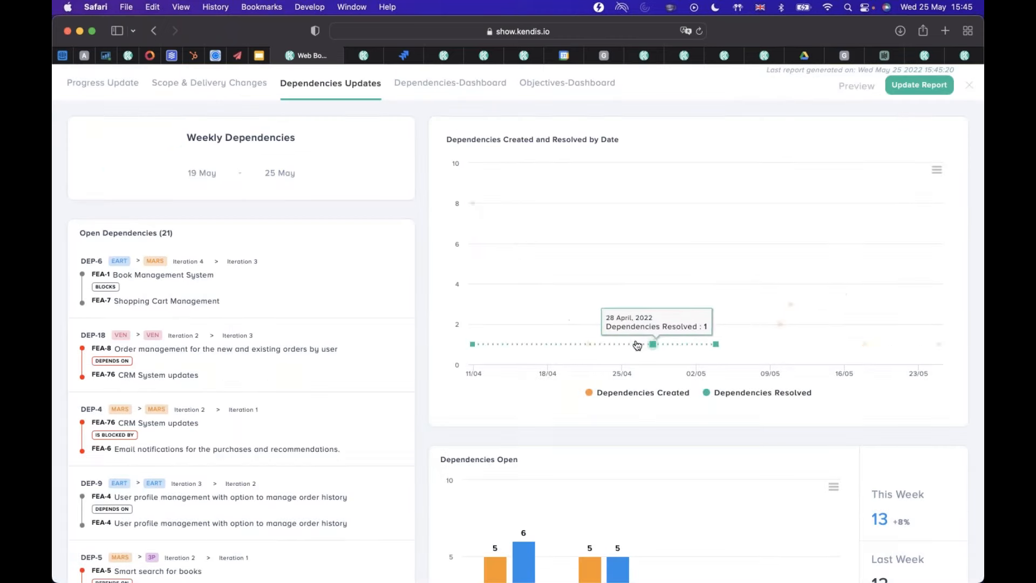
Examine the weekly Dependencies Open and Dependencies Resolved charts per team, and return to the start of the report.
scroll(637, 342, "down", 5)
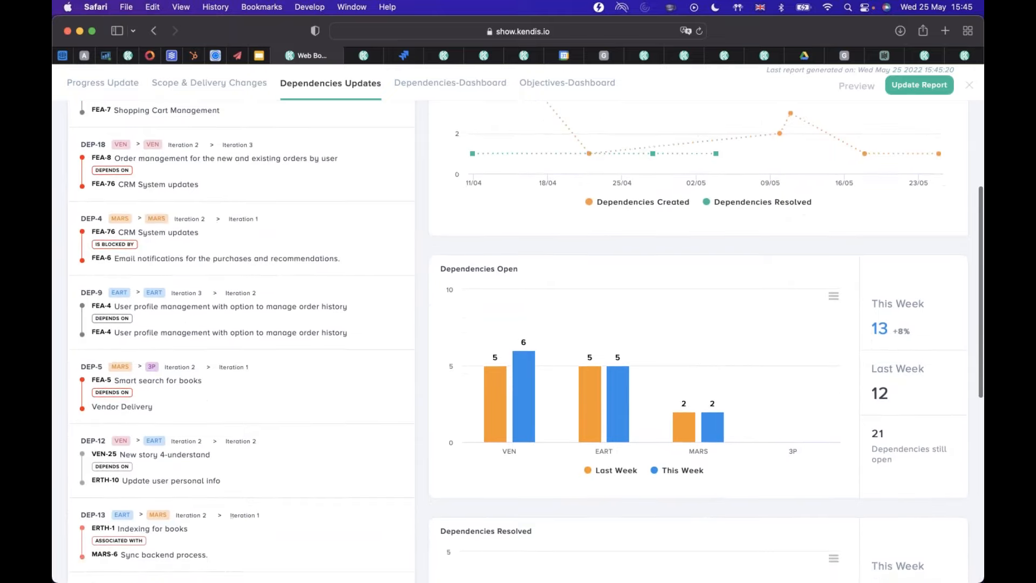
scroll(637, 342, "down", 2)
scroll(637, 342, "down", 2)
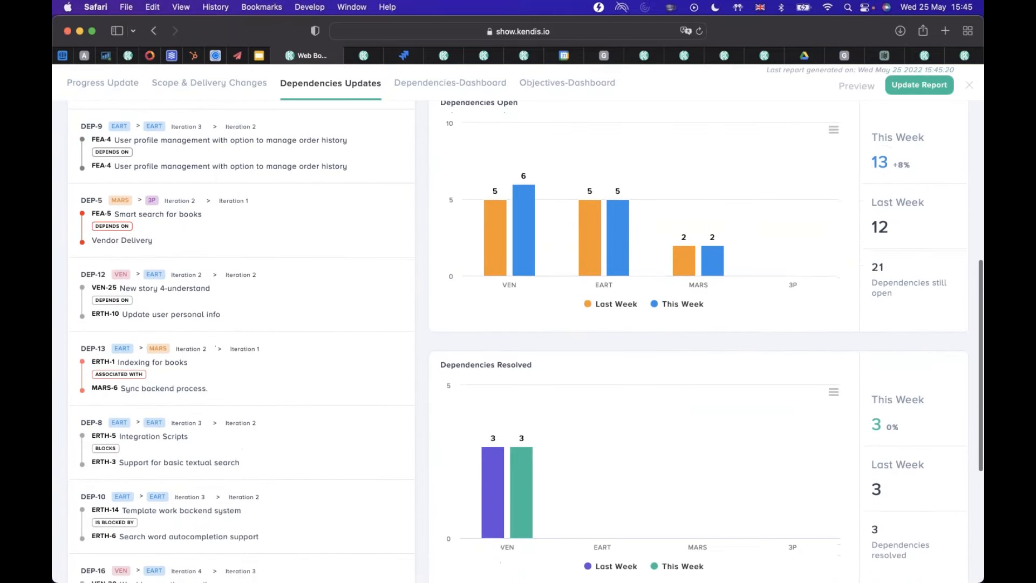
scroll(633, 346, "up", 8)
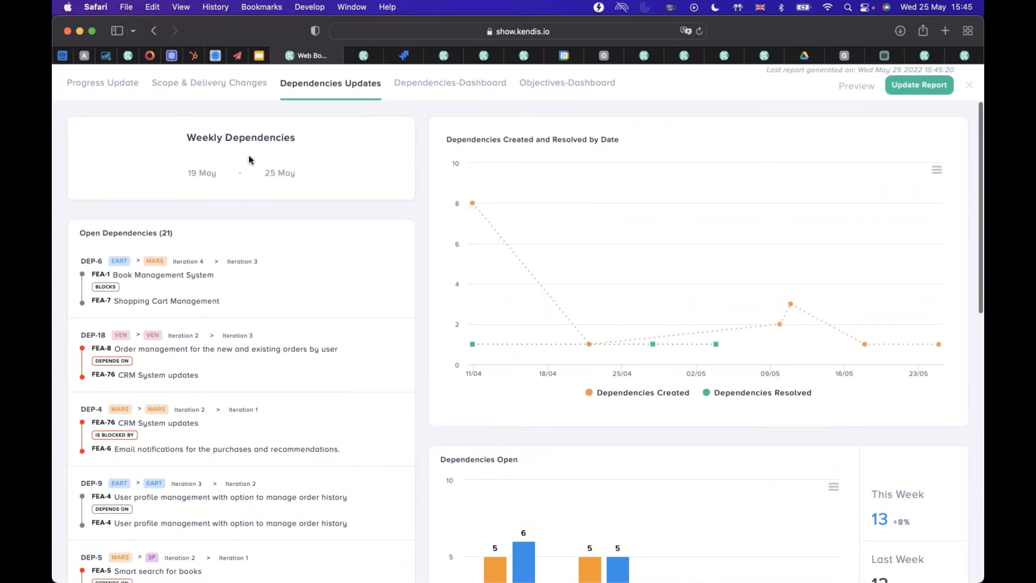
Show the date picker for the start of the Weekly Dependencies range, and close it without choosing another date.
left_click(203, 178)
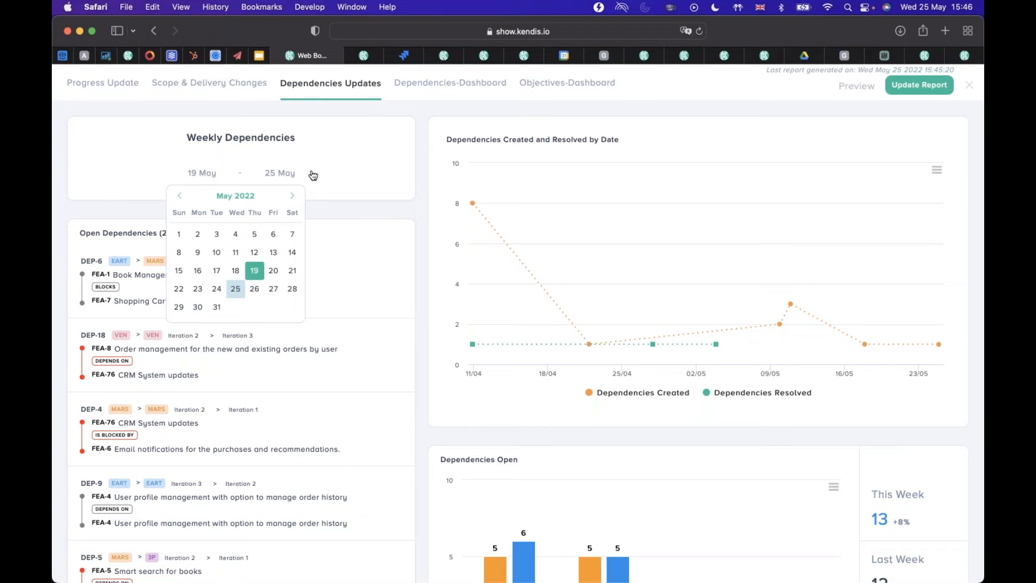
left_click(354, 165)
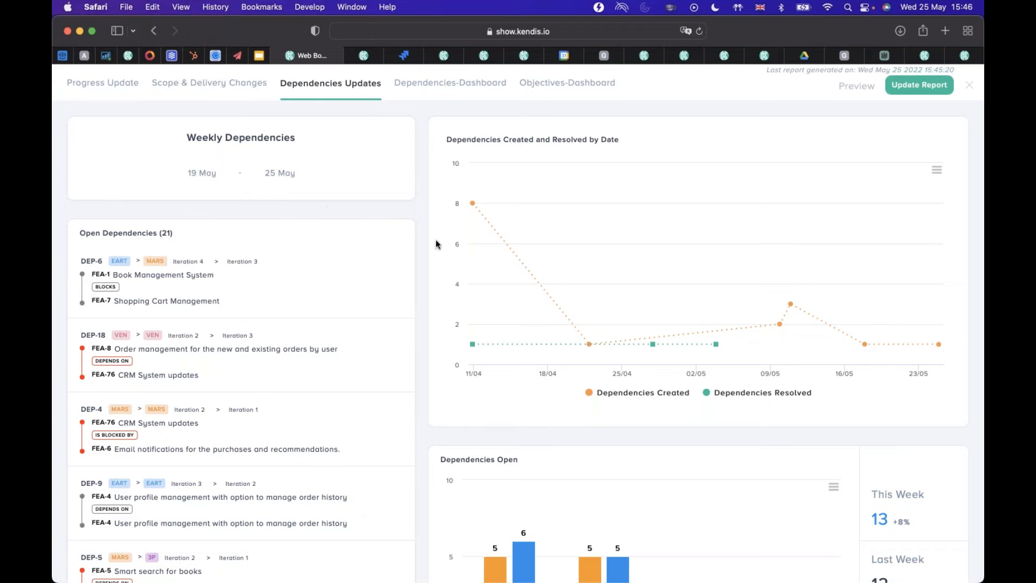
scroll(436, 240, "down", 3)
scroll(436, 240, "up", 3)
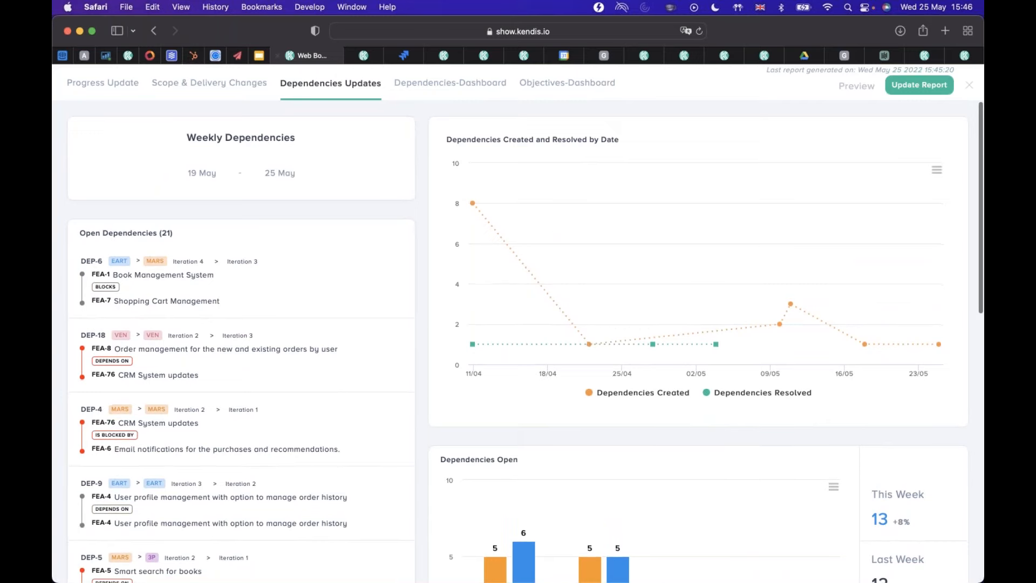
View the Scope & Delivery Changes and Progress Update reports, and return to the Dependencies Updates report.
left_click(201, 83)
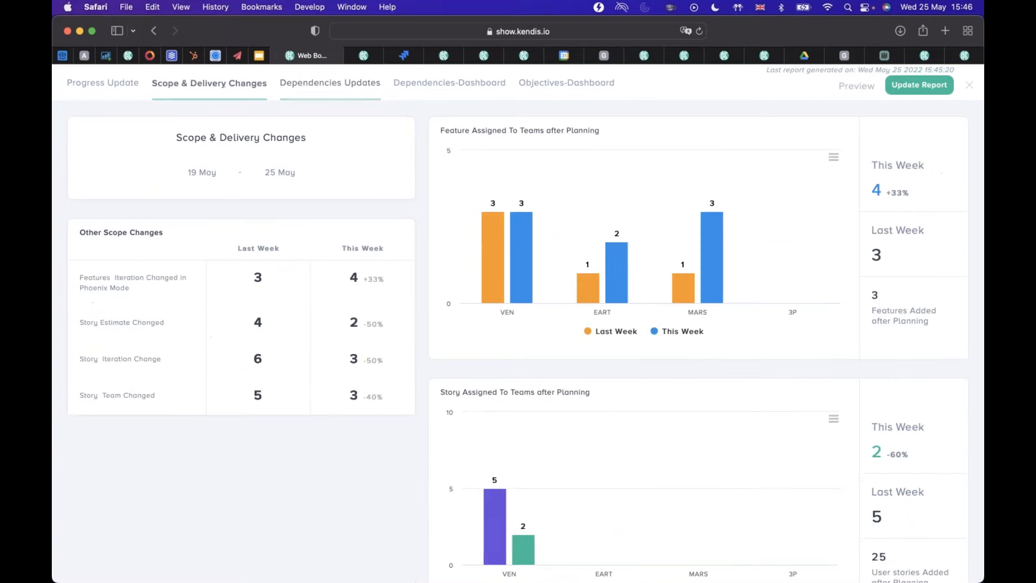
left_click(123, 89)
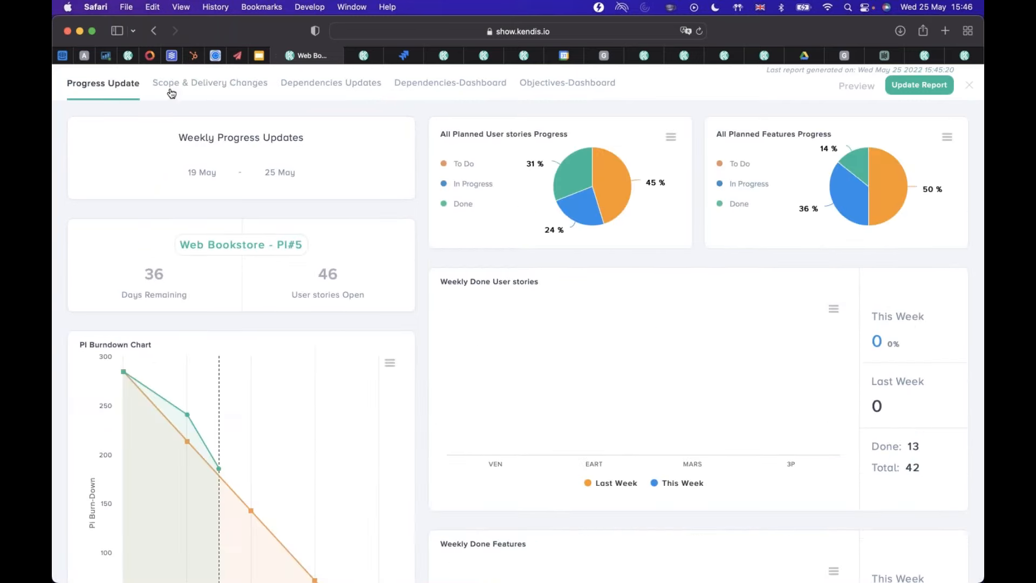
left_click(353, 89)
Check Team Venus's open dependencies for this week in the Dependencies Open chart, and return to the start of the report.
scroll(590, 322, "down", 8)
scroll(590, 322, "down", 2)
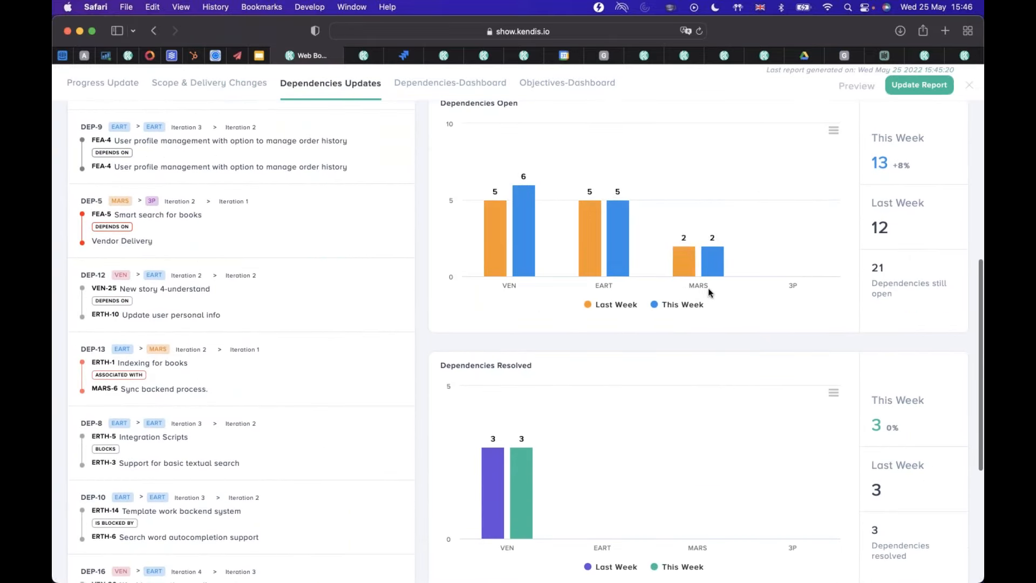
mouse_move(492, 233)
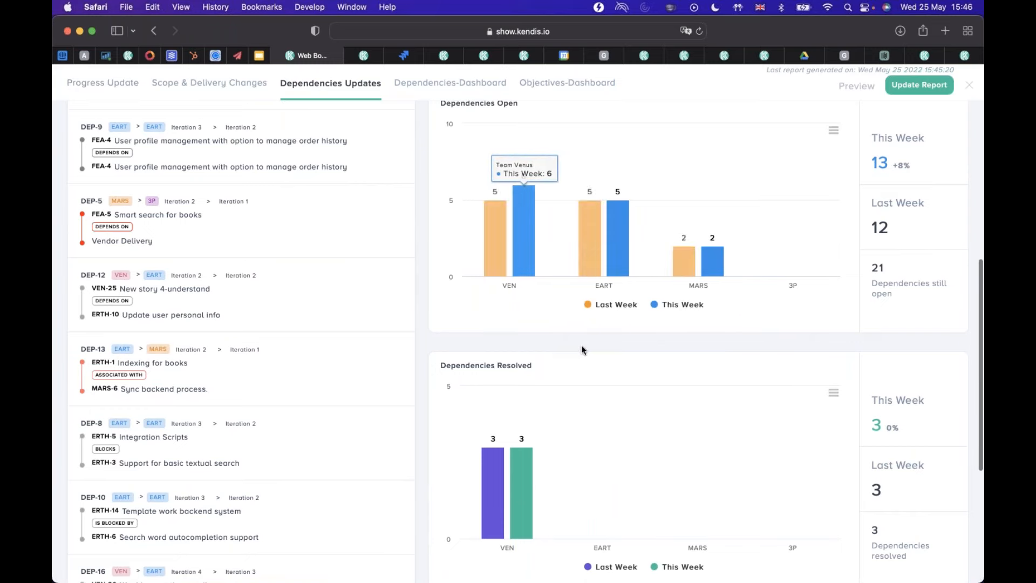
scroll(581, 346, "down", 8)
scroll(578, 429, "up", 15)
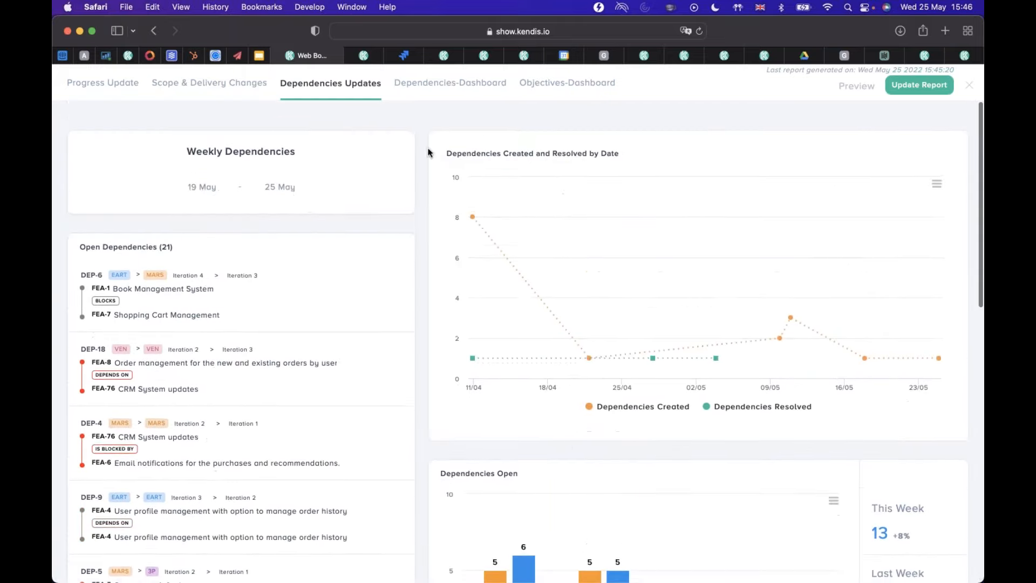
Open the Dependencies-Dashboard report and look over its dependency wheel and resolved and open totals.
left_click(441, 88)
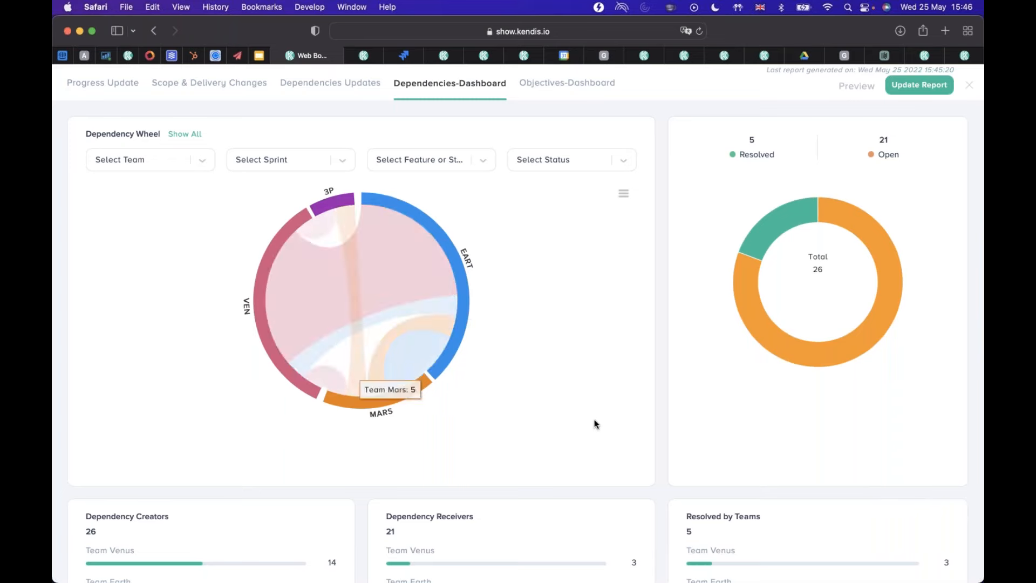
scroll(594, 415, "down", 1)
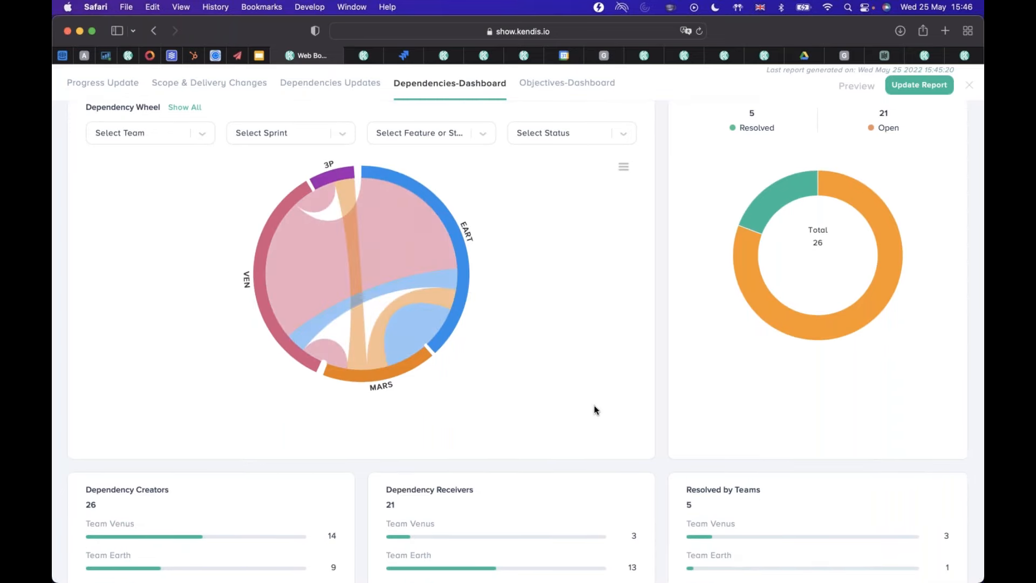
scroll(595, 410, "down", 1)
scroll(595, 410, "up", 2)
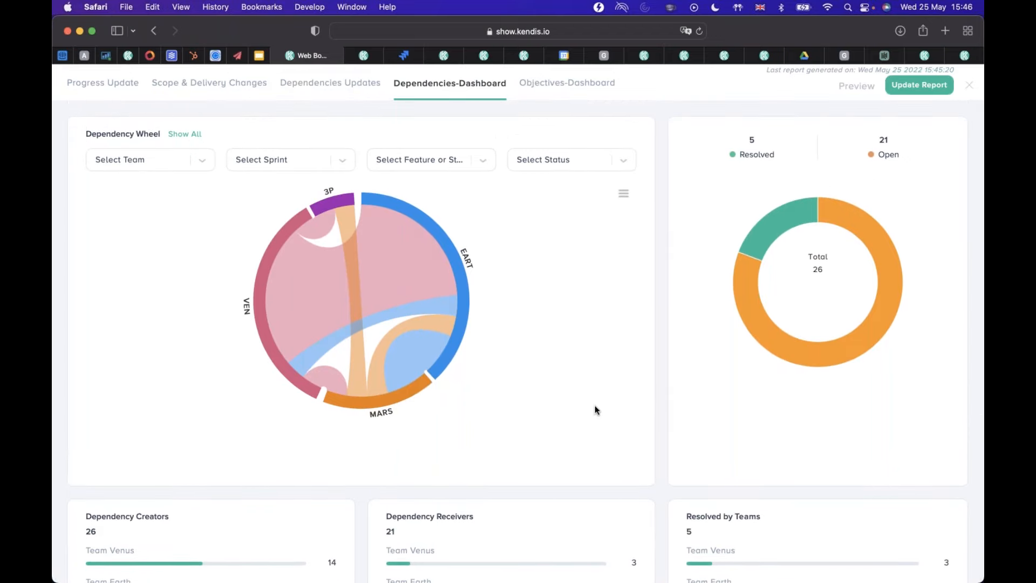
scroll(595, 406, "down", 1)
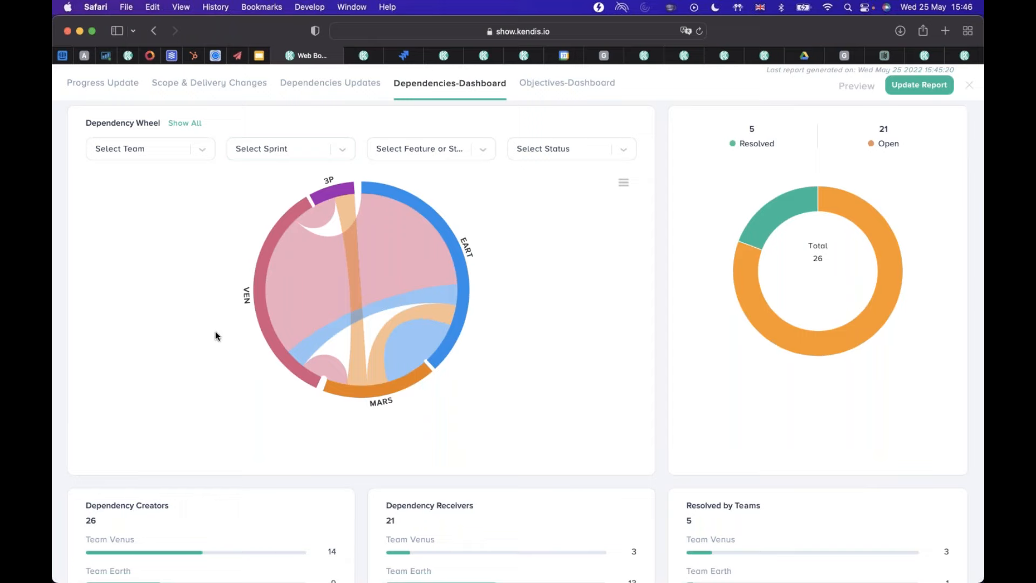
List the dependencies from Team Venus to Team Earth from the dependency wheel, read through them, and close the list.
mouse_move(391, 257)
mouse_move(264, 300)
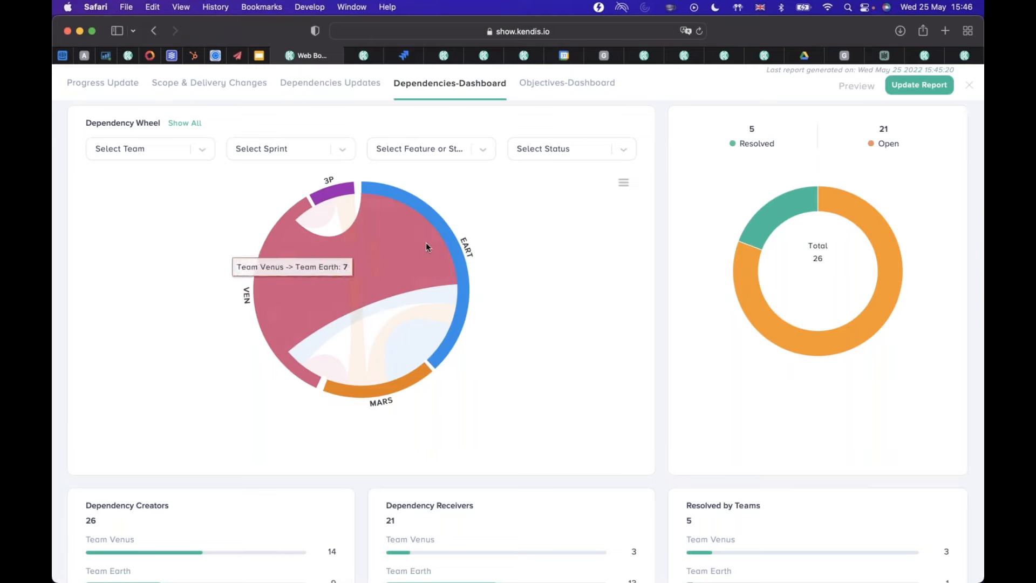
mouse_move(406, 302)
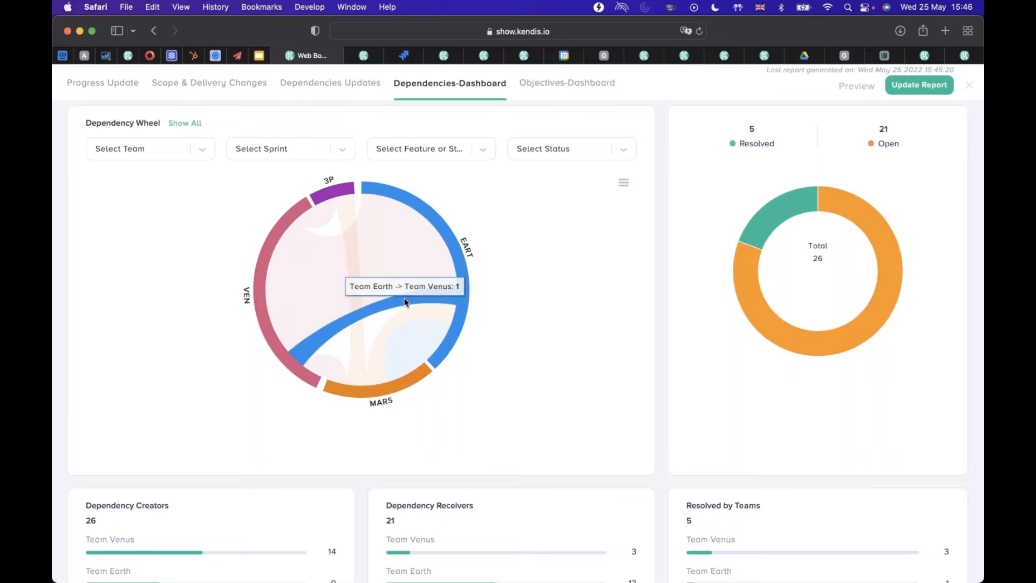
left_click(395, 266)
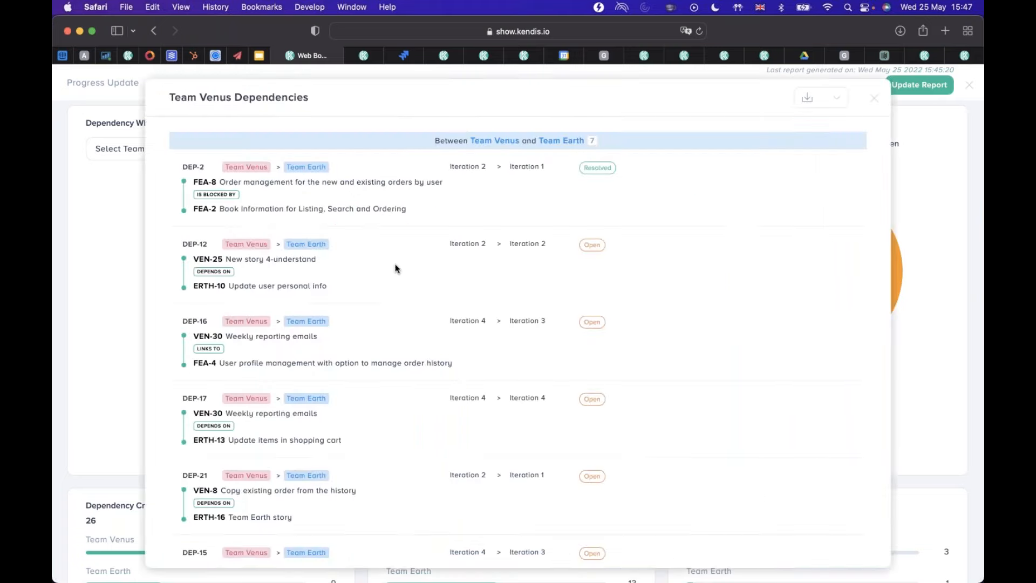
scroll(491, 377, "down", 5)
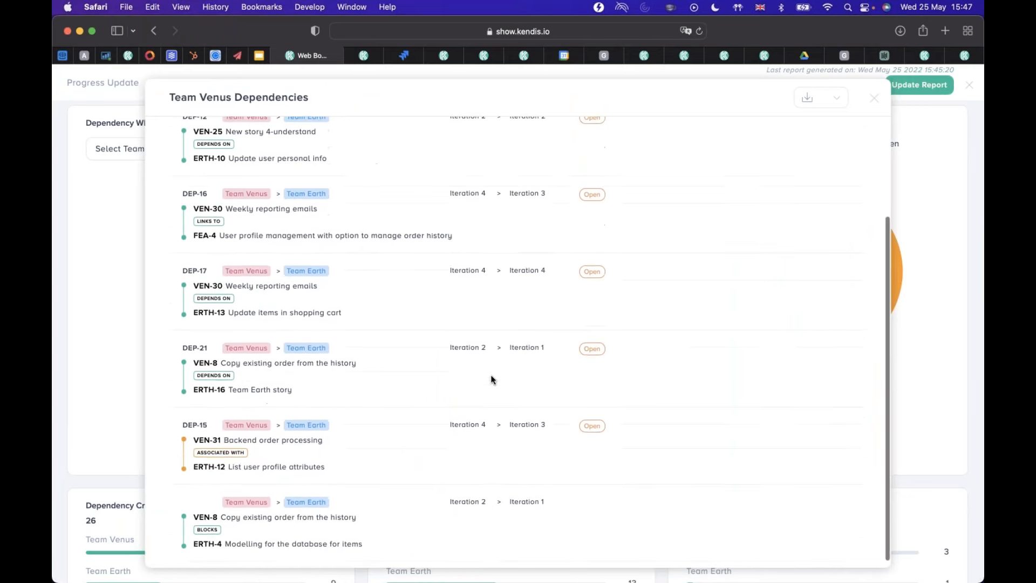
scroll(491, 377, "up", 6)
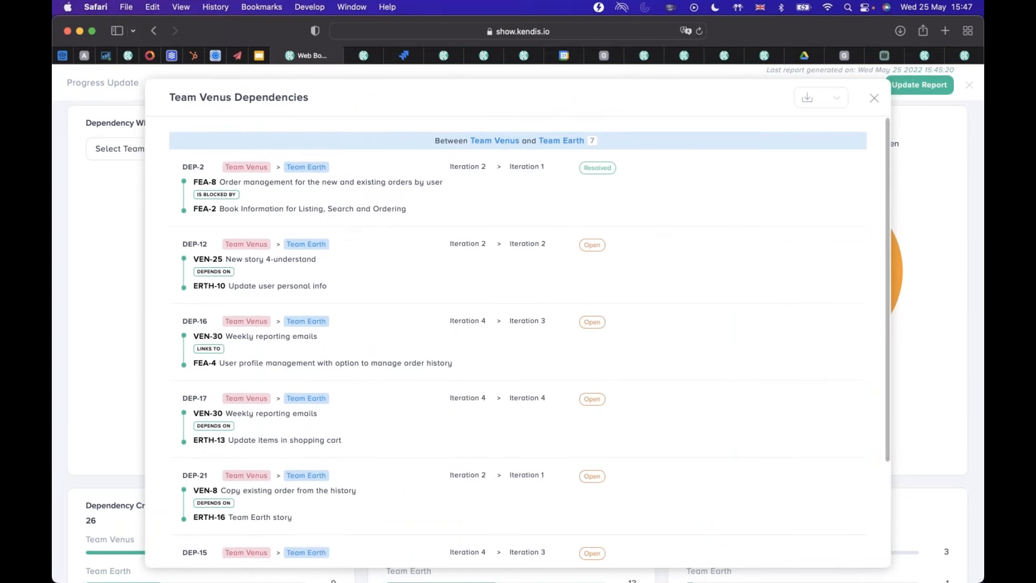
left_click(874, 97)
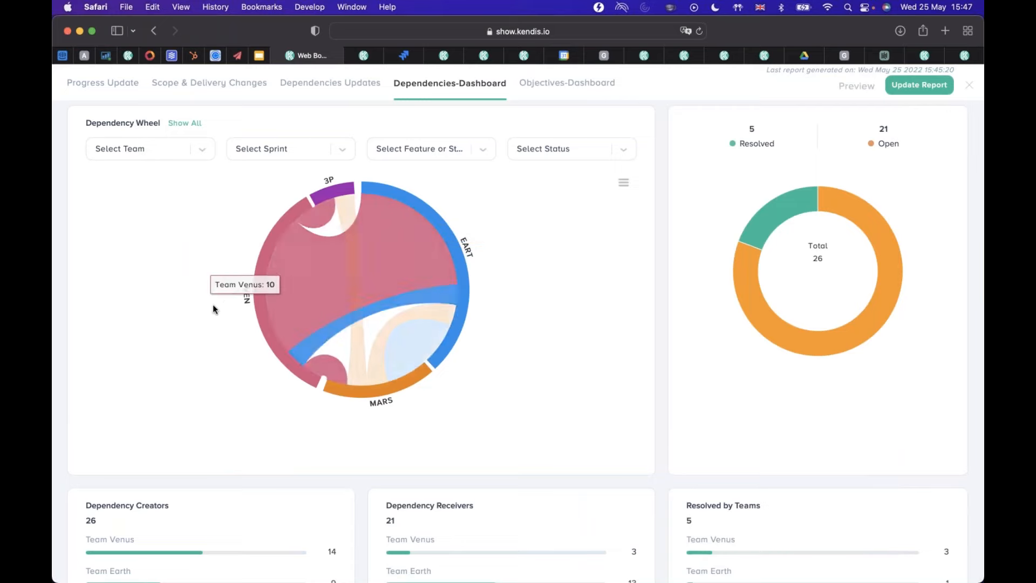
Examine the dependency creators, receivers and resolved counts per team below the wheel, and close the Smart Reports.
scroll(196, 313, "down", 3)
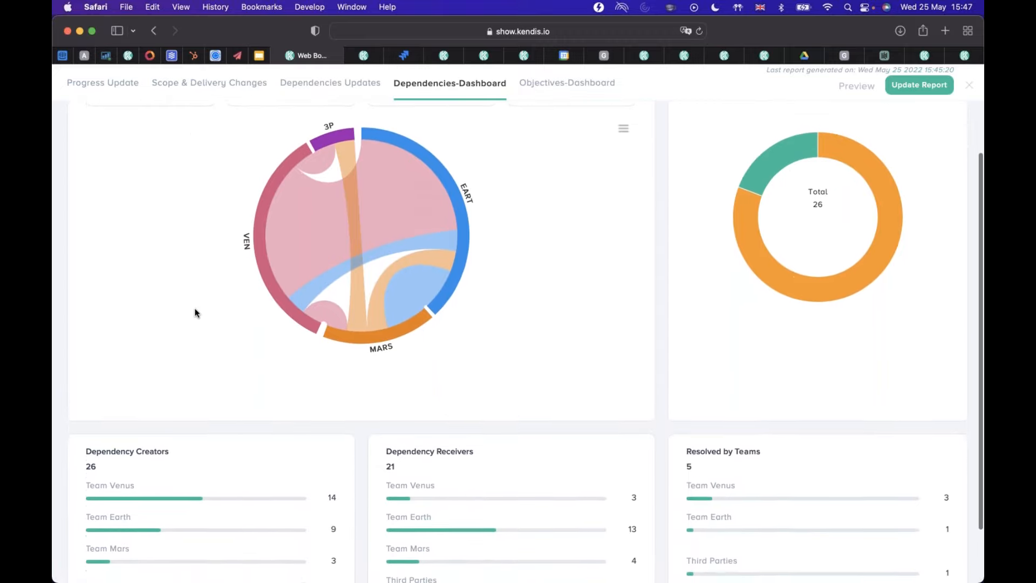
scroll(195, 313, "down", 2)
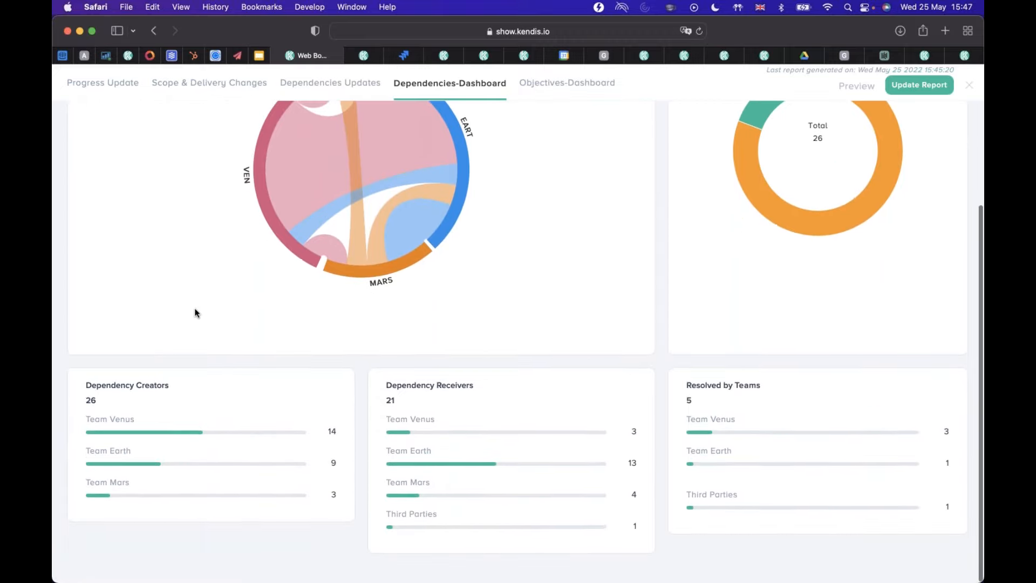
scroll(196, 313, "up", 5)
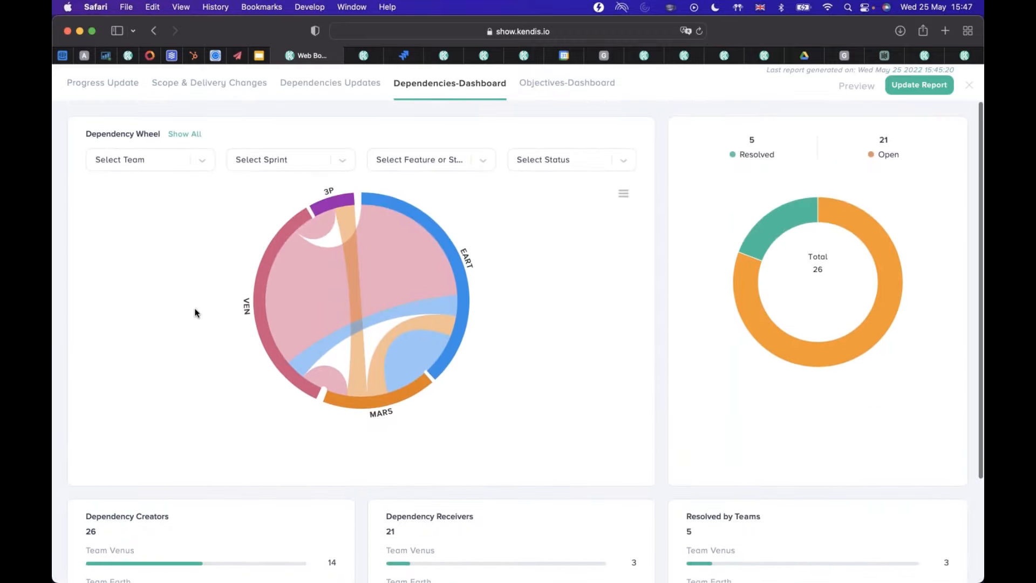
mouse_move(253, 308)
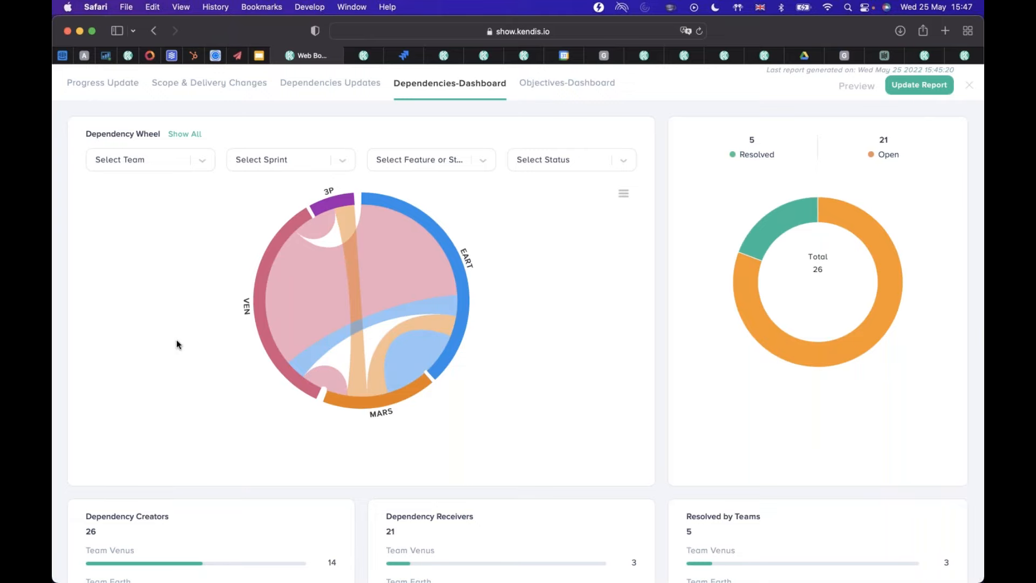
scroll(176, 344, "down", 5)
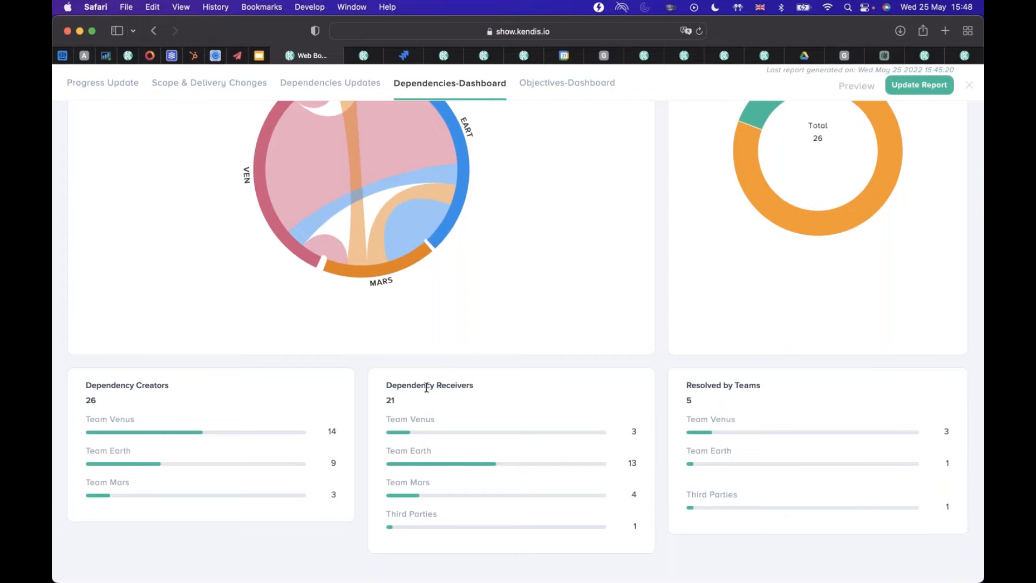
scroll(570, 458, "up", 1)
scroll(569, 460, "up", 3)
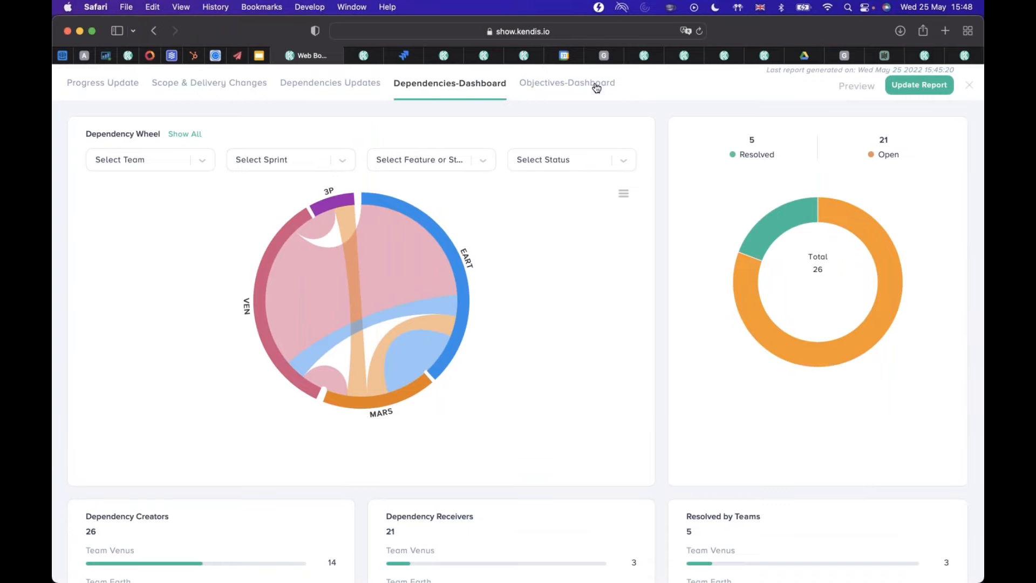
left_click(975, 90)
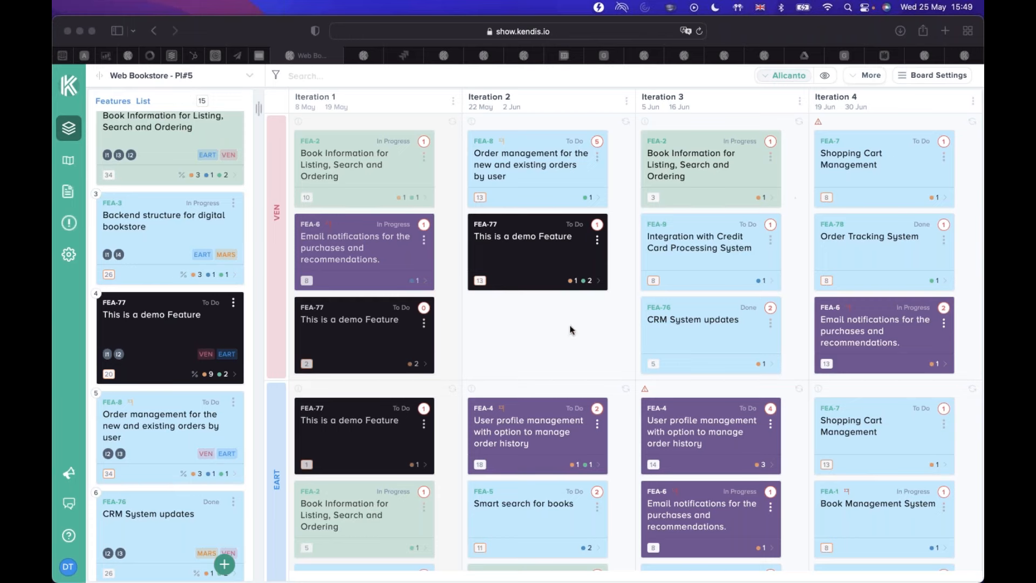
Show the dialog for adding an existing feature to the board, and close it without adding one.
left_click(773, 107)
left_click(224, 564)
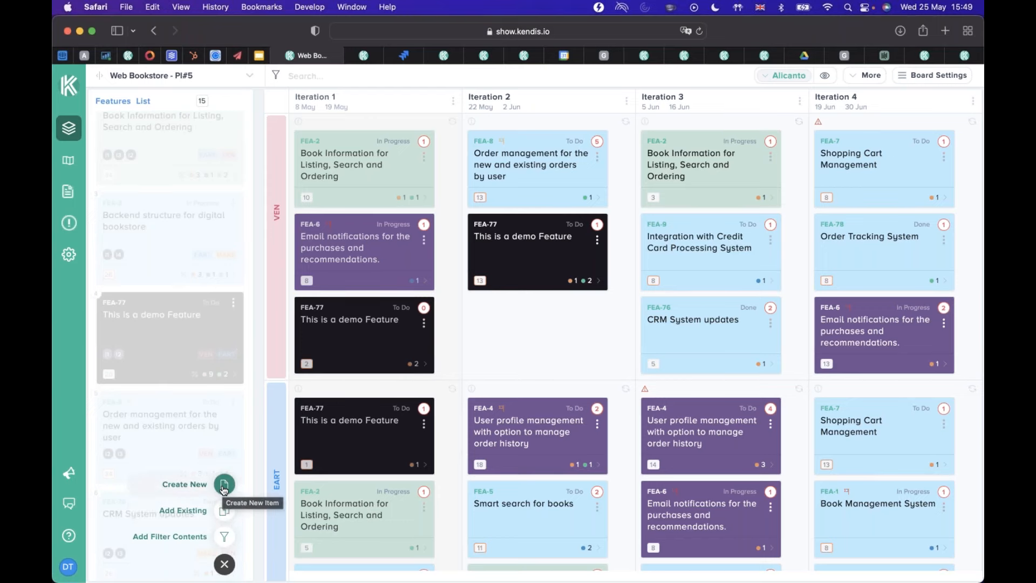
left_click(224, 489)
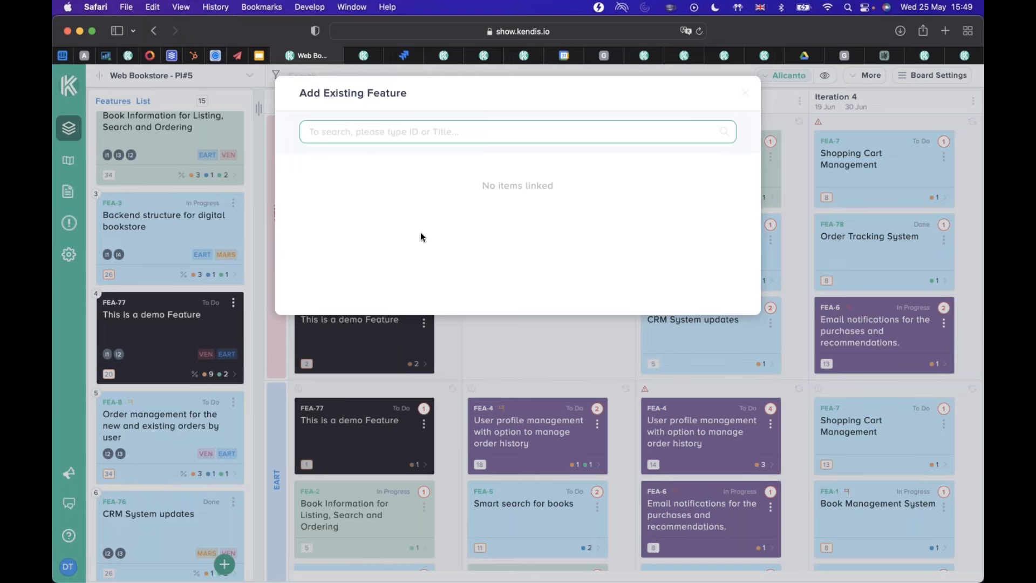
left_click(745, 95)
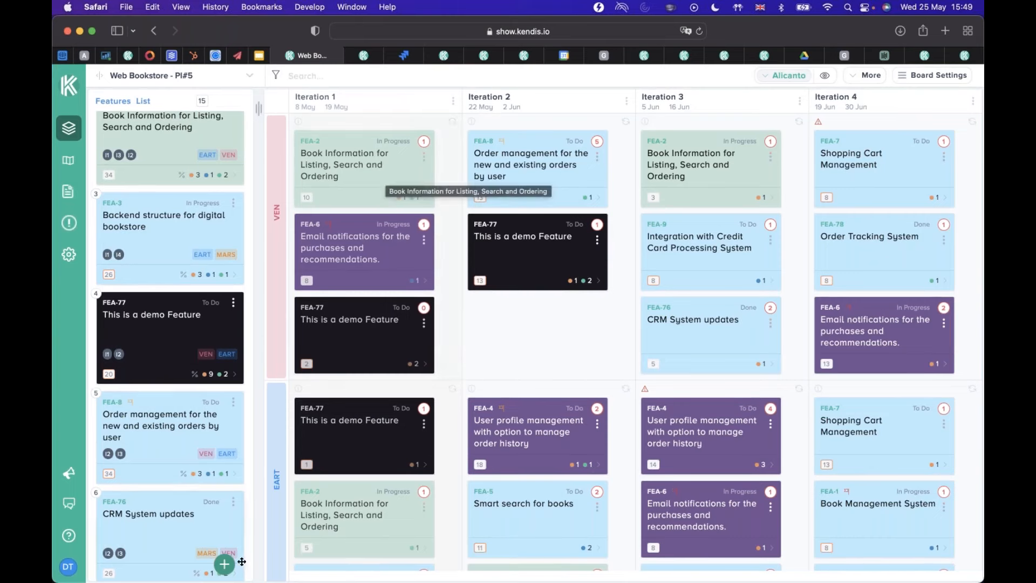
Start creating a new feature on the board with FEA as its project key.
left_click(225, 564)
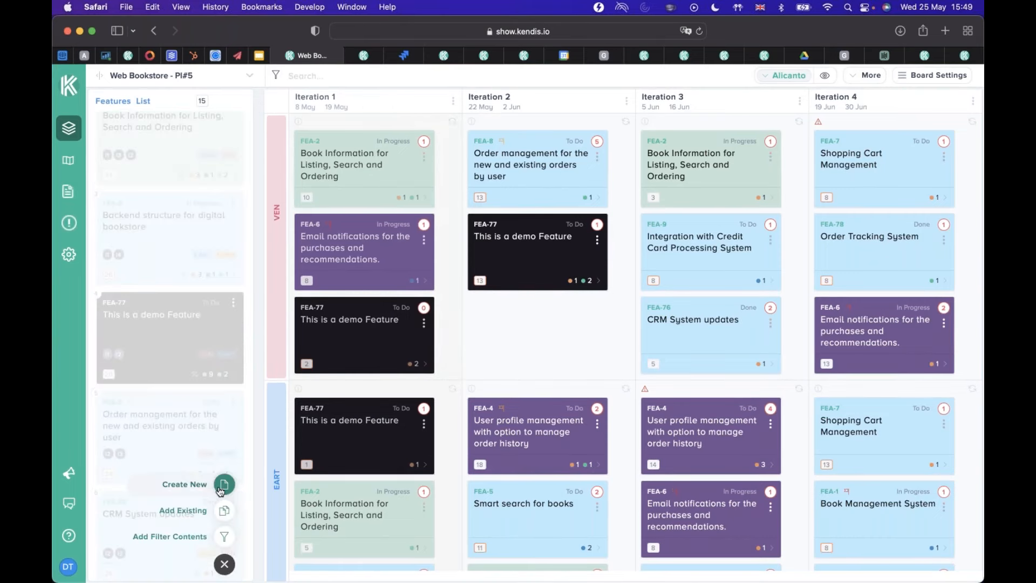
left_click(212, 492)
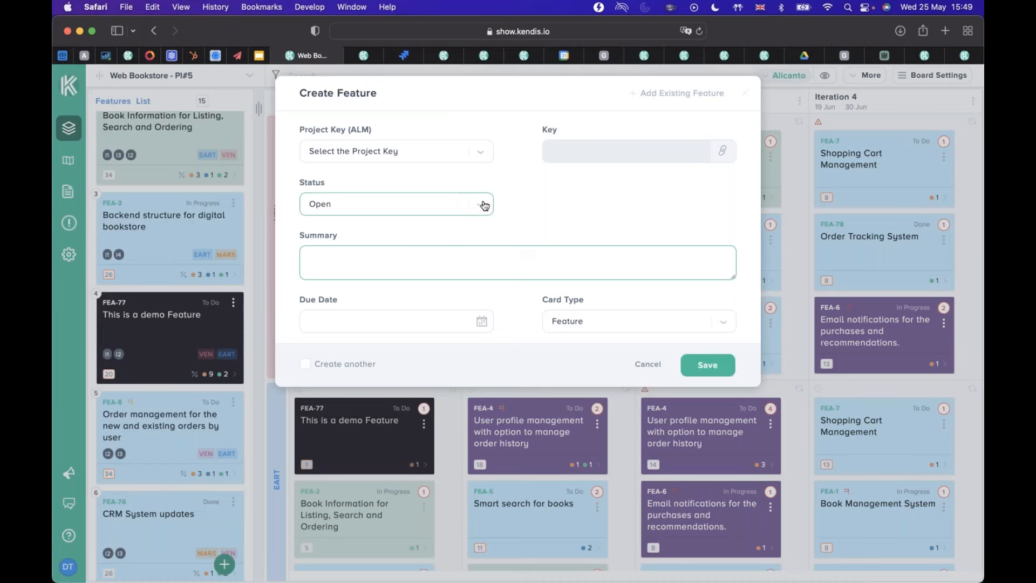
left_click(423, 151)
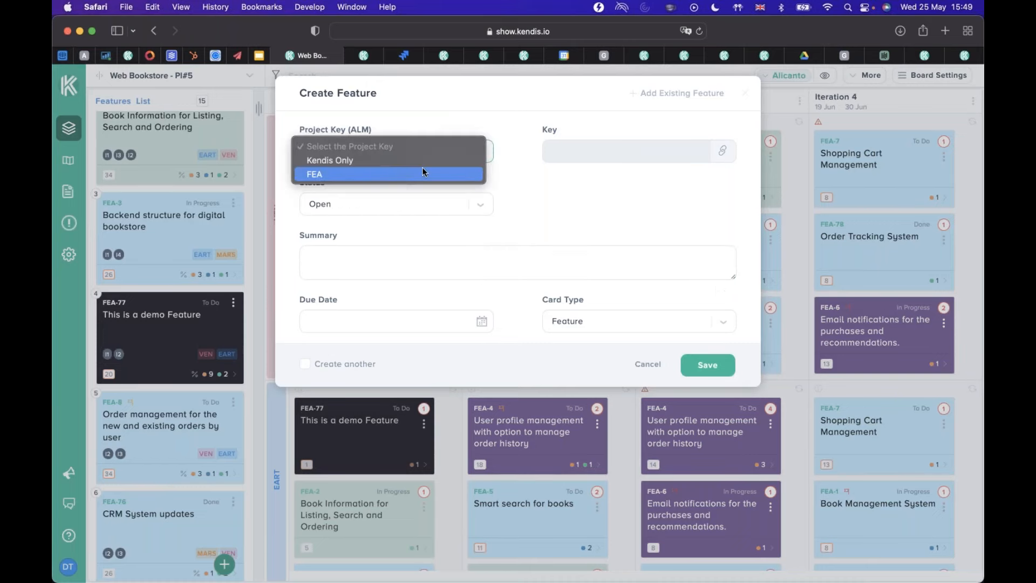
left_click(423, 172)
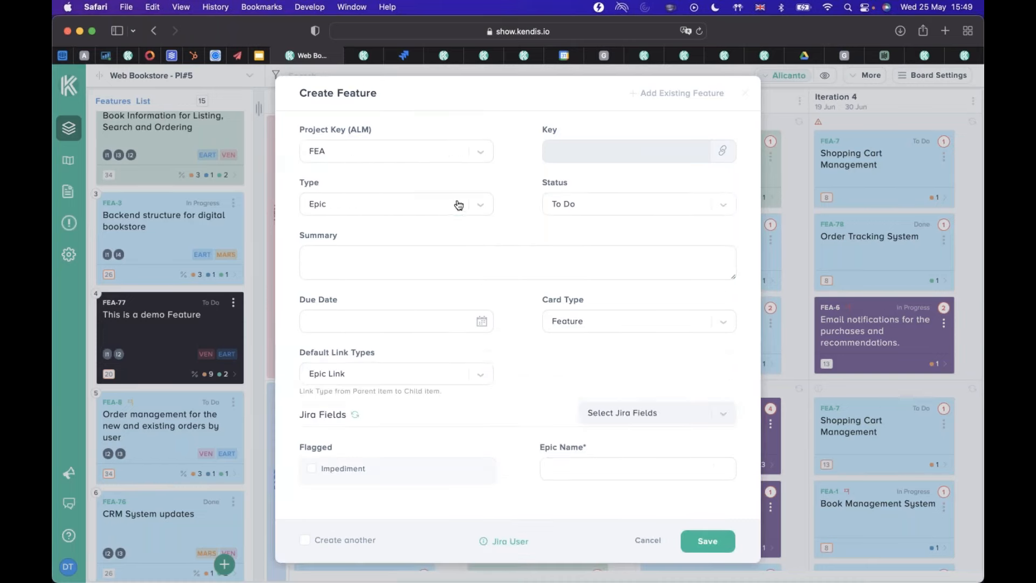
Show the item types for the new feature, keep Epic, and look through the available default link types.
left_click(487, 206)
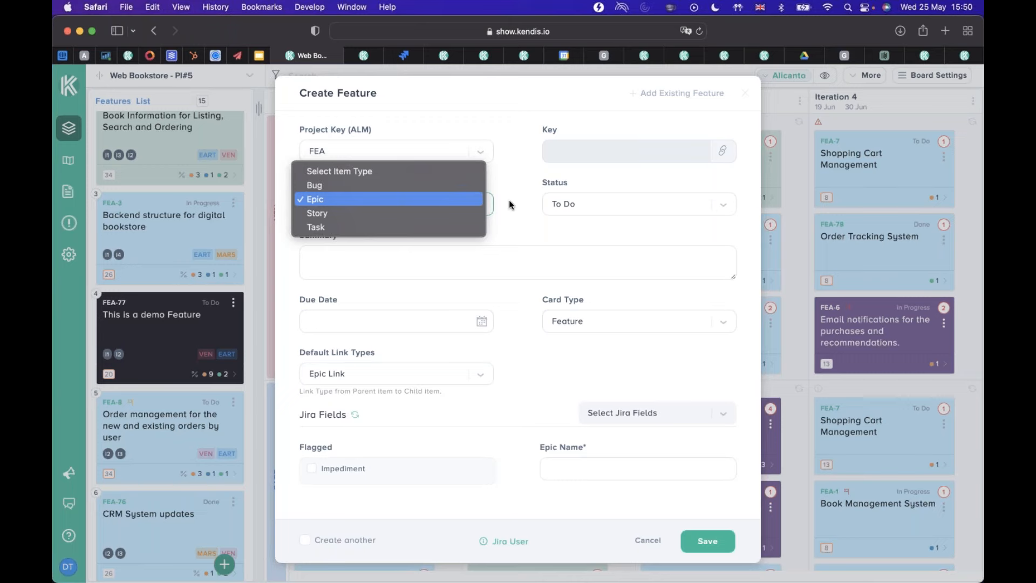
key("Return")
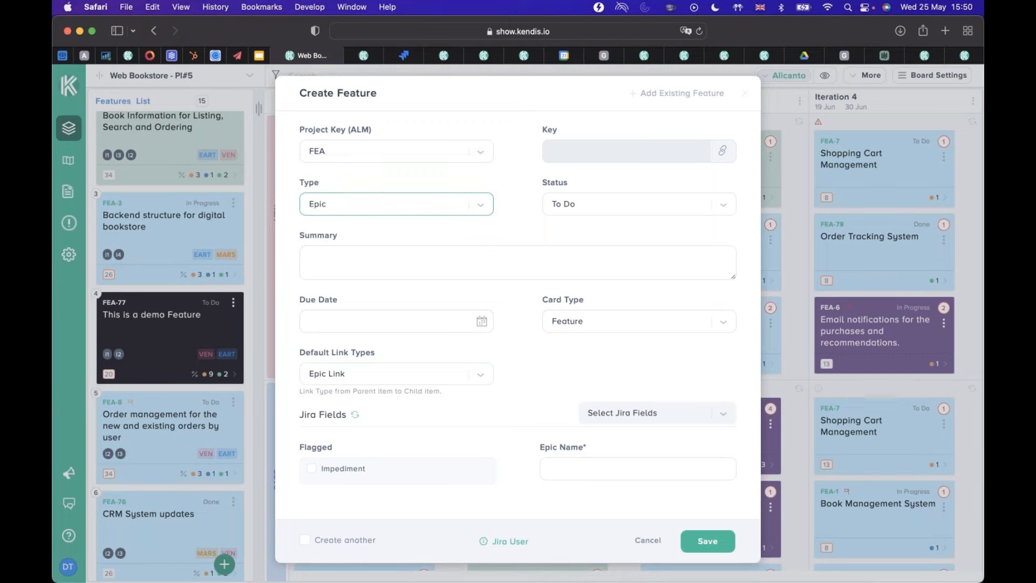
left_click(480, 374)
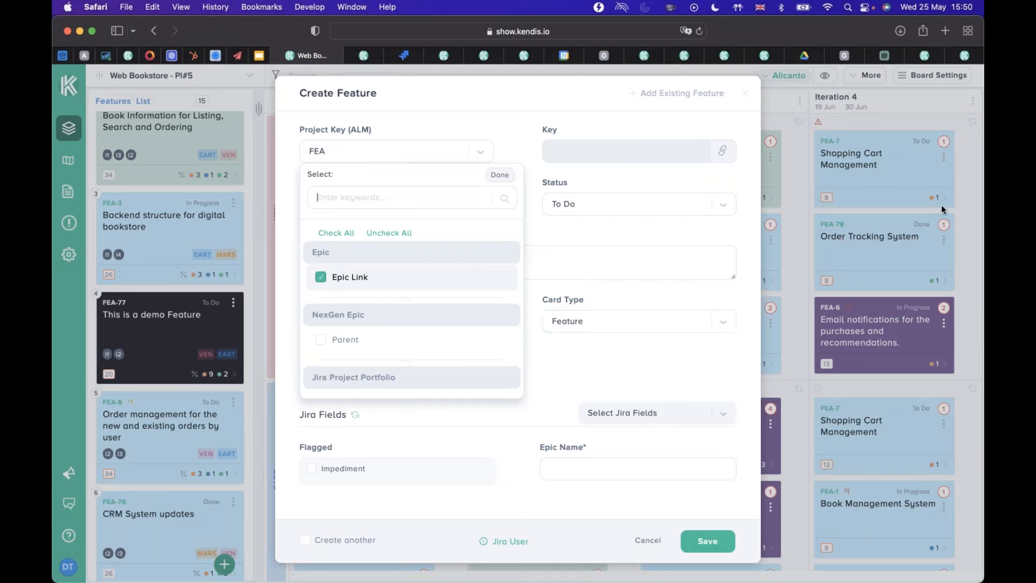
scroll(377, 308, "down", 3)
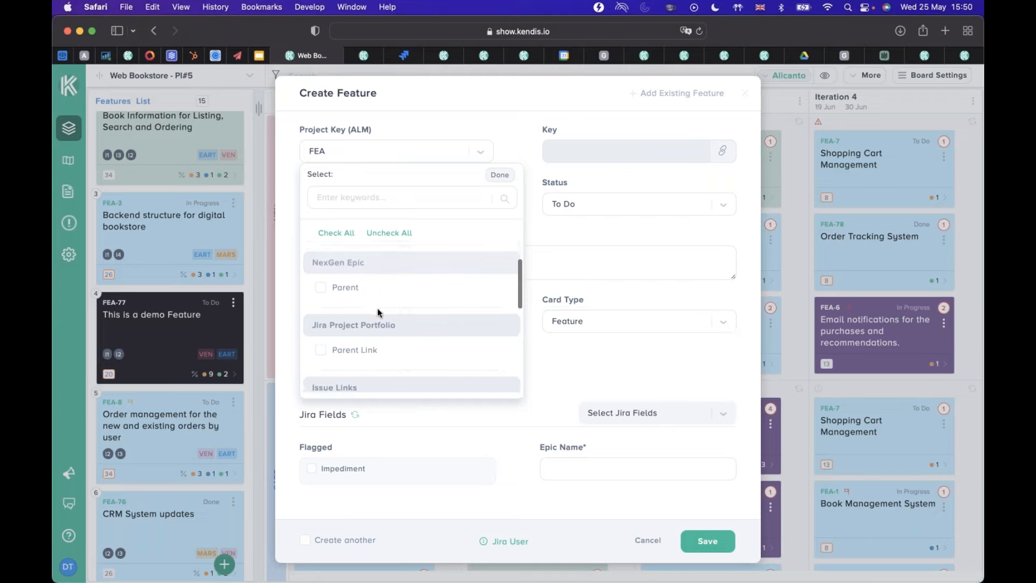
scroll(377, 307, "up", 3)
scroll(367, 298, "down", 2)
scroll(362, 269, "up", 2)
Select all default link types for the new feature, review the selection, and discard the feature without saving.
left_click(352, 235)
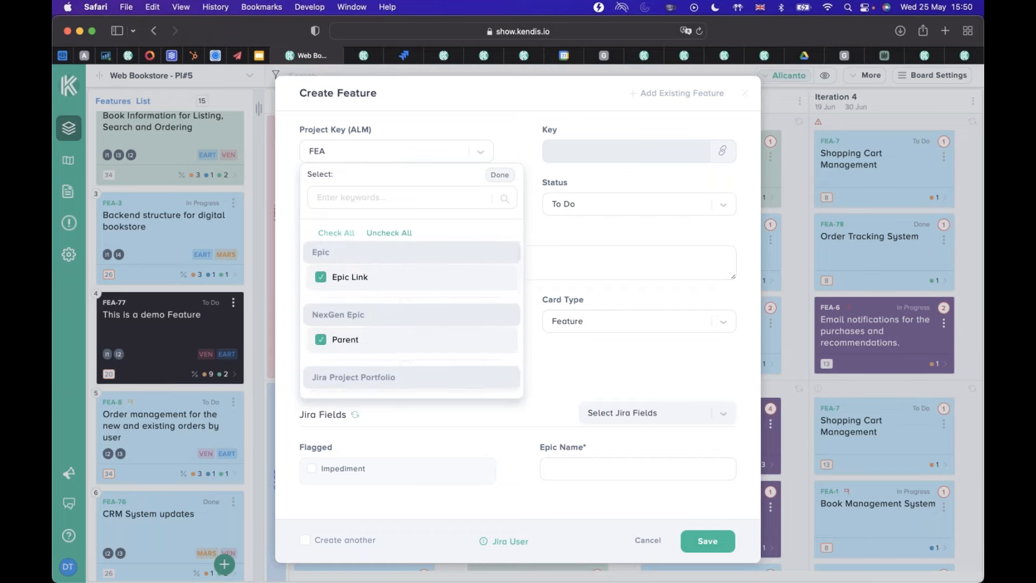
scroll(411, 281, "down", 3)
scroll(413, 282, "down", 2)
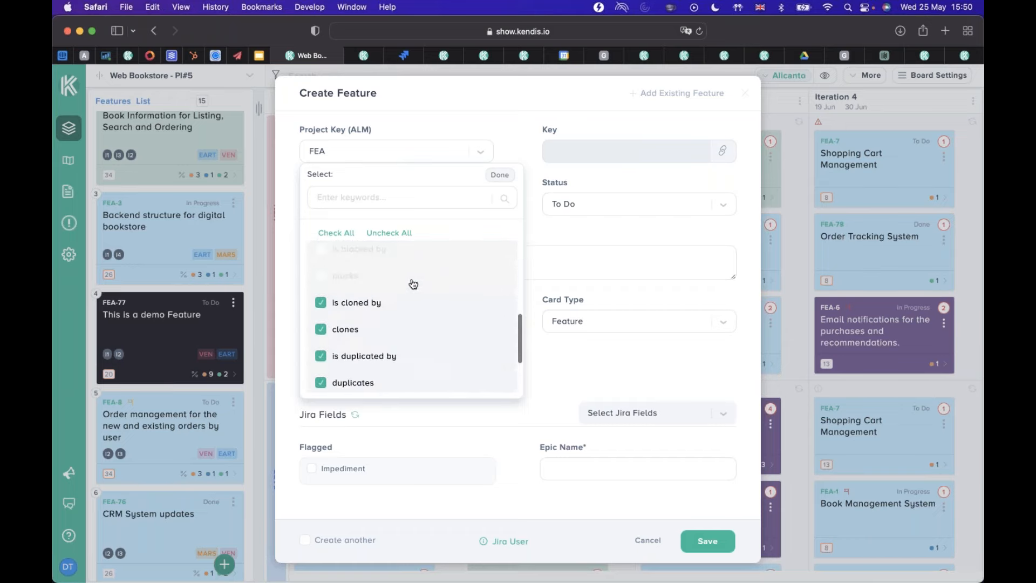
scroll(414, 289, "up", 5)
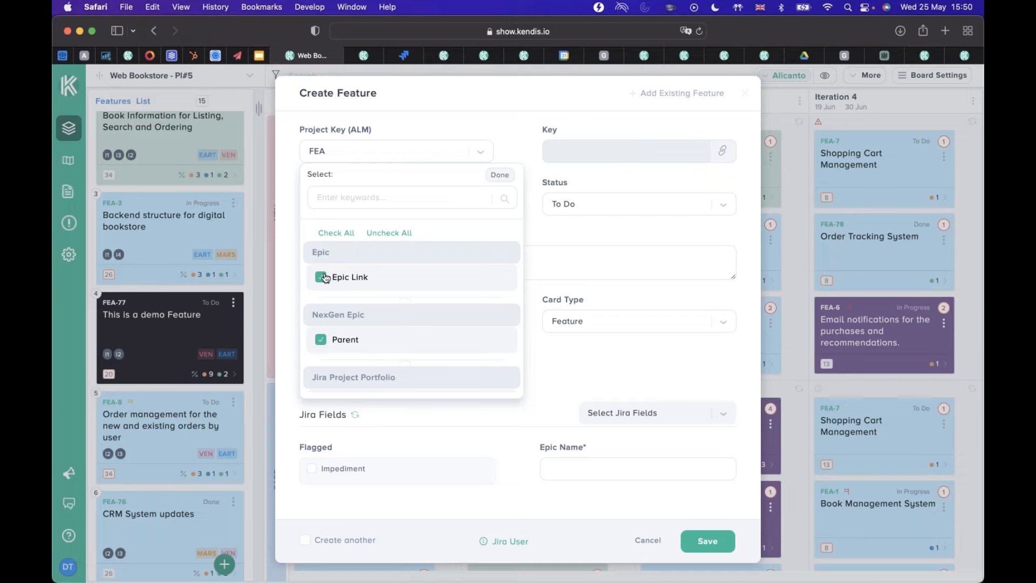
scroll(398, 326, "down", 5)
scroll(399, 327, "down", 3)
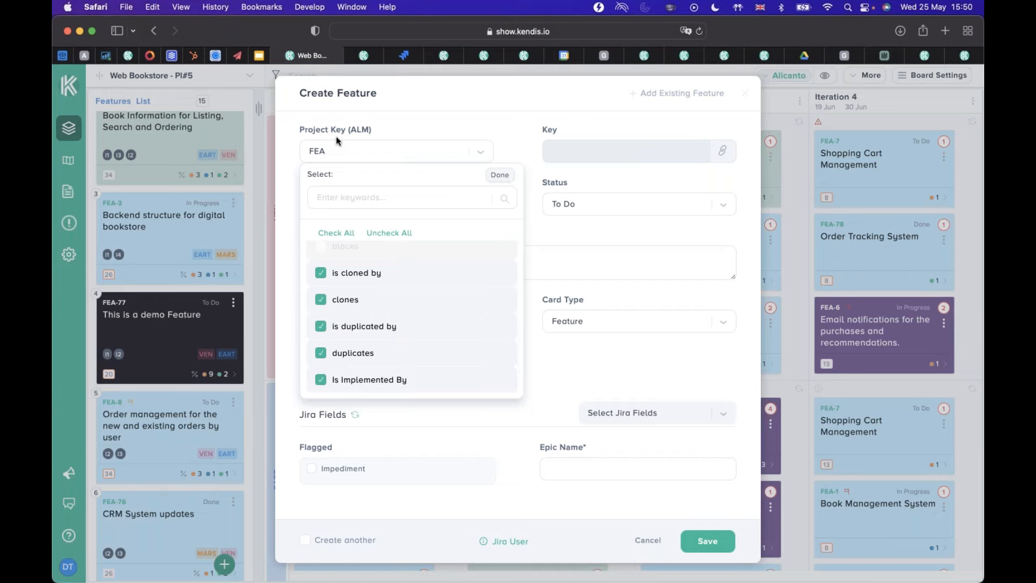
scroll(330, 279, "up", 10)
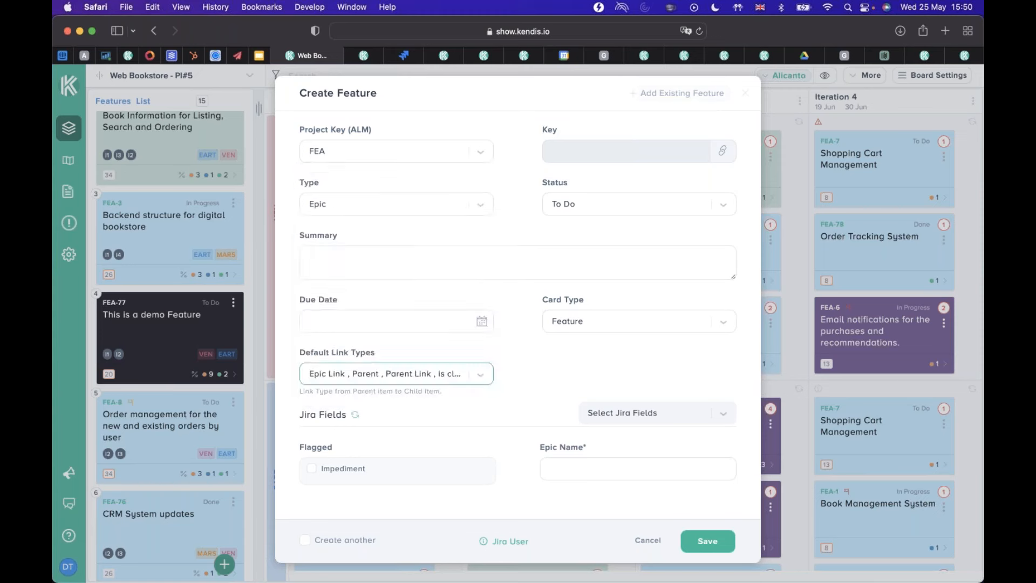
left_click(642, 537)
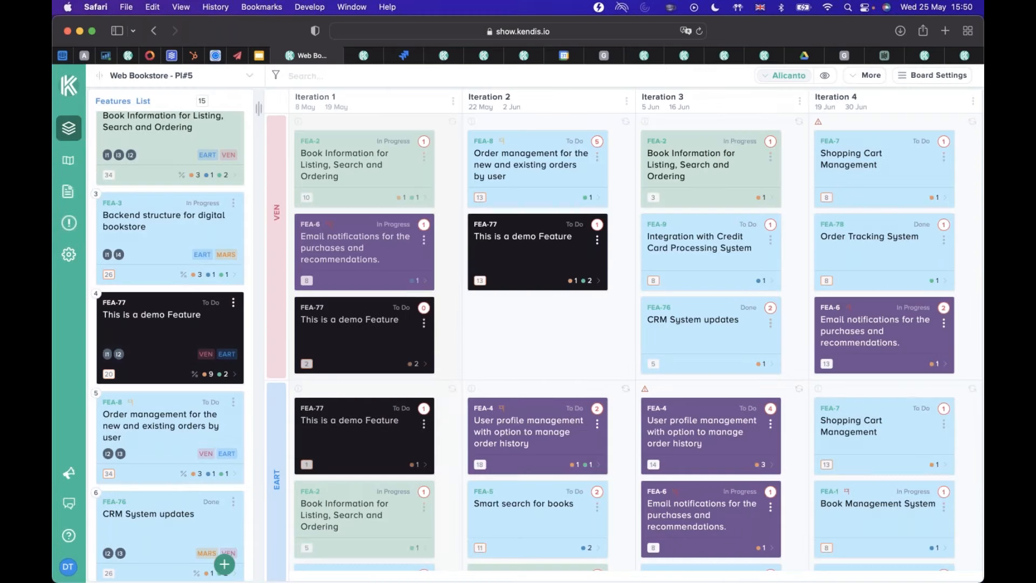
Open feature FEA-8 in Jira, examine its epic issues, subtasks and linked issues, and return to the Kendis board.
left_click(114, 407)
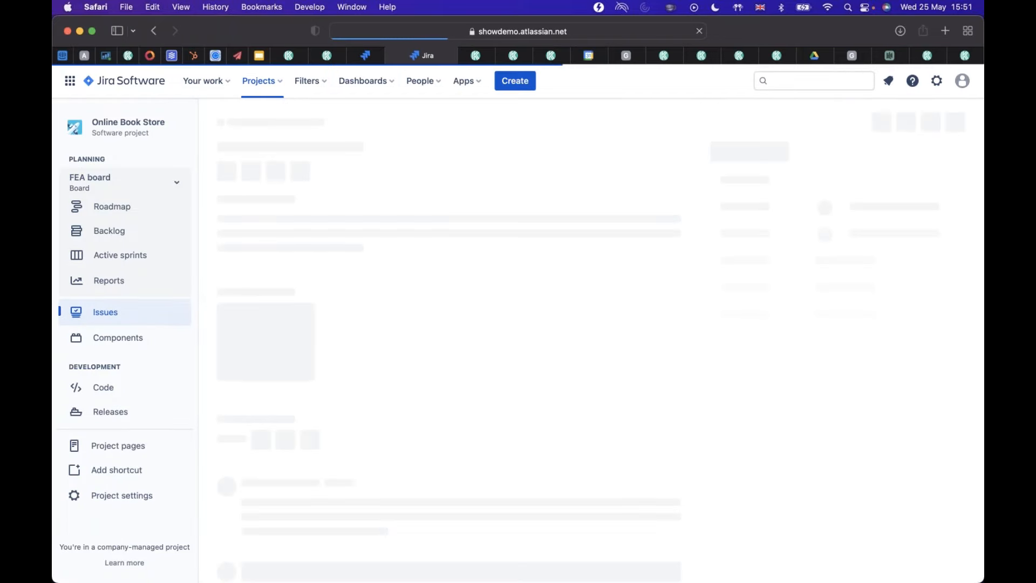
scroll(521, 446, "down", 5)
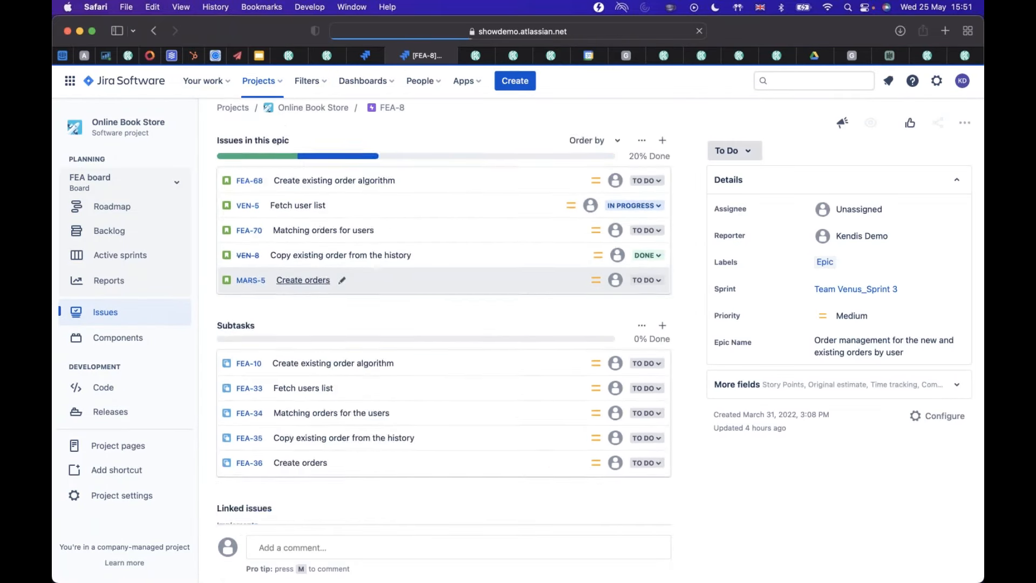
scroll(227, 330, "down", 2)
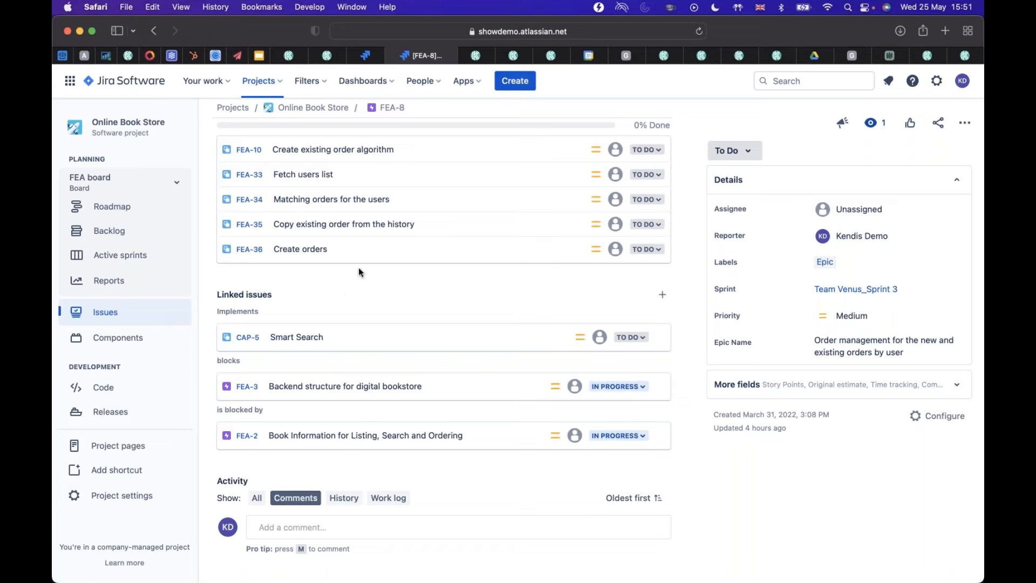
scroll(358, 267, "up", 5)
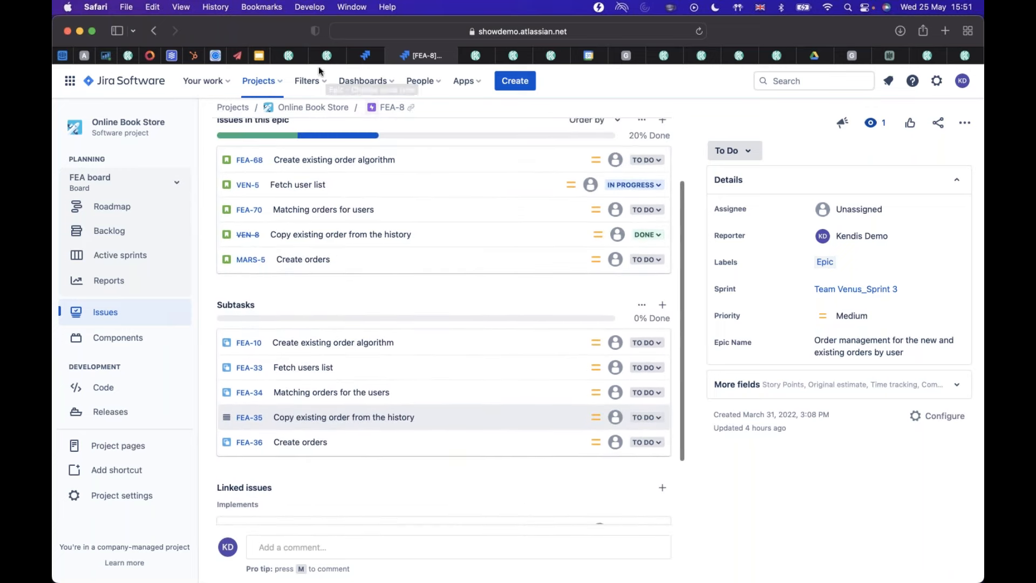
left_click(291, 55)
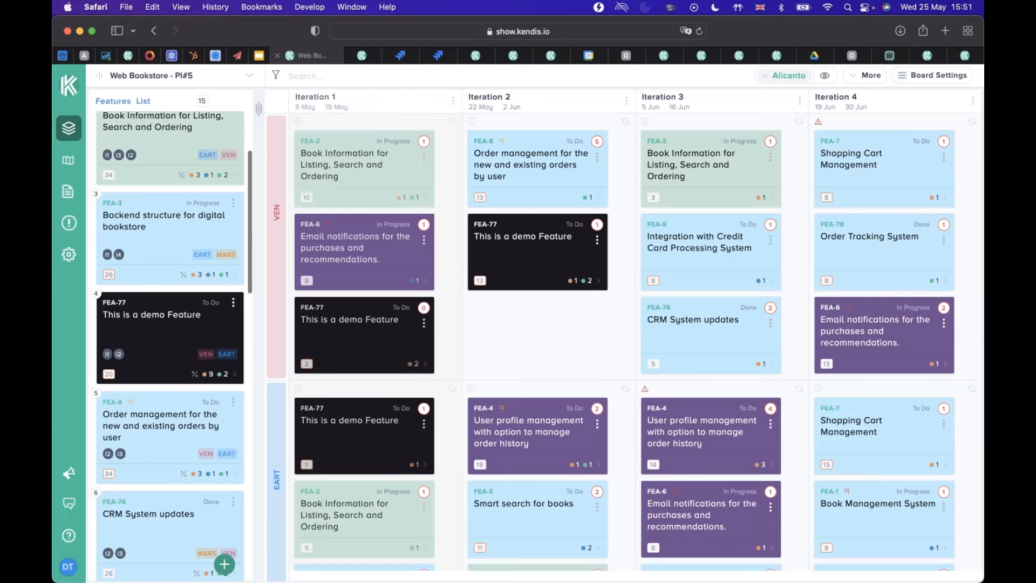
Show the list of administration settings, and close it without opening any of them.
left_click(69, 254)
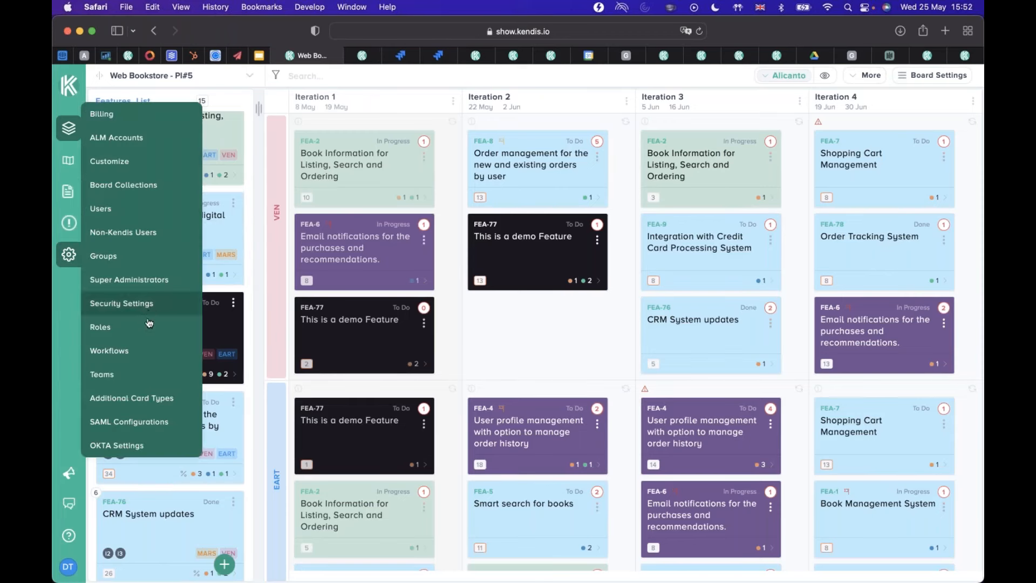
left_click(943, 199)
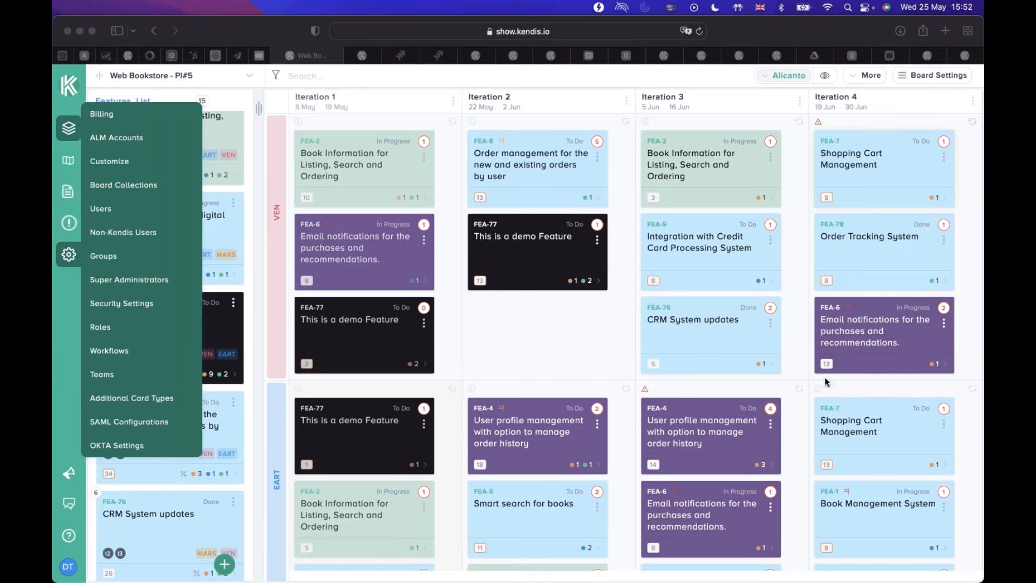
left_click(577, 341)
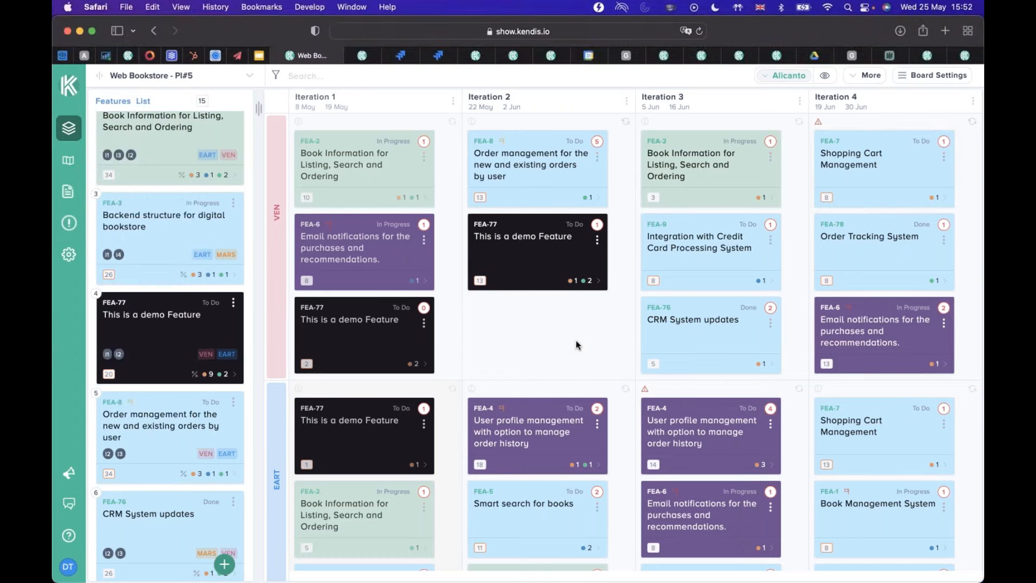